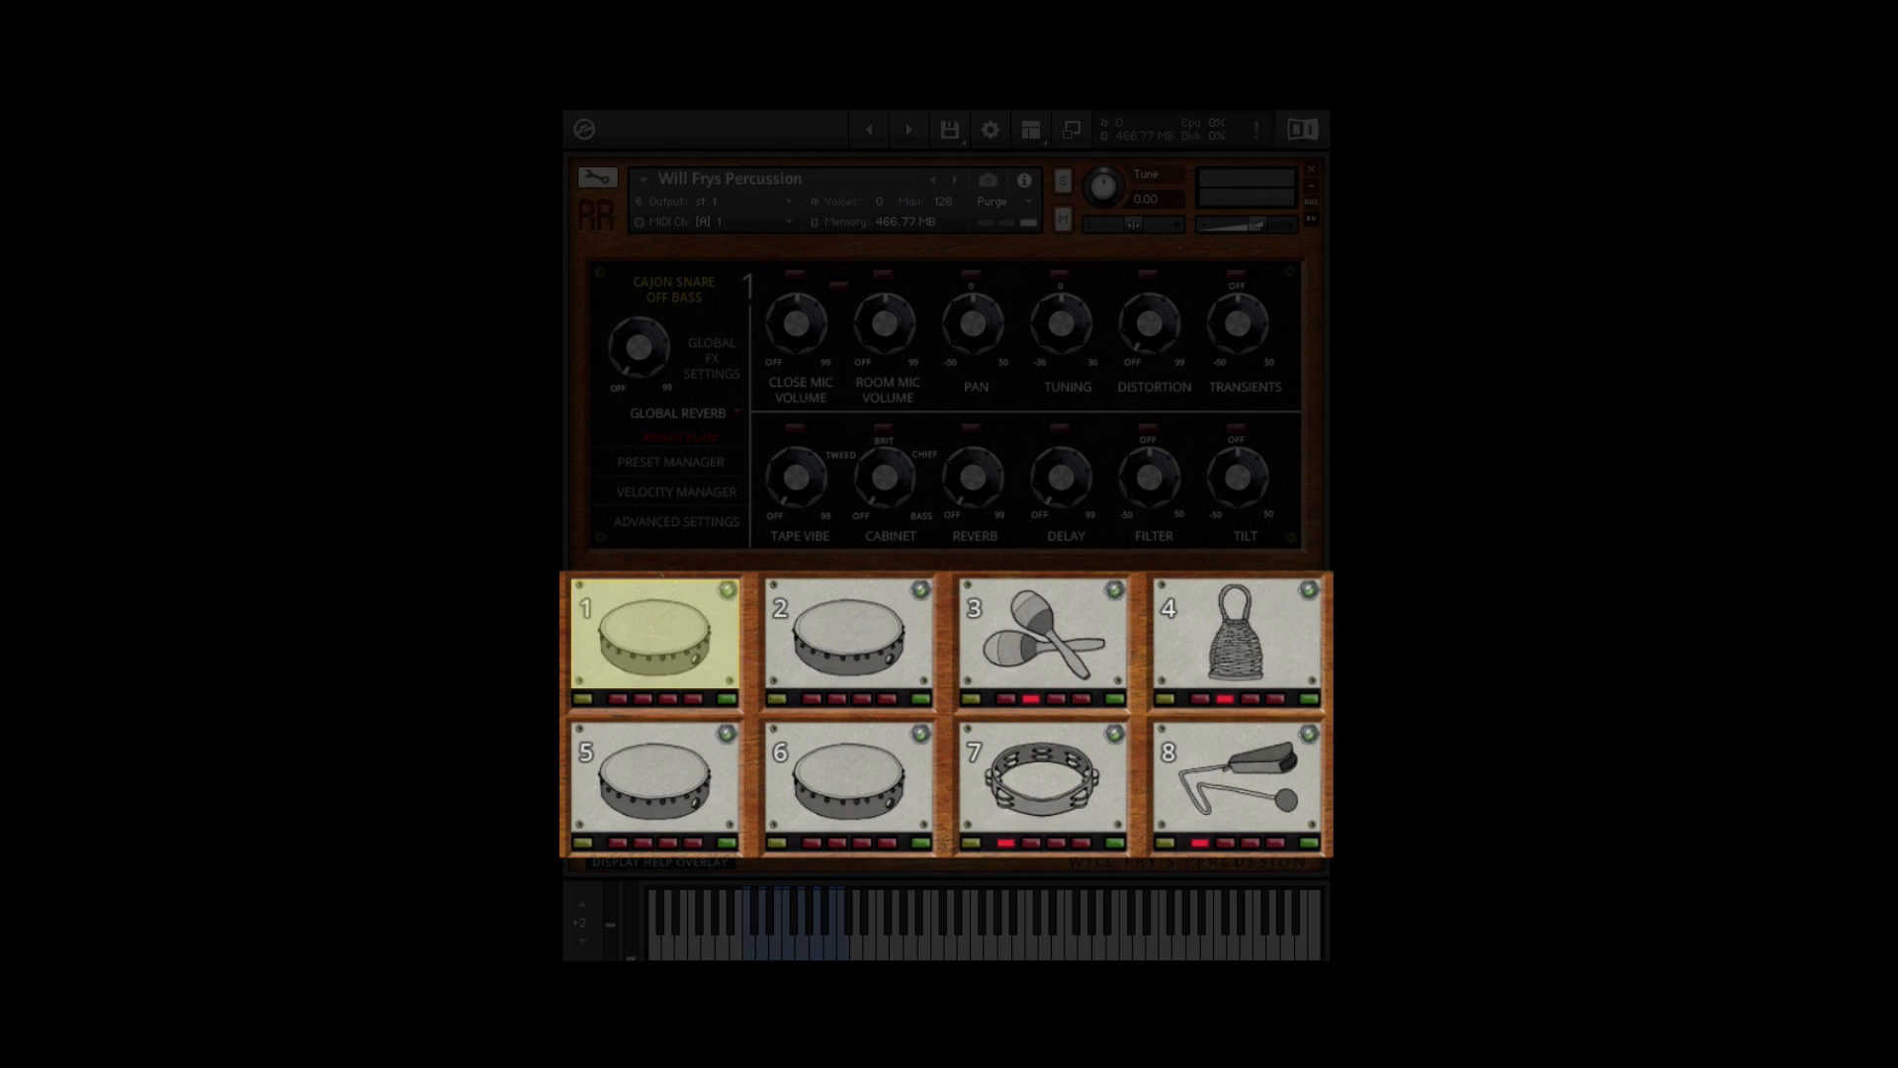
# Display the controls of slots 2, 3, 4, 8, 7 and 6 in turn to compare their voices and settings.
pyautogui.click(855, 623)
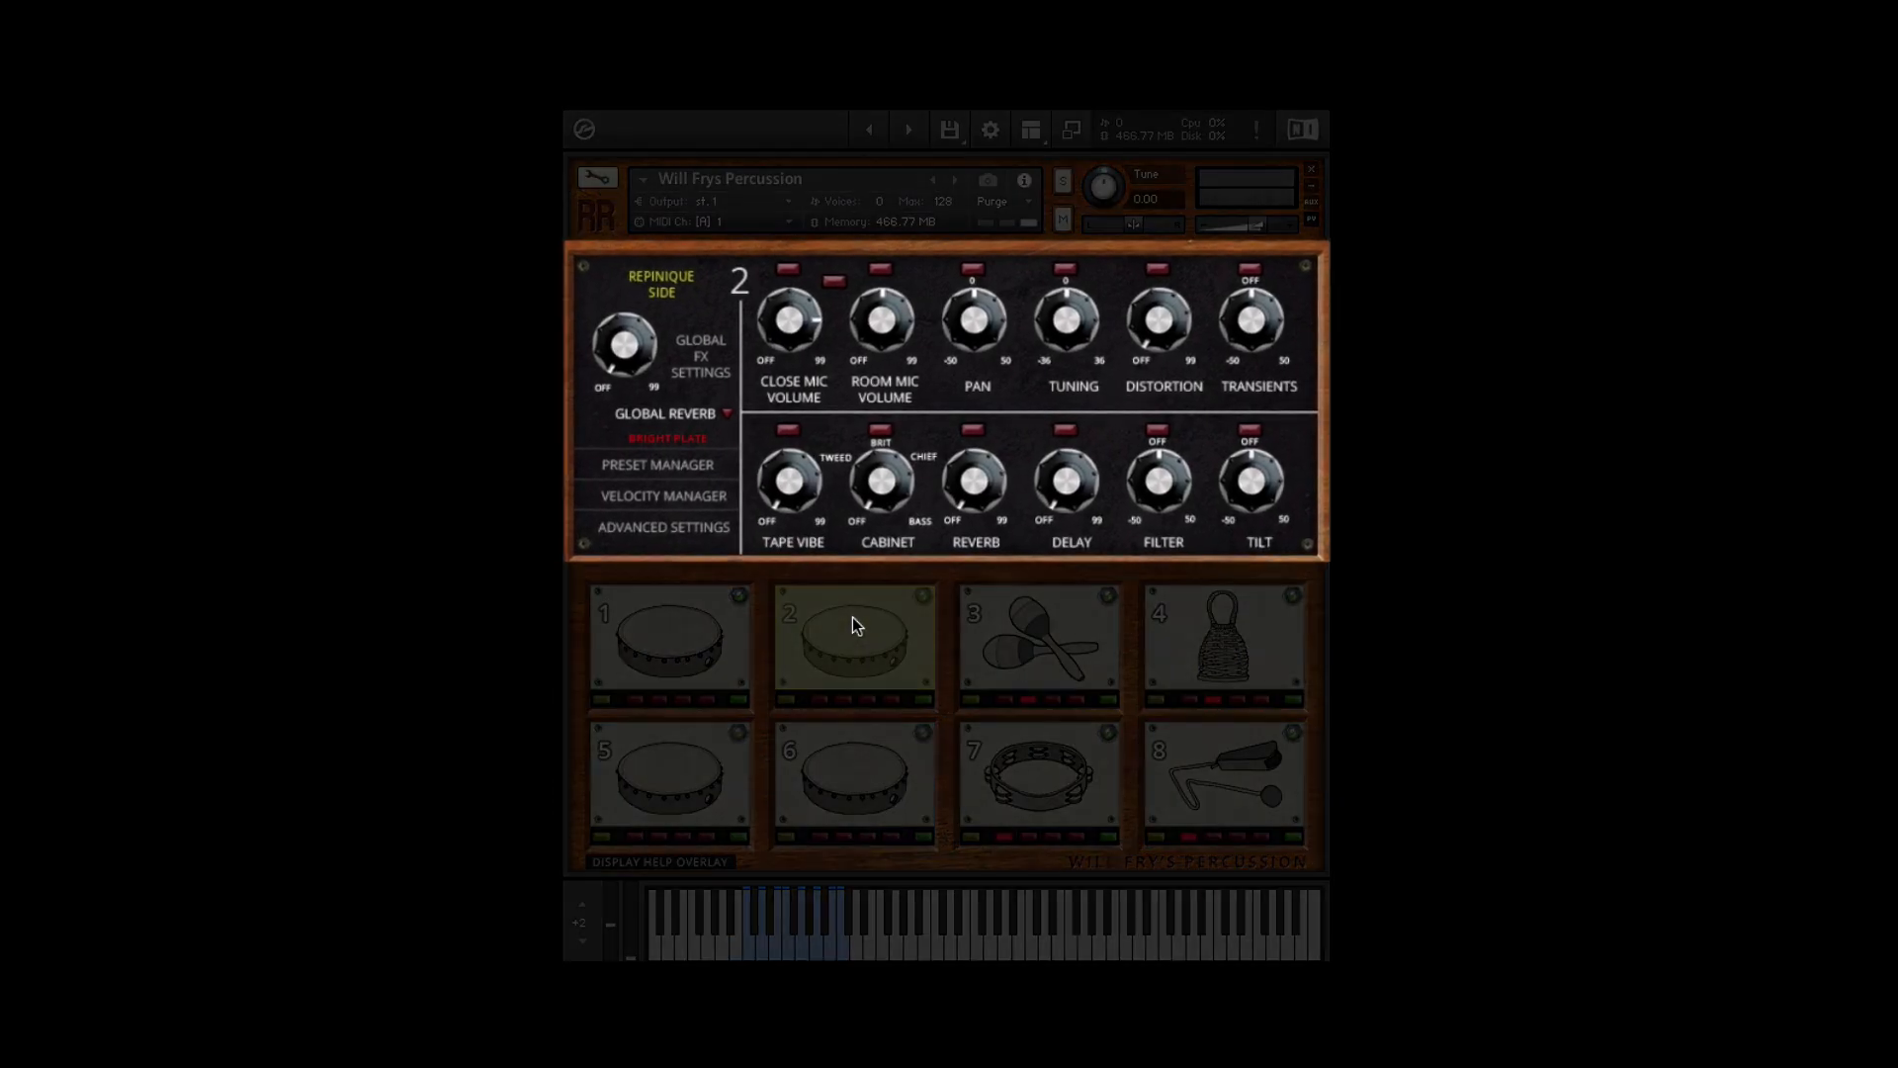
pyautogui.click(1036, 633)
pyautogui.click(1231, 633)
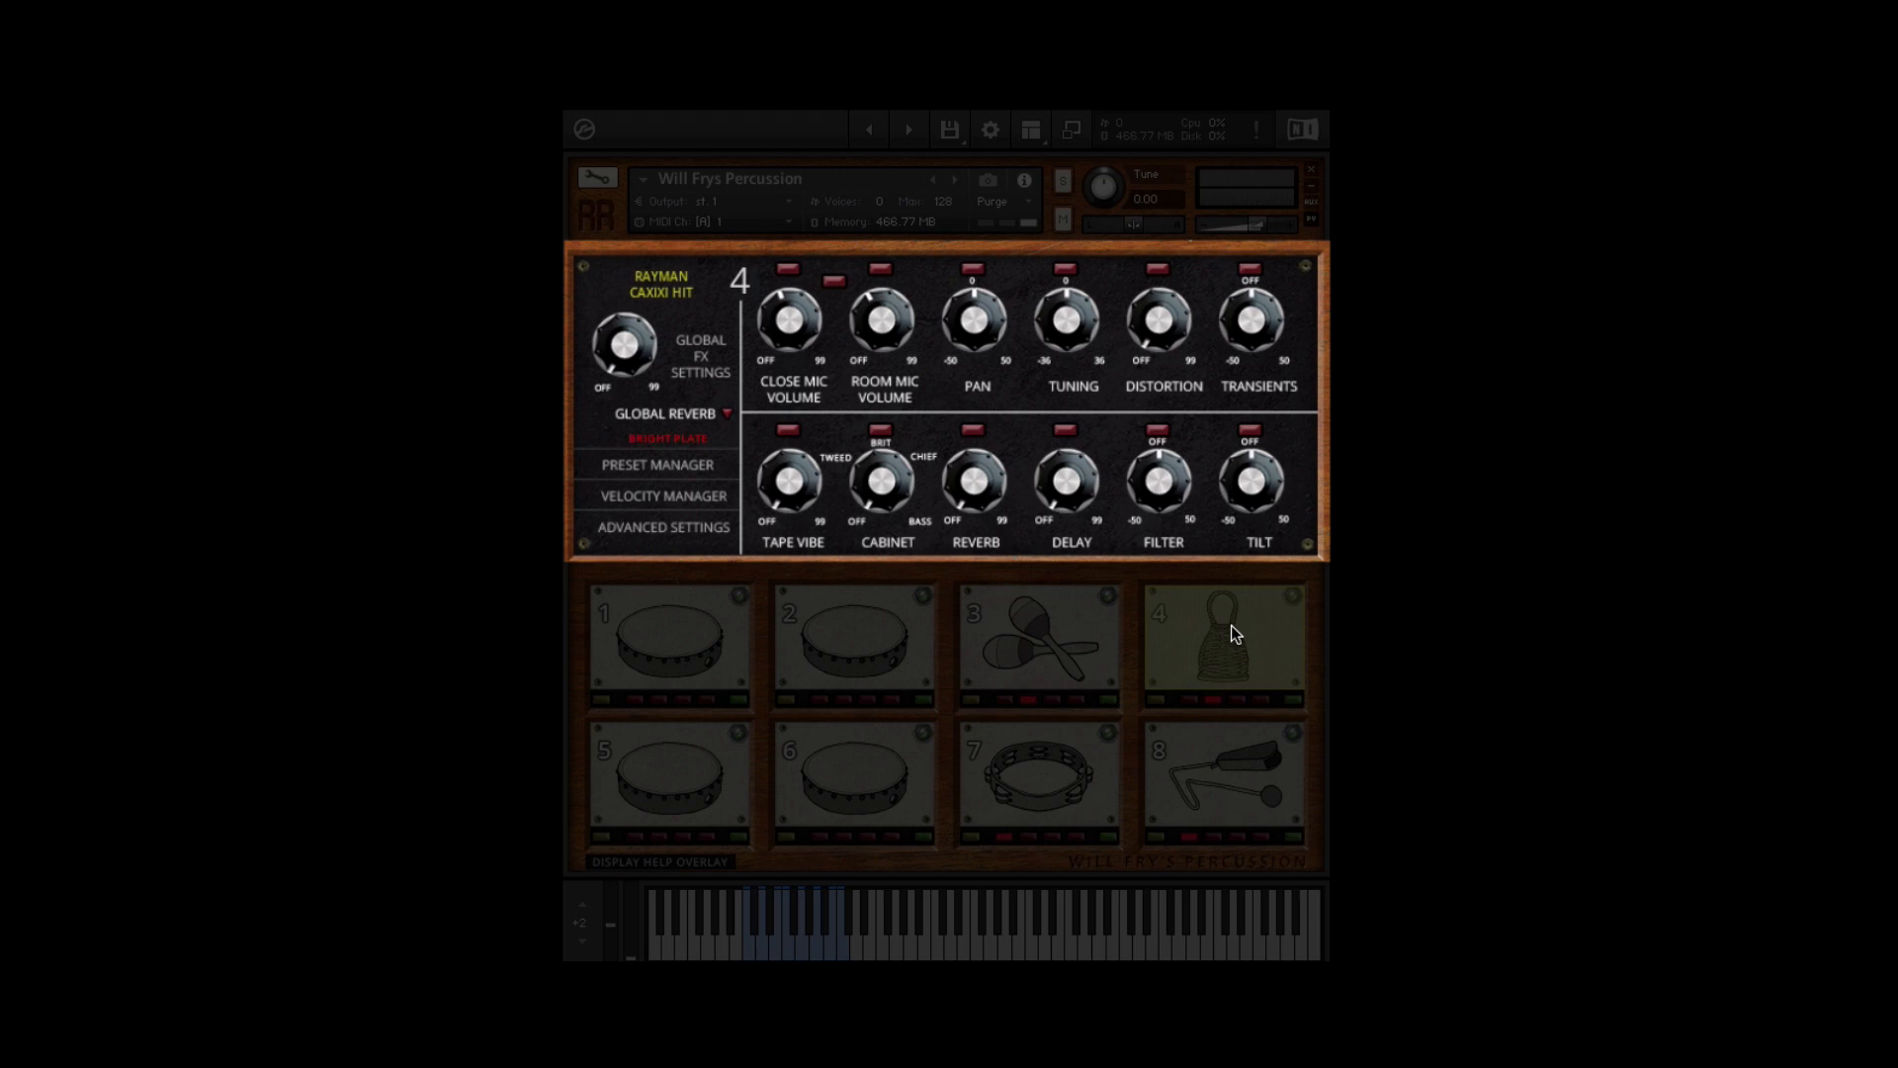
pyautogui.click(1233, 750)
pyautogui.click(1060, 749)
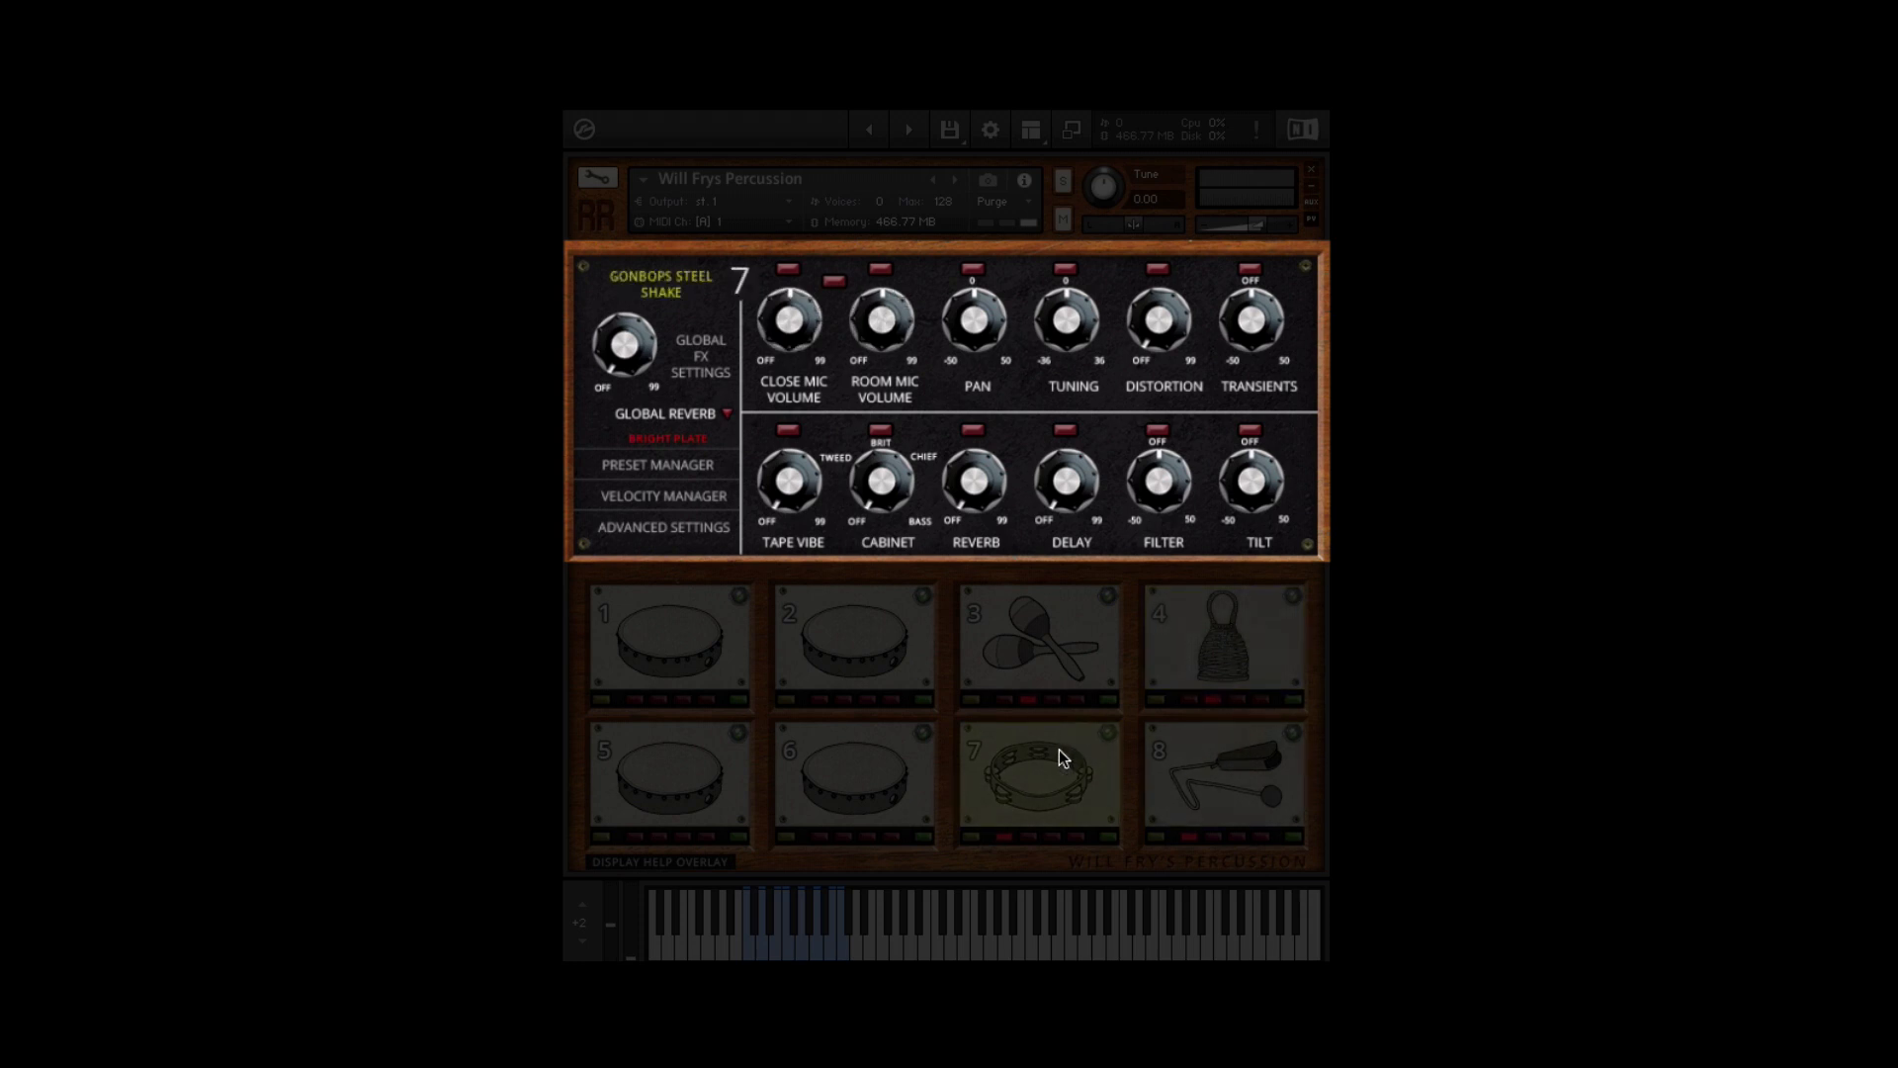
pyautogui.click(892, 756)
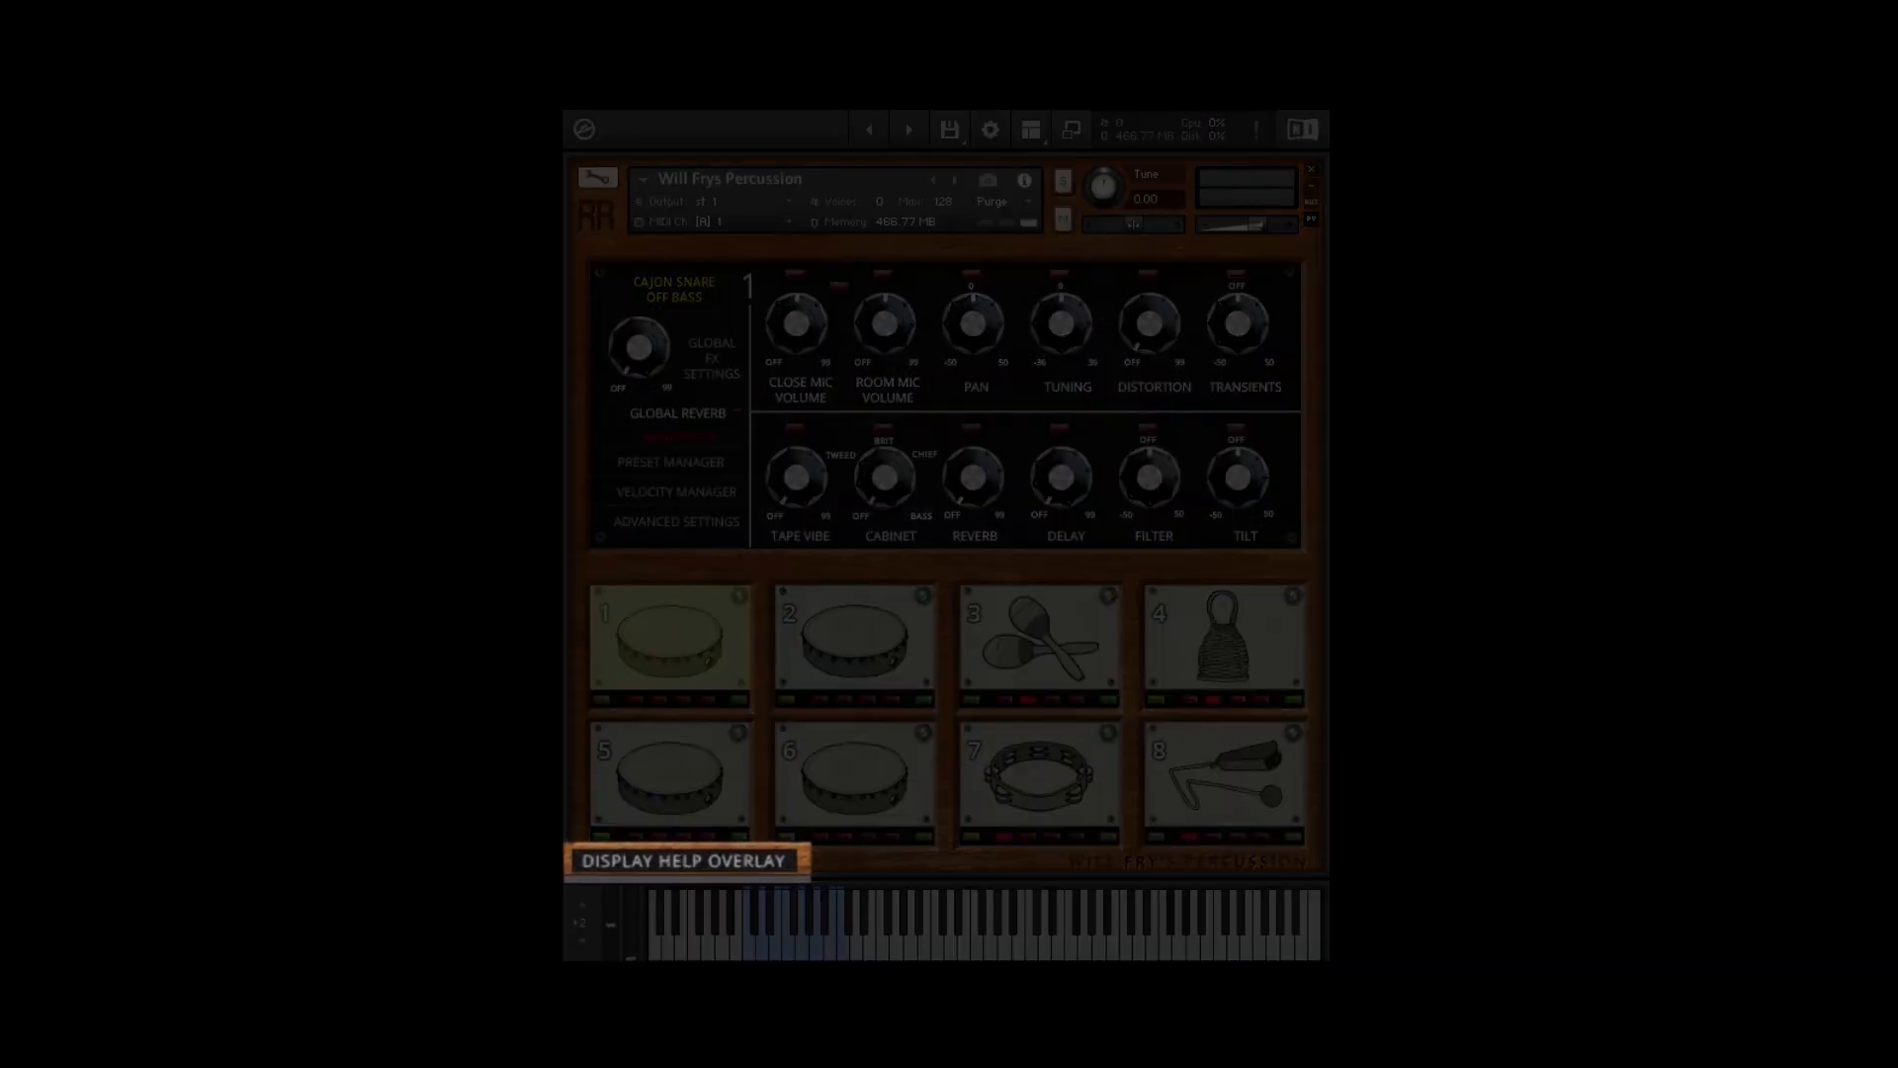
# Show the help overlay explaining the interface controls, and hide it again.
pyautogui.click(601, 856)
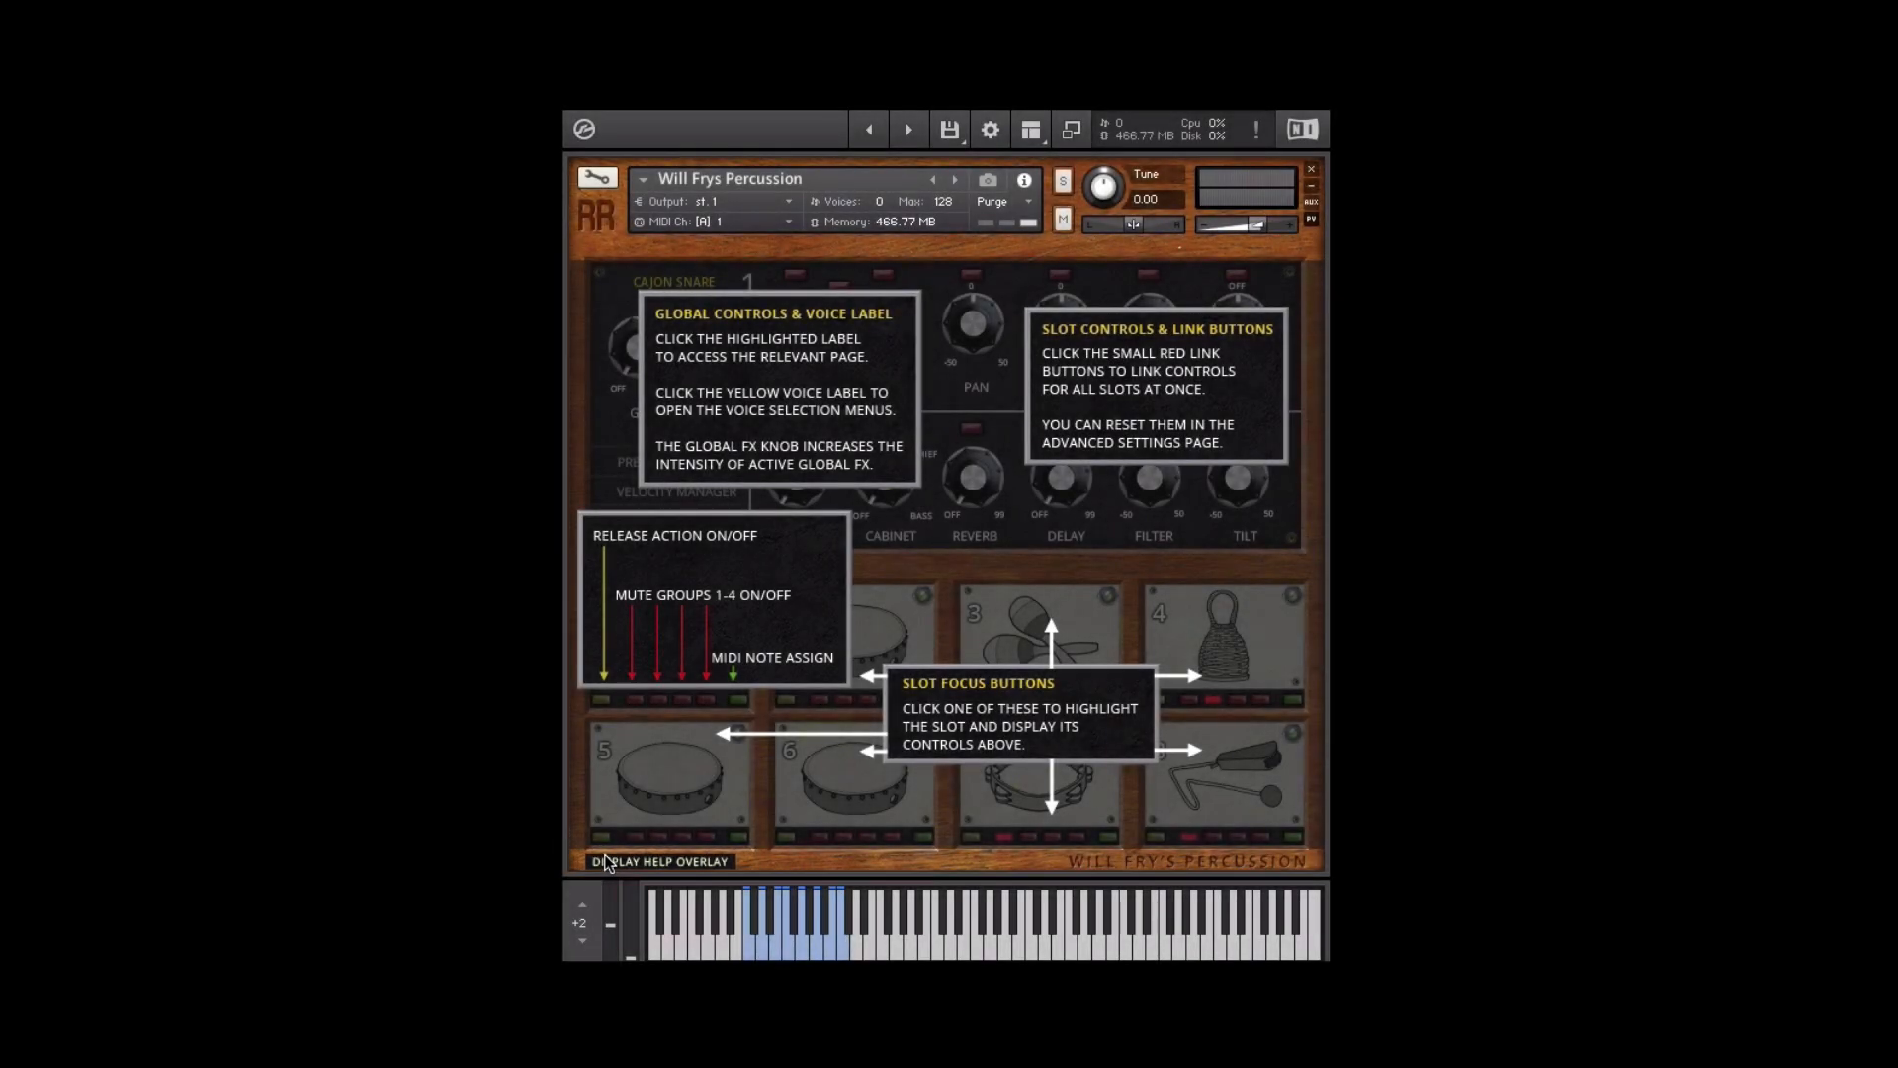
pyautogui.click(603, 858)
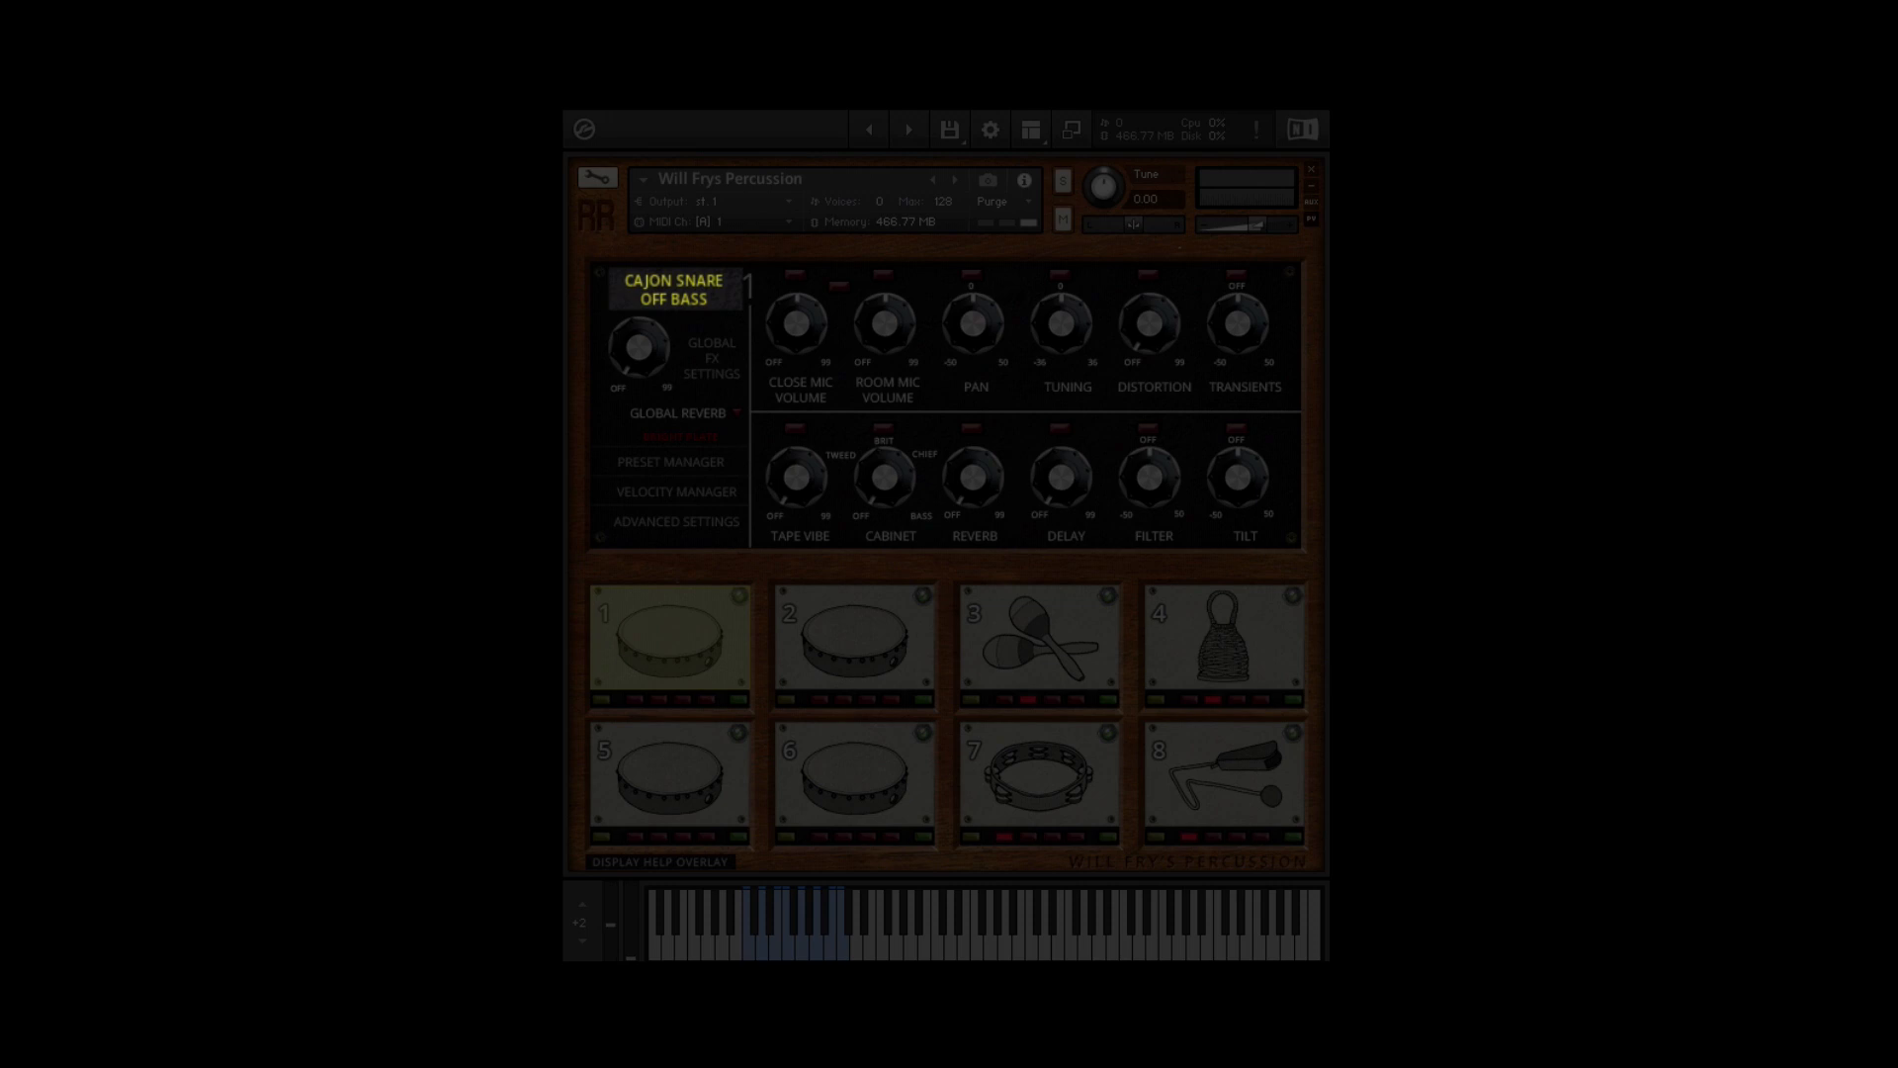
# Assign the Castanets voice to slot 1 and the Grover Copper Shake tambourine to slot 2.
pyautogui.click(644, 288)
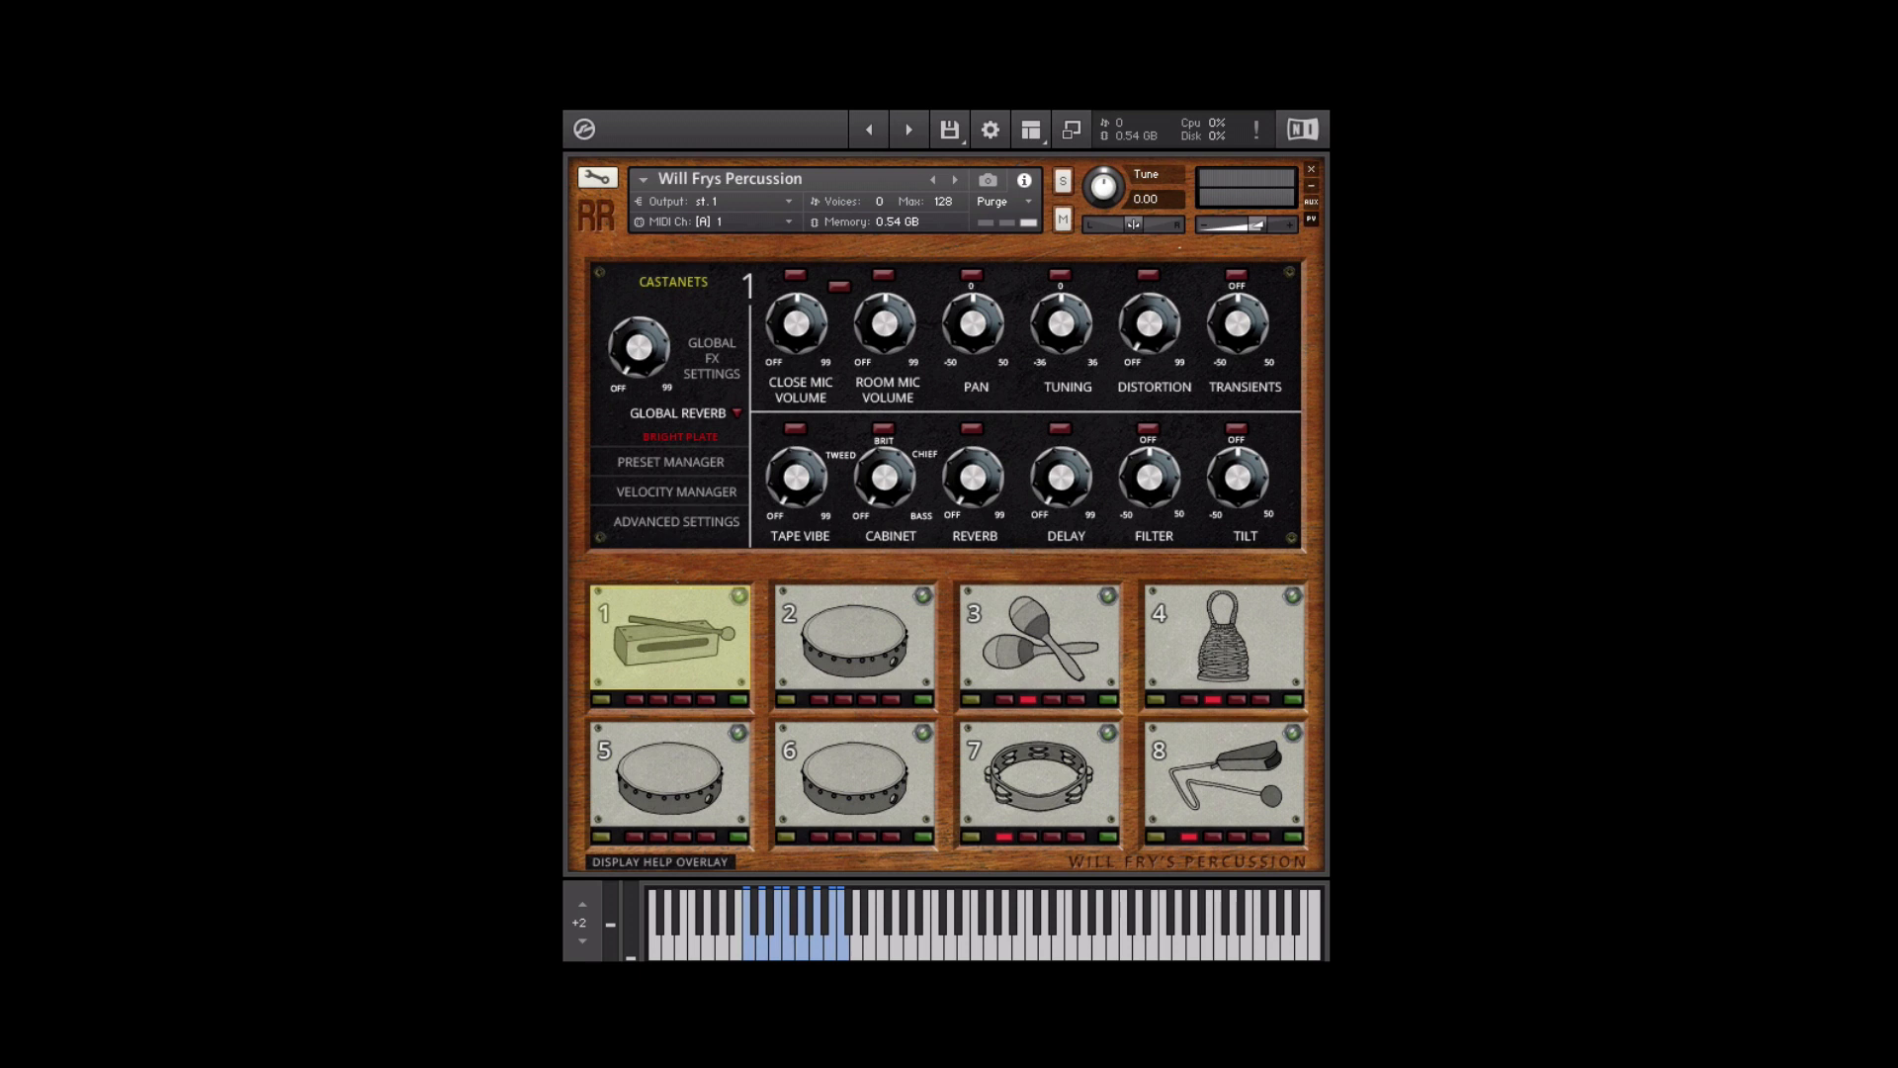
pyautogui.click(839, 650)
pyautogui.click(690, 287)
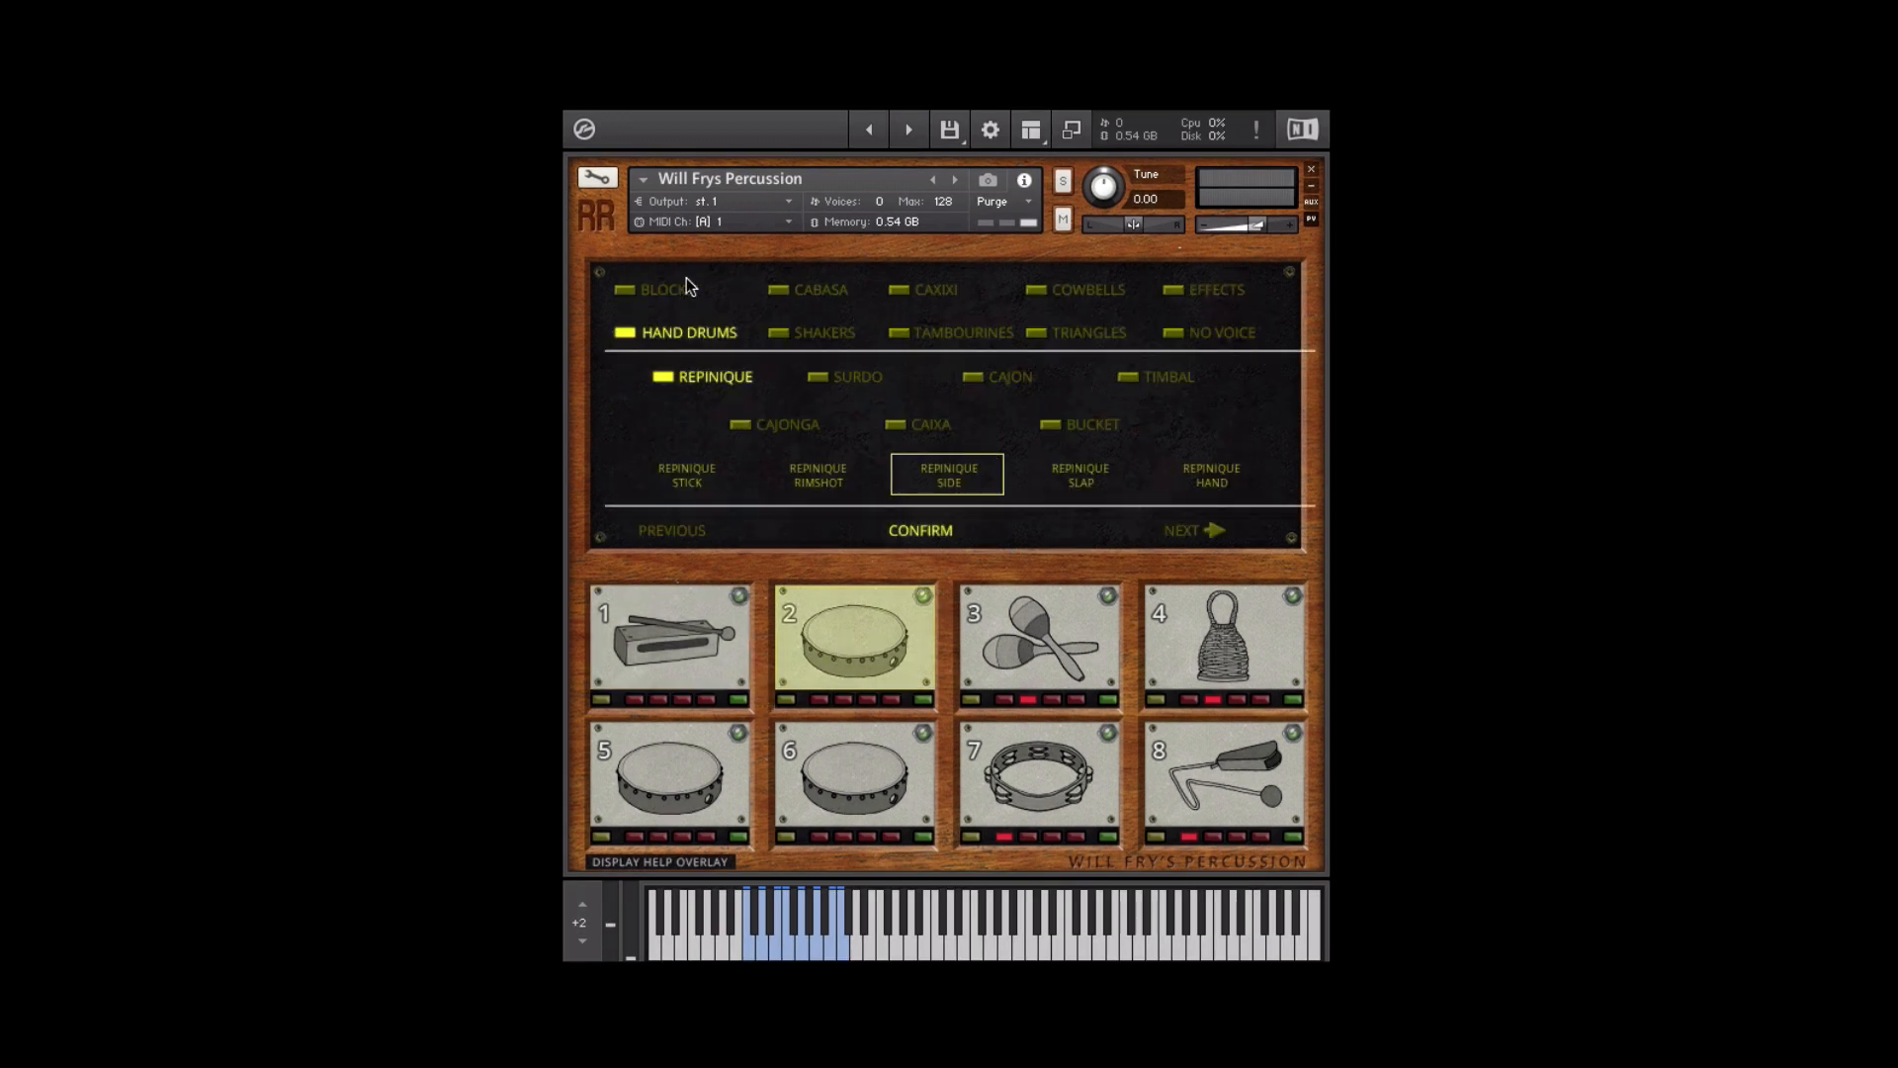
pyautogui.click(894, 334)
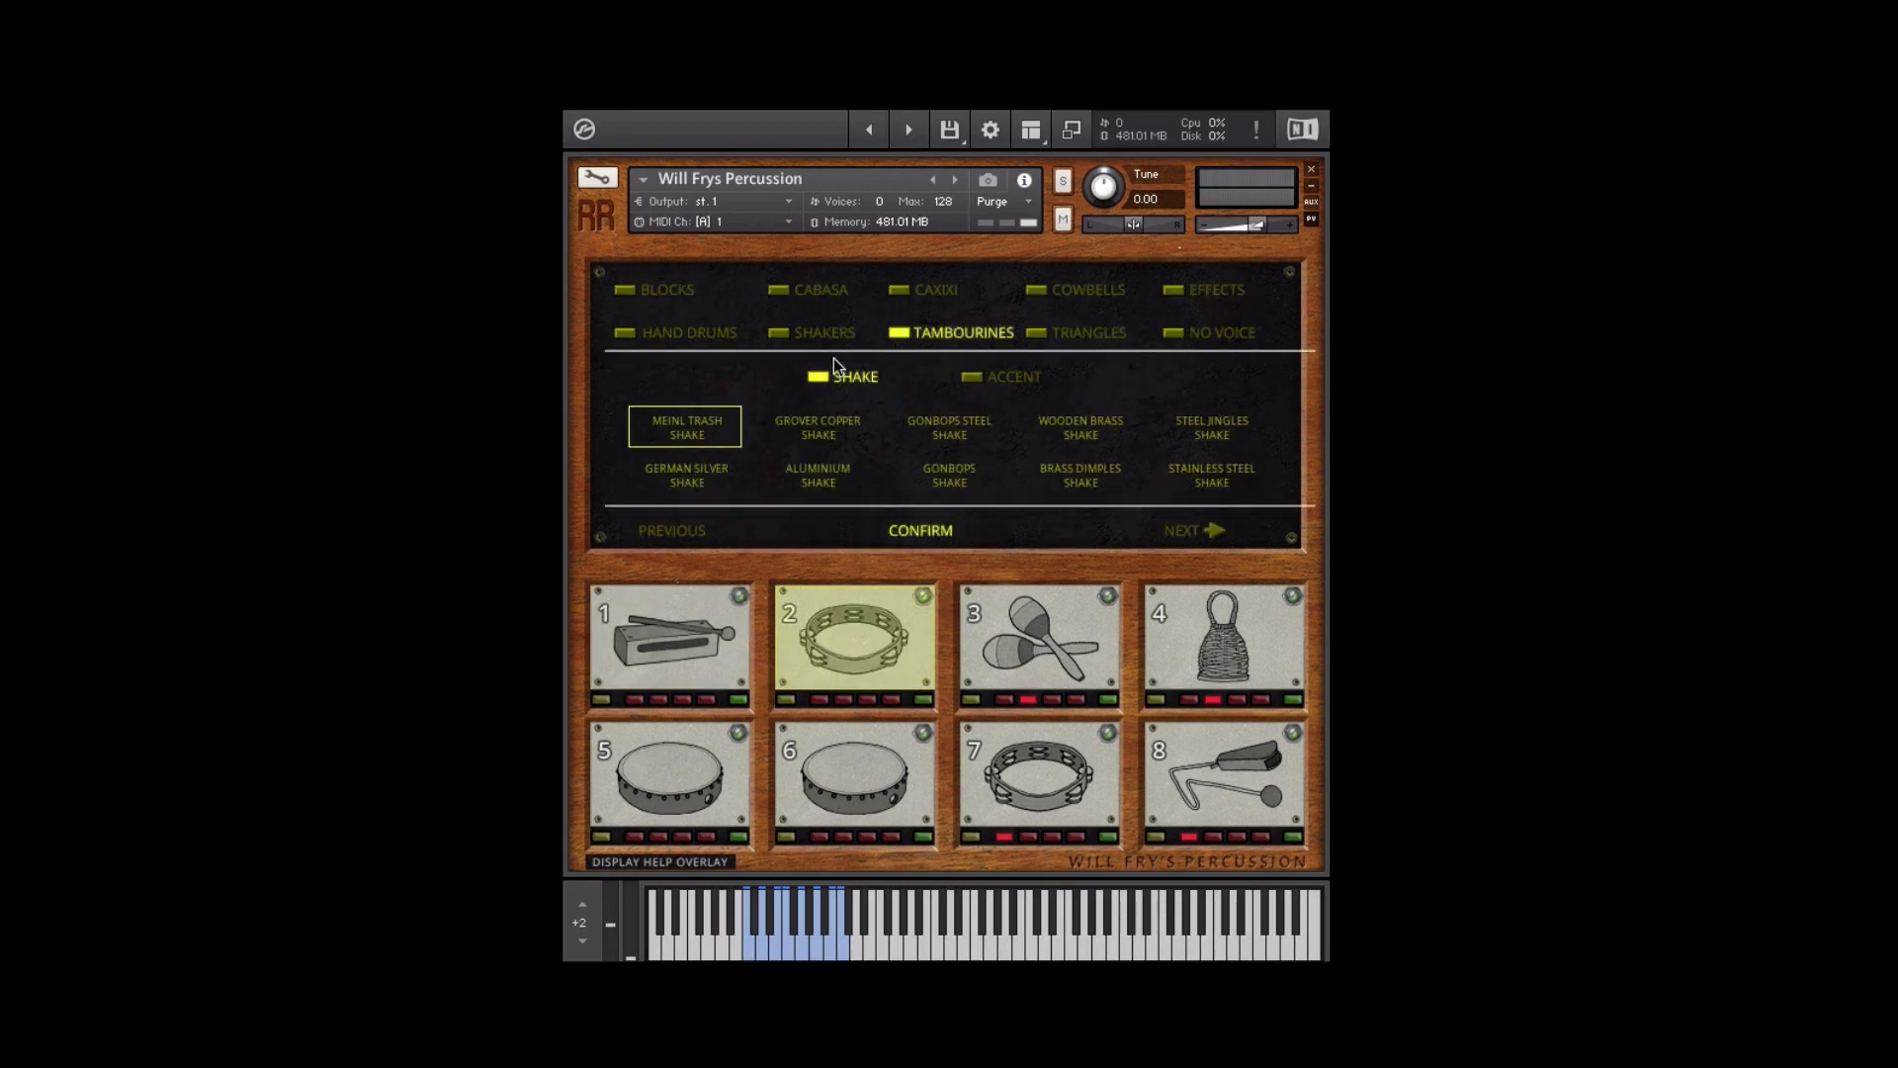
pyautogui.click(821, 432)
pyautogui.click(906, 530)
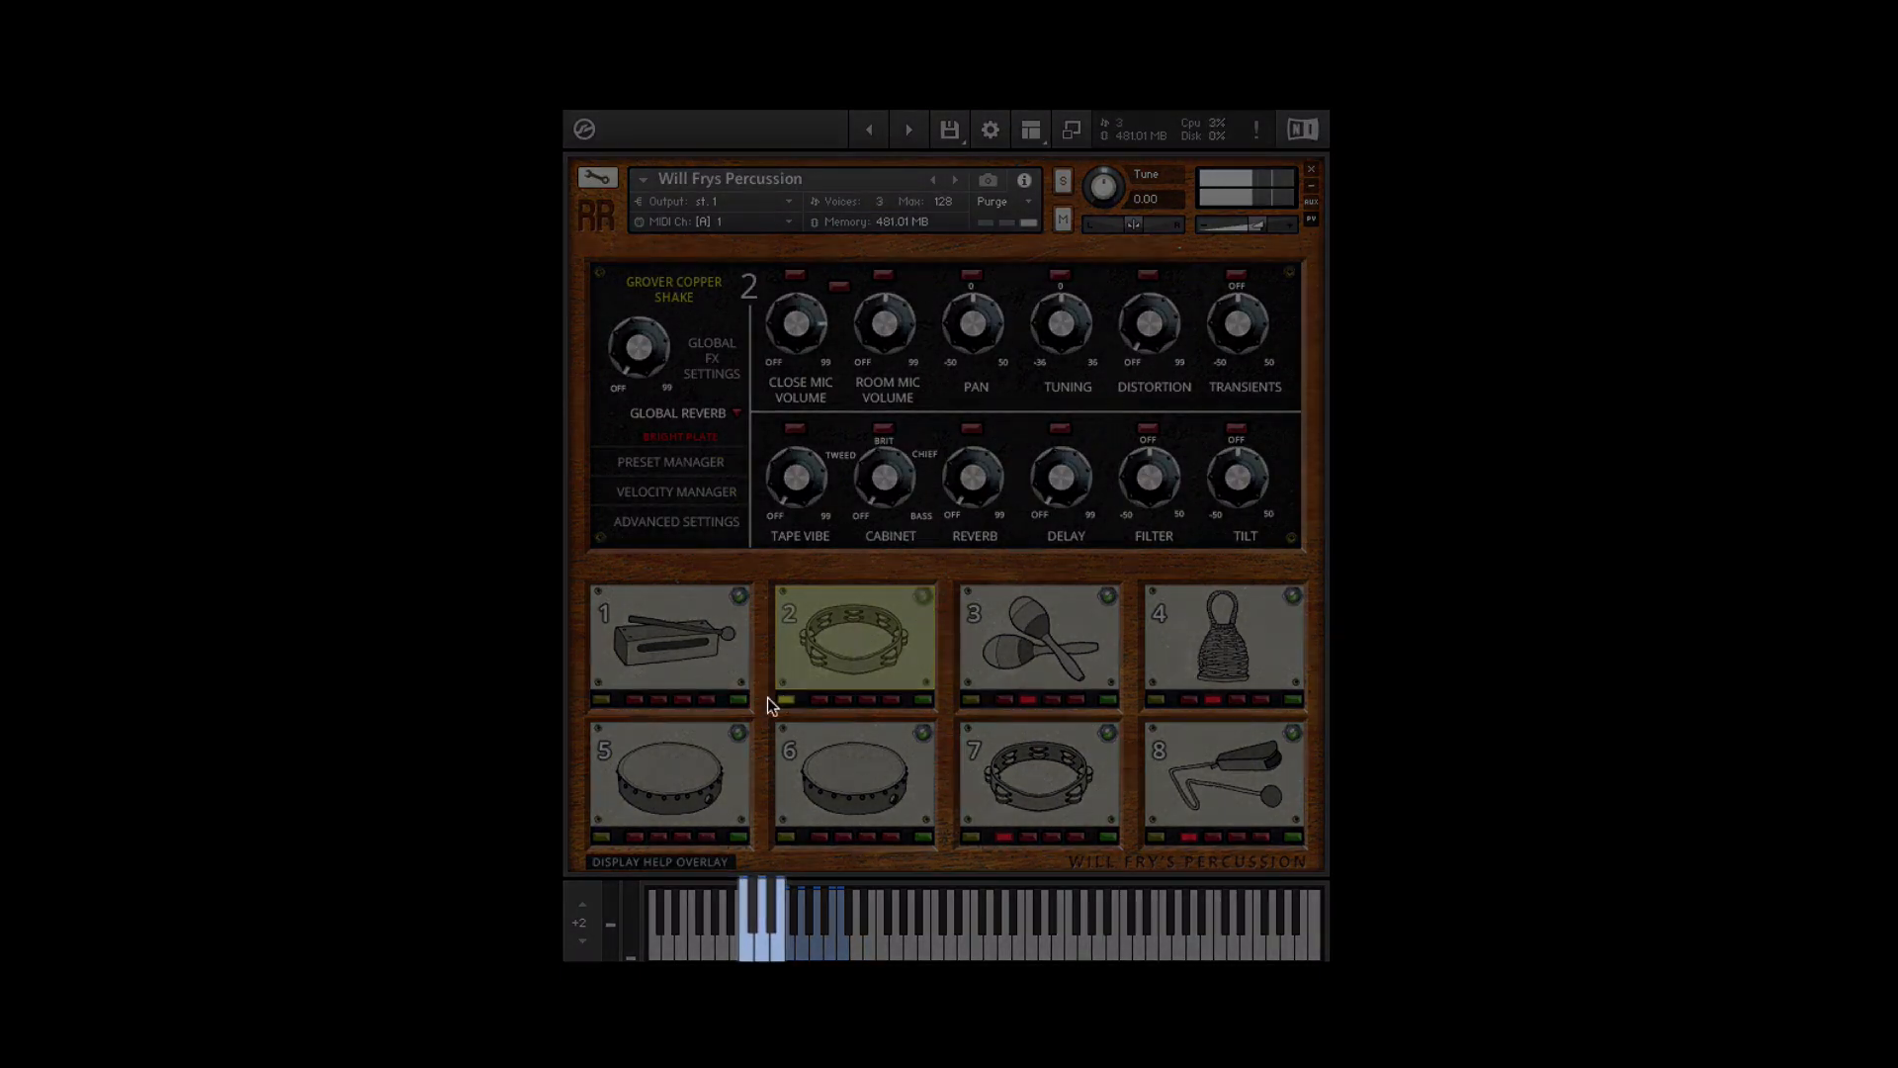
# Turn on the release action for slots 1 and 3.
pyautogui.click(609, 698)
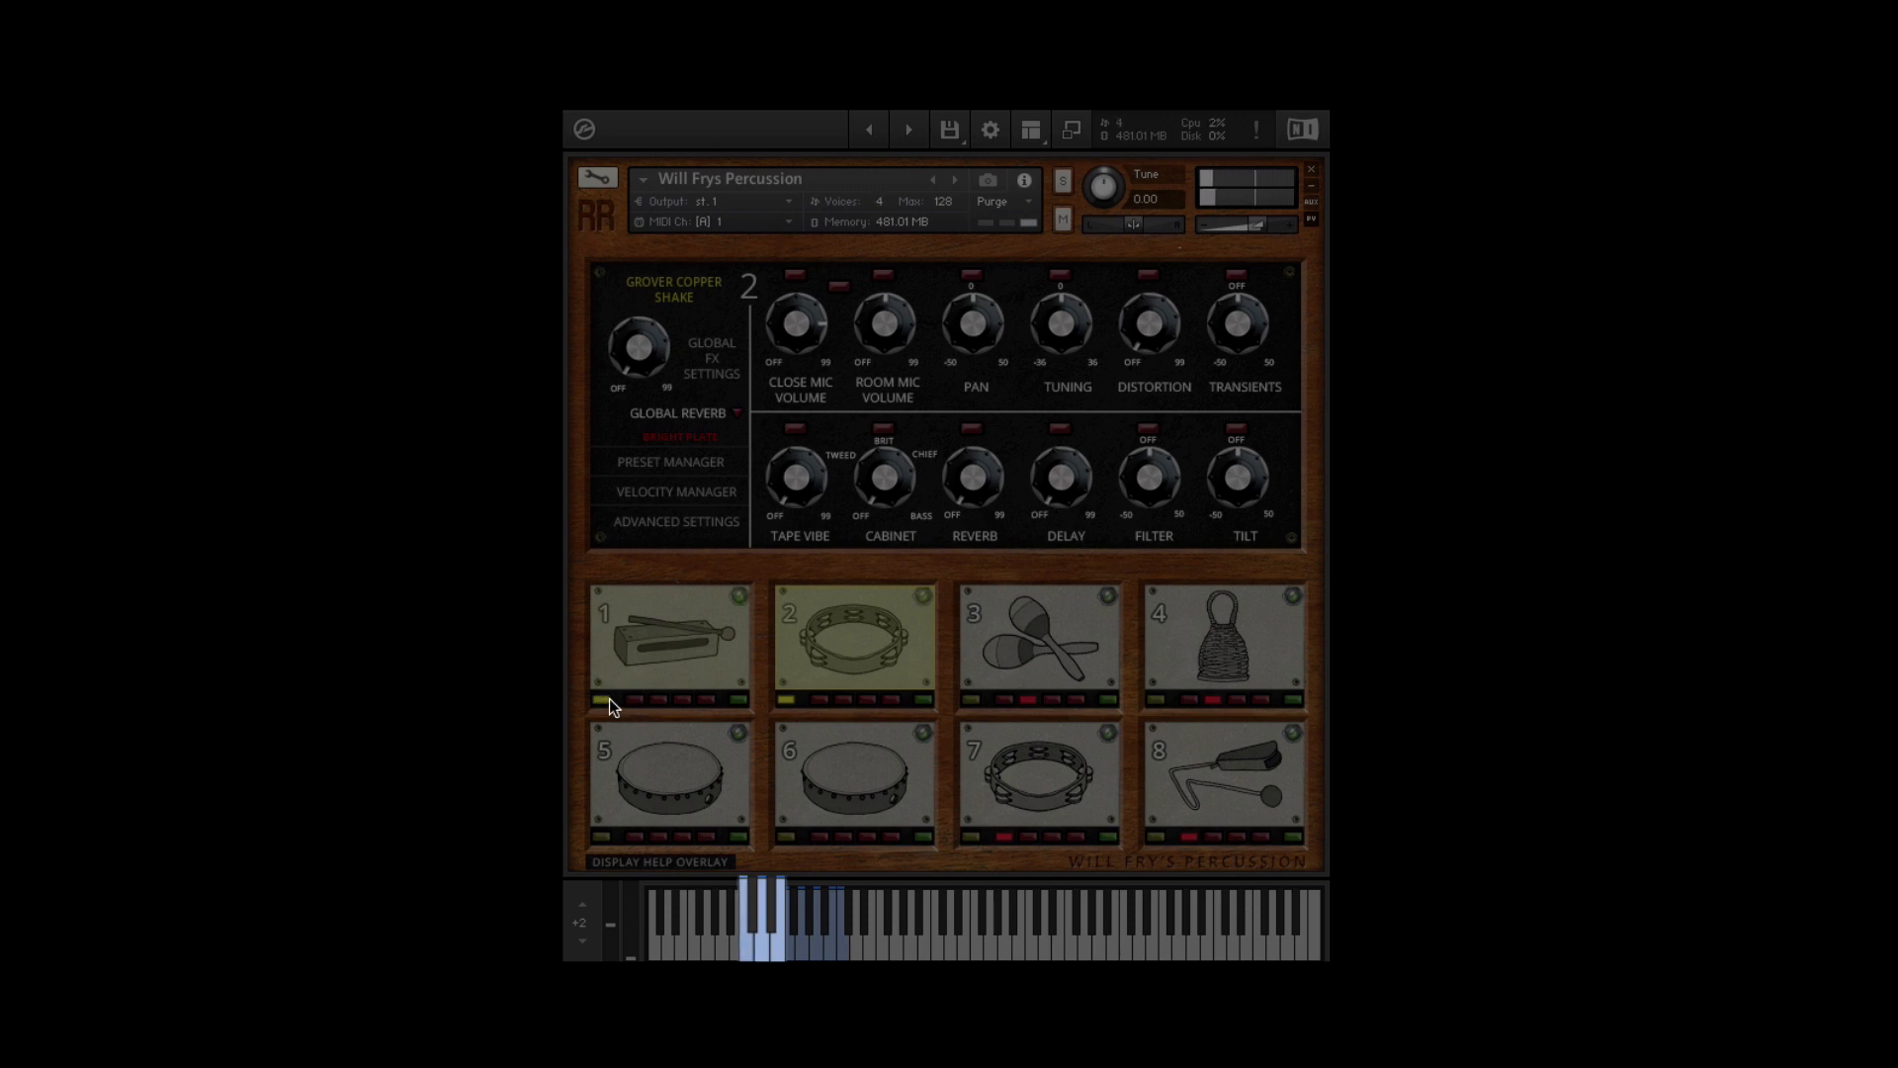
pyautogui.click(975, 697)
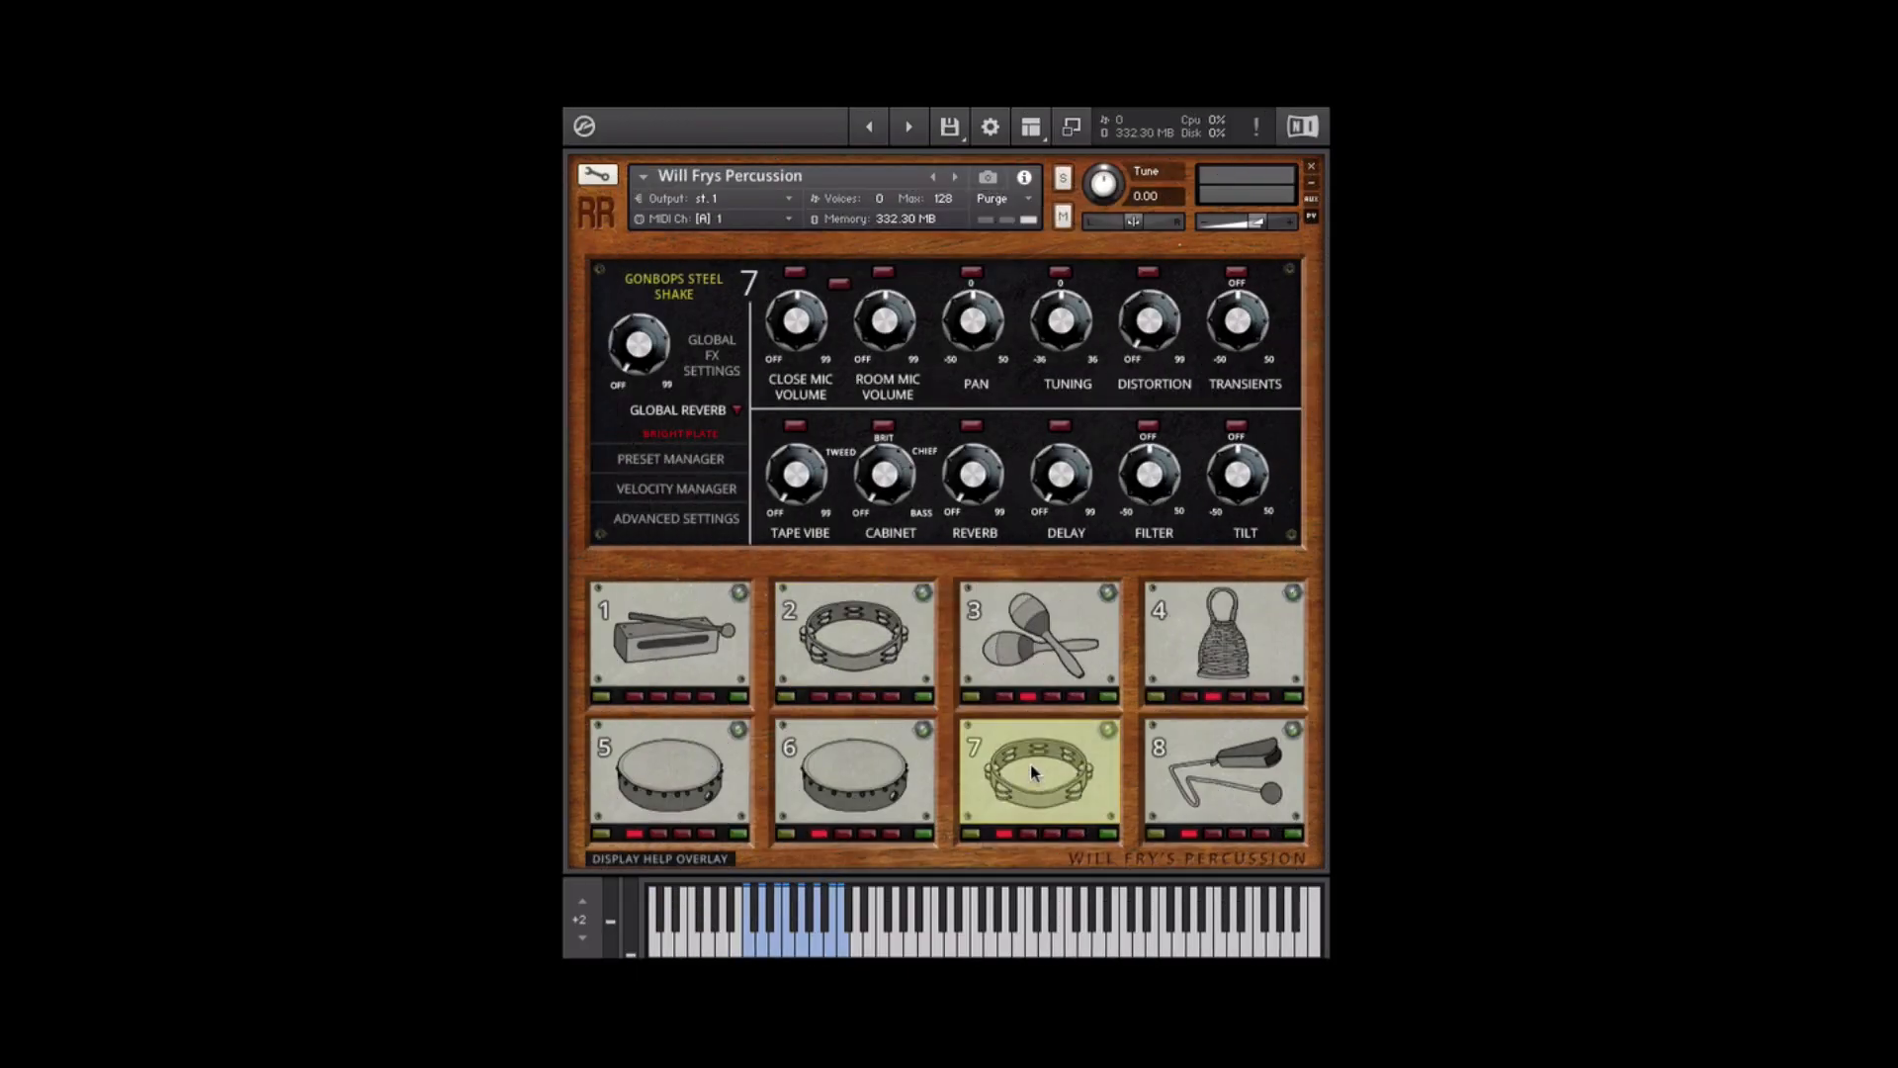
# Replace slot 7's tambourine with the Surdo Hand Damped voice from the hand drums.
pyautogui.click(676, 293)
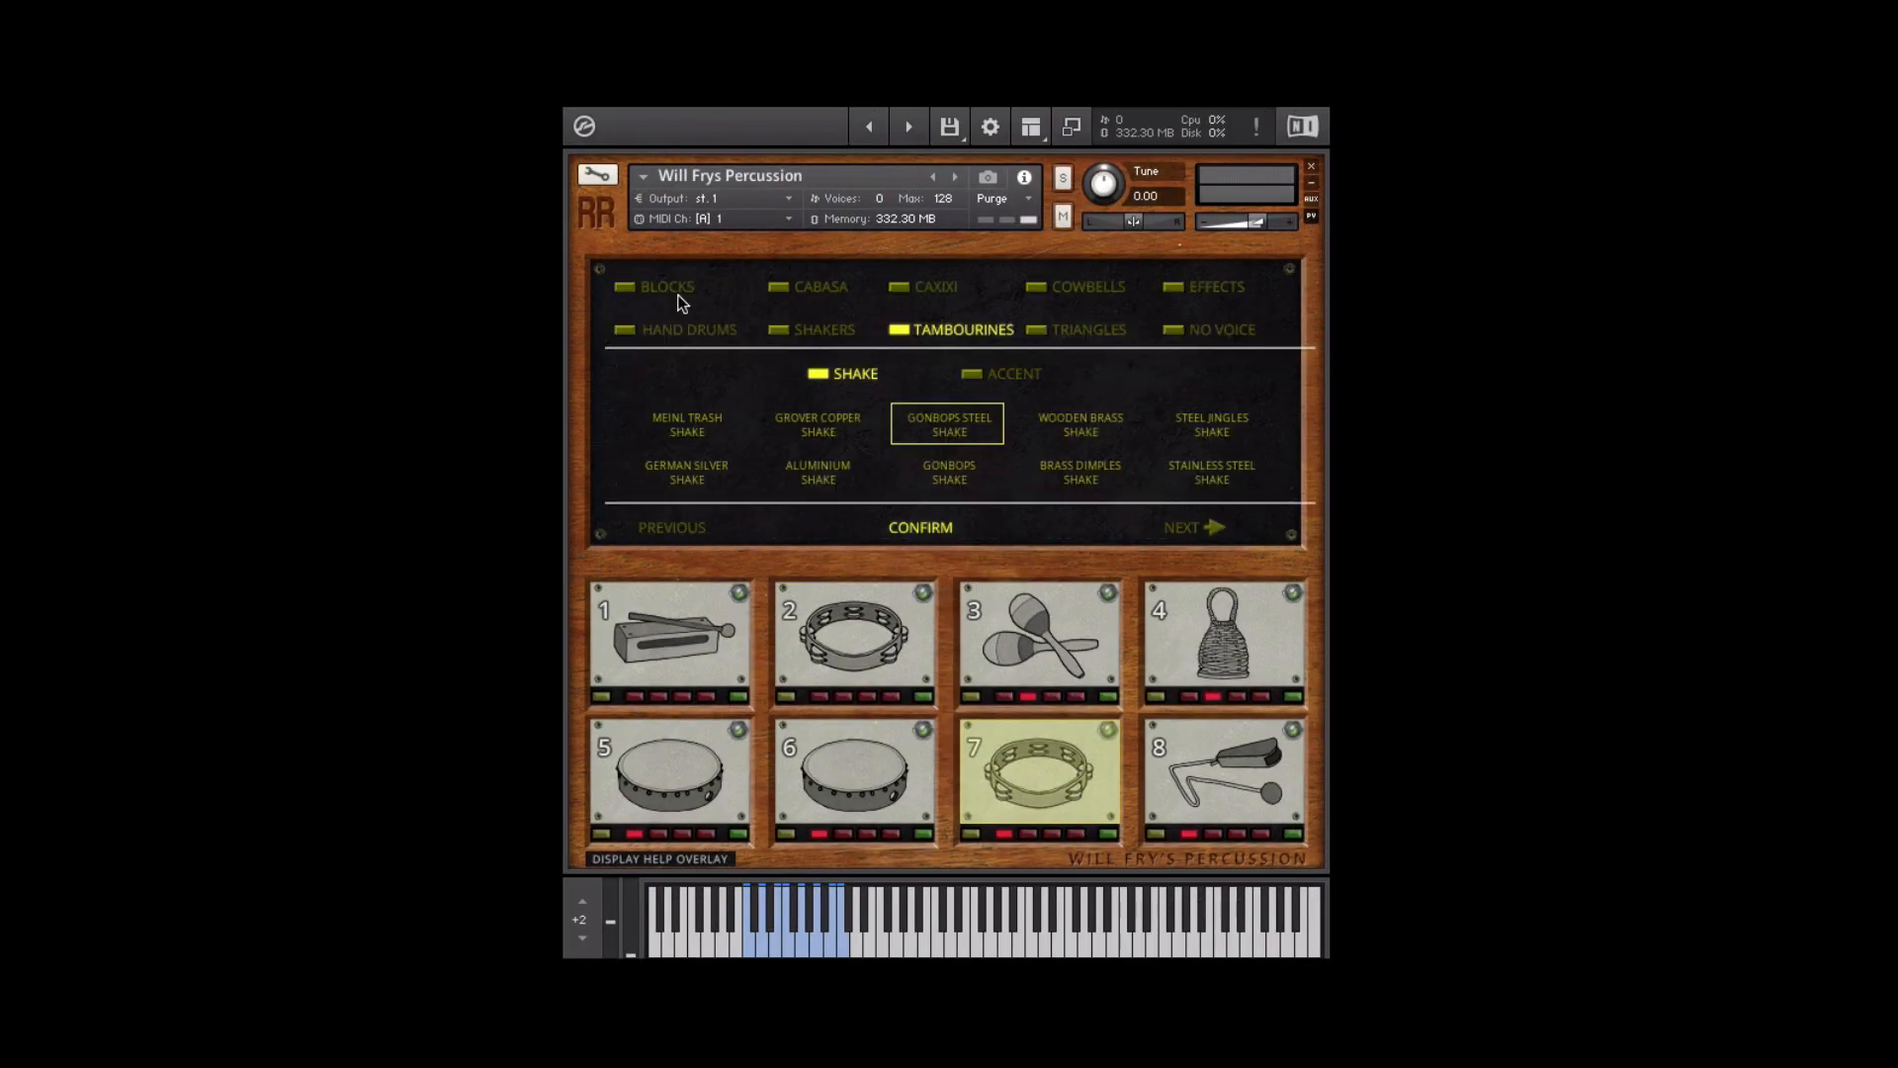
pyautogui.click(668, 326)
pyautogui.click(821, 374)
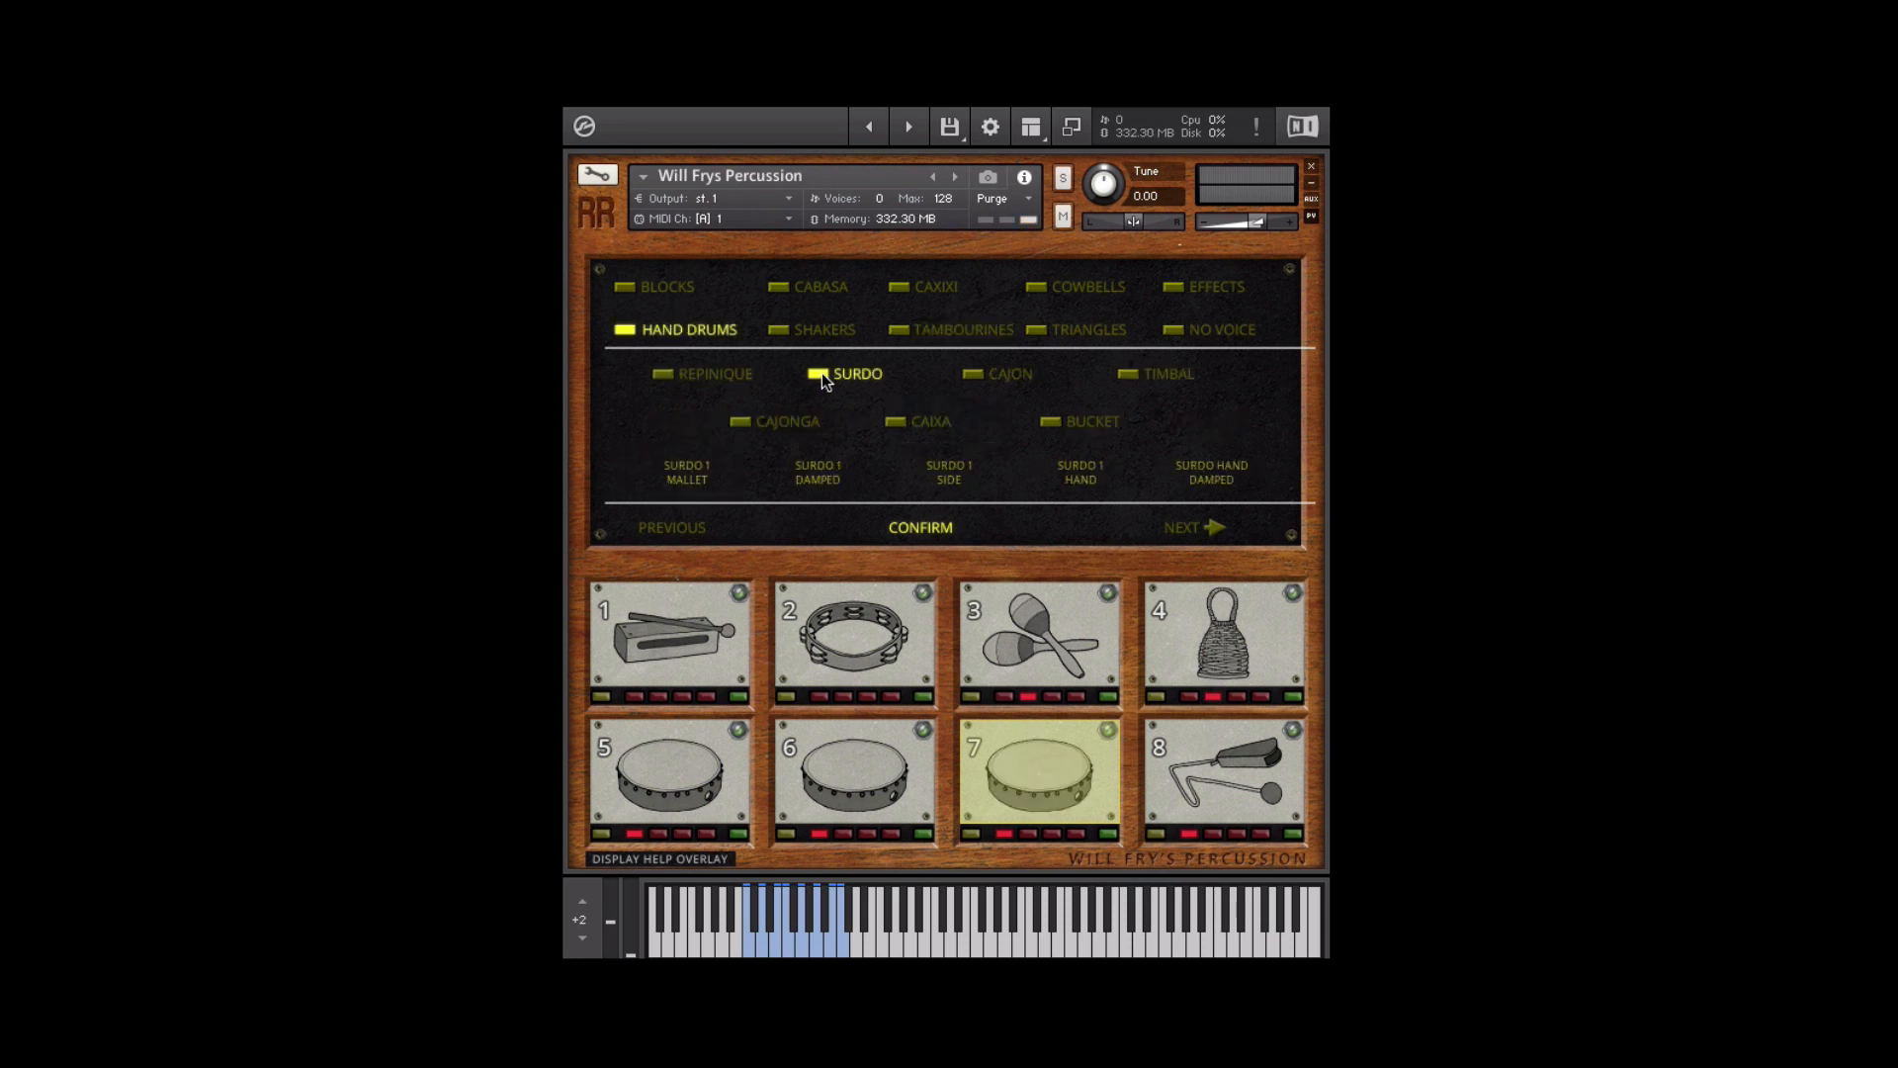
pyautogui.click(1184, 472)
pyautogui.click(909, 524)
# Assign the Surdo 2 Damped hand drum voice to slot 8.
pyautogui.click(1226, 755)
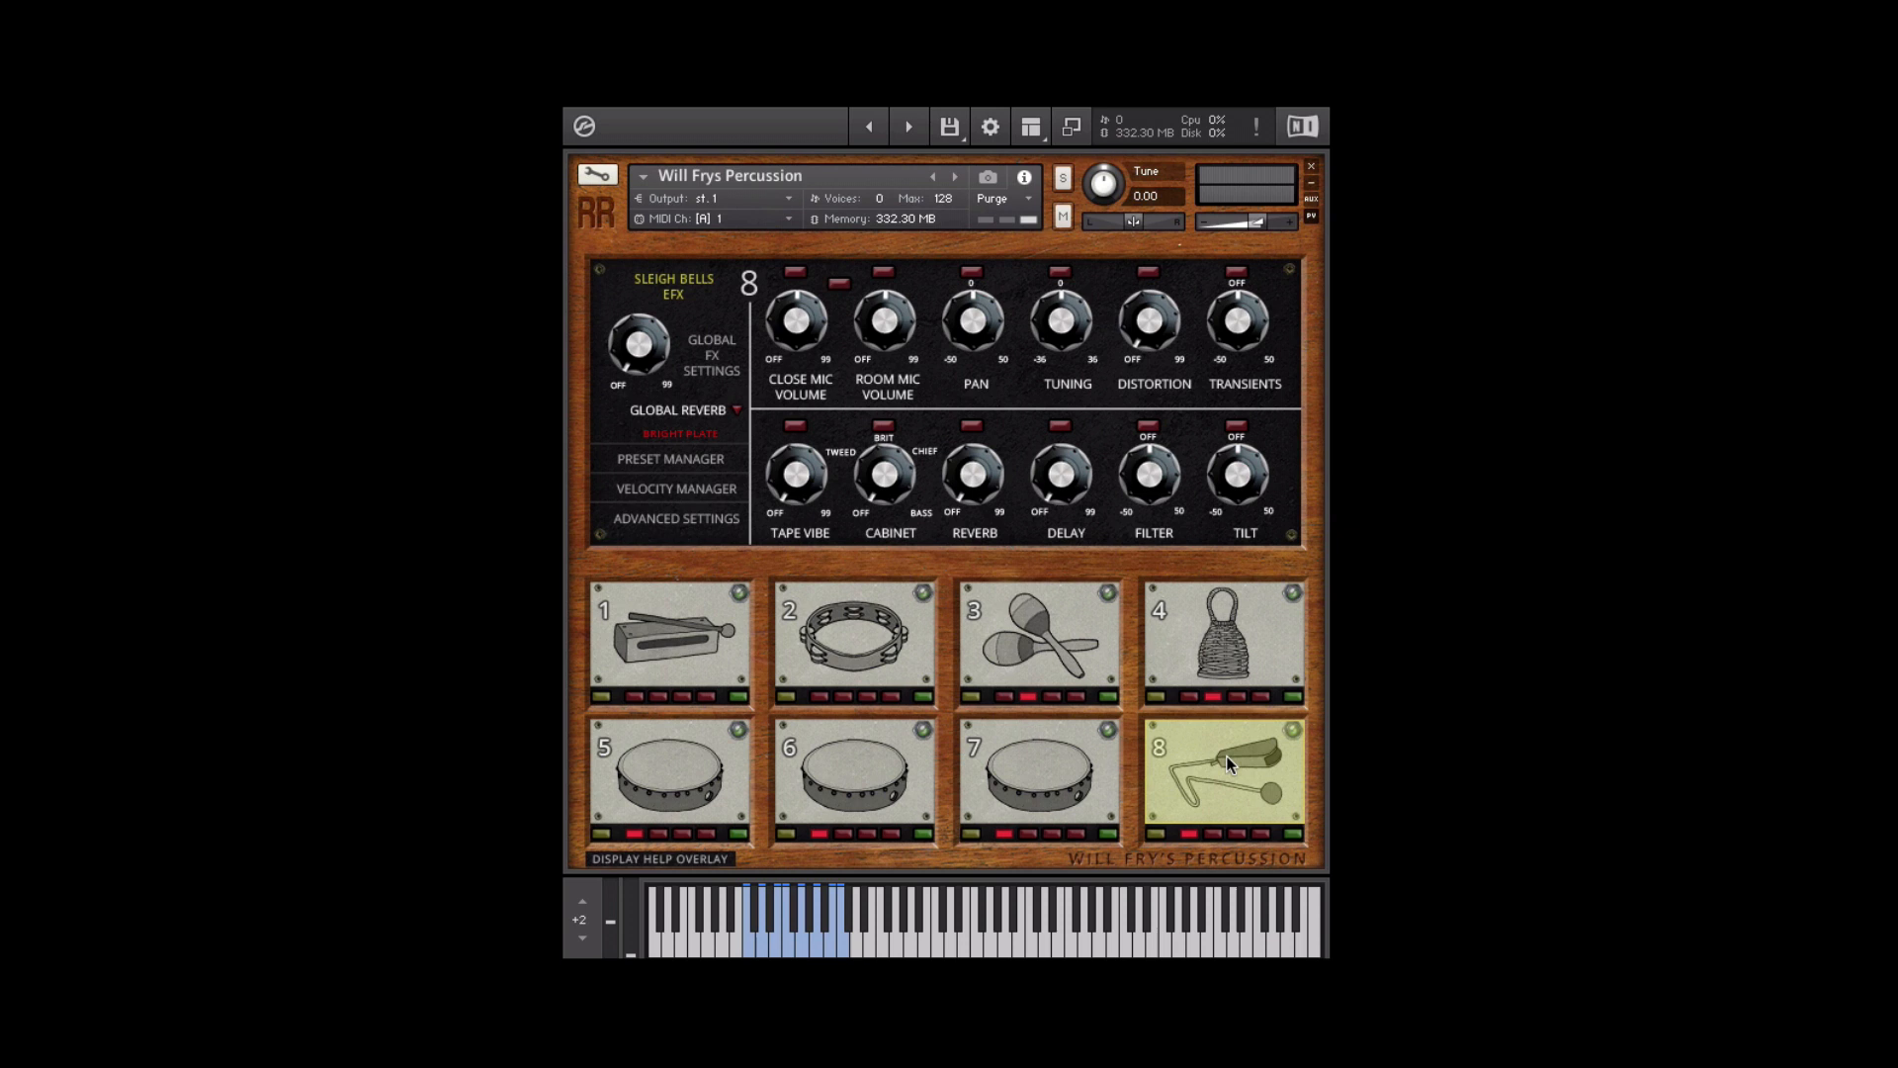
pyautogui.click(708, 299)
pyautogui.click(692, 332)
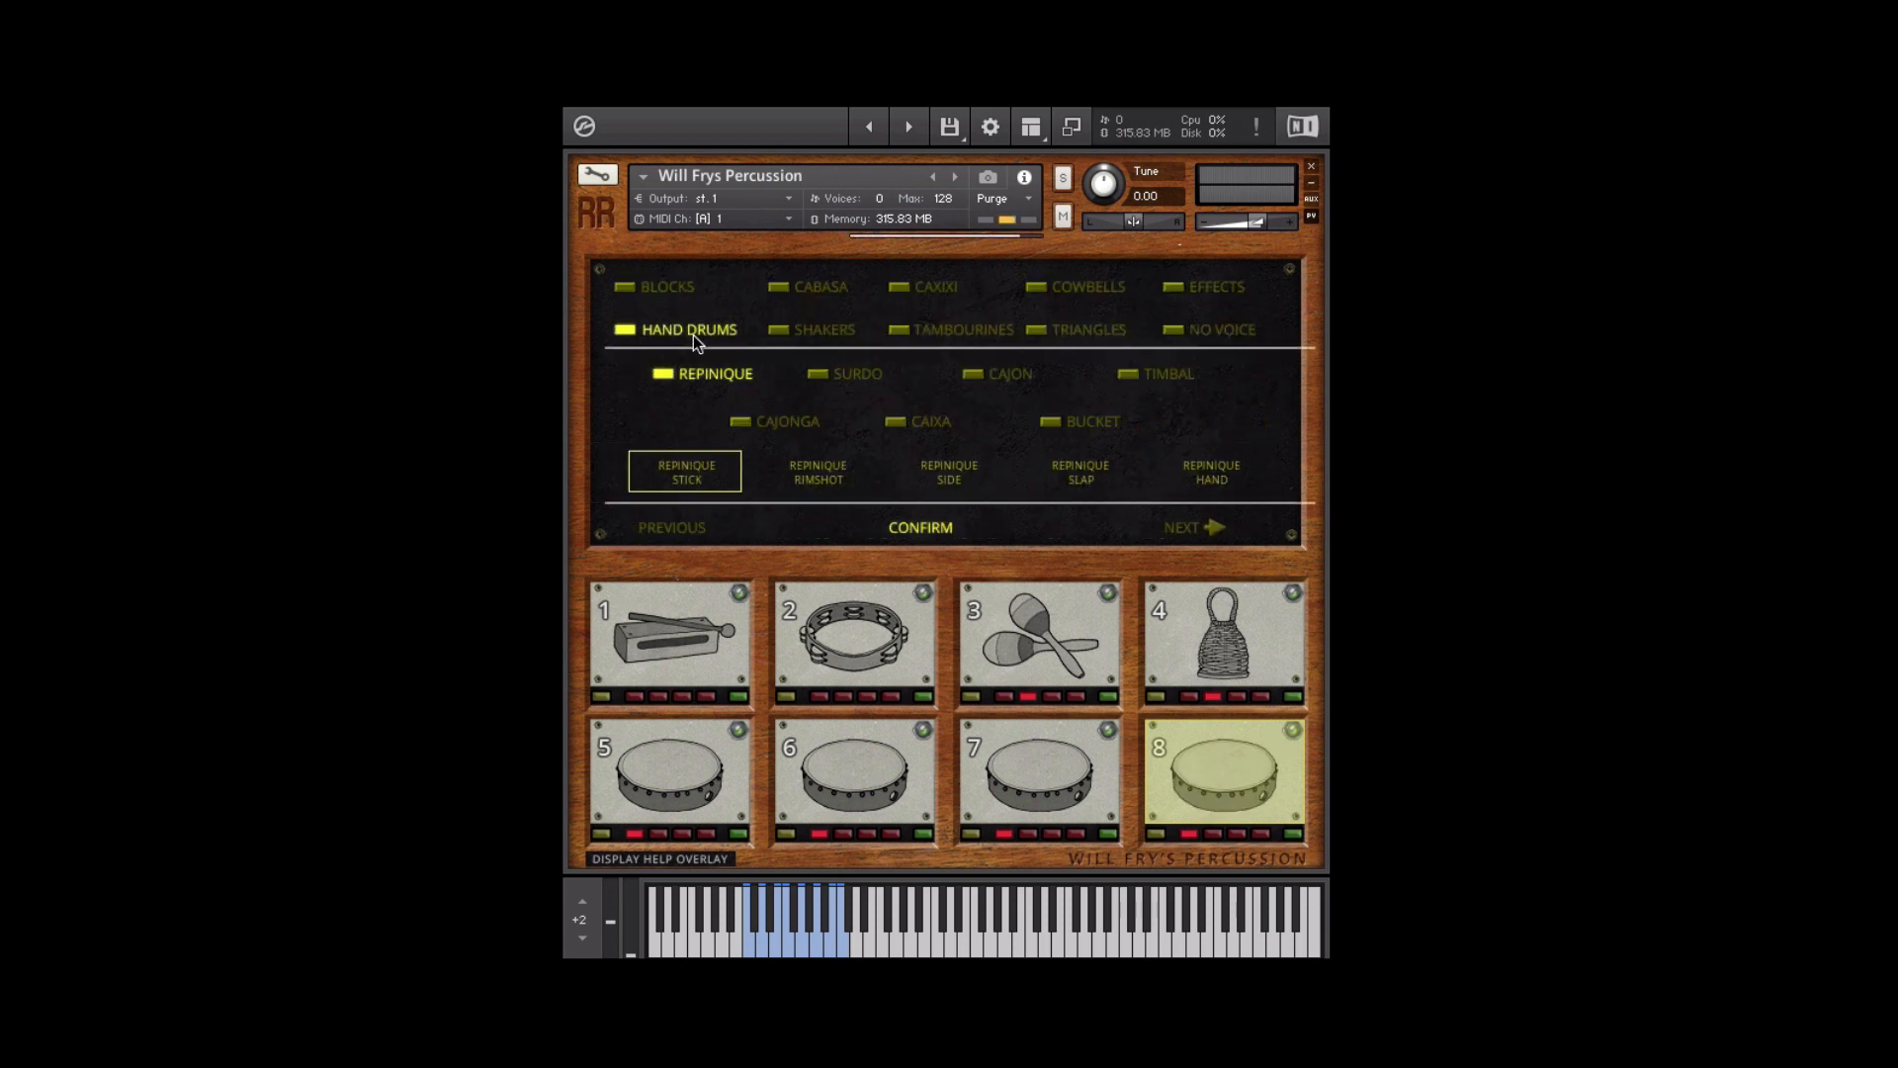
pyautogui.click(832, 374)
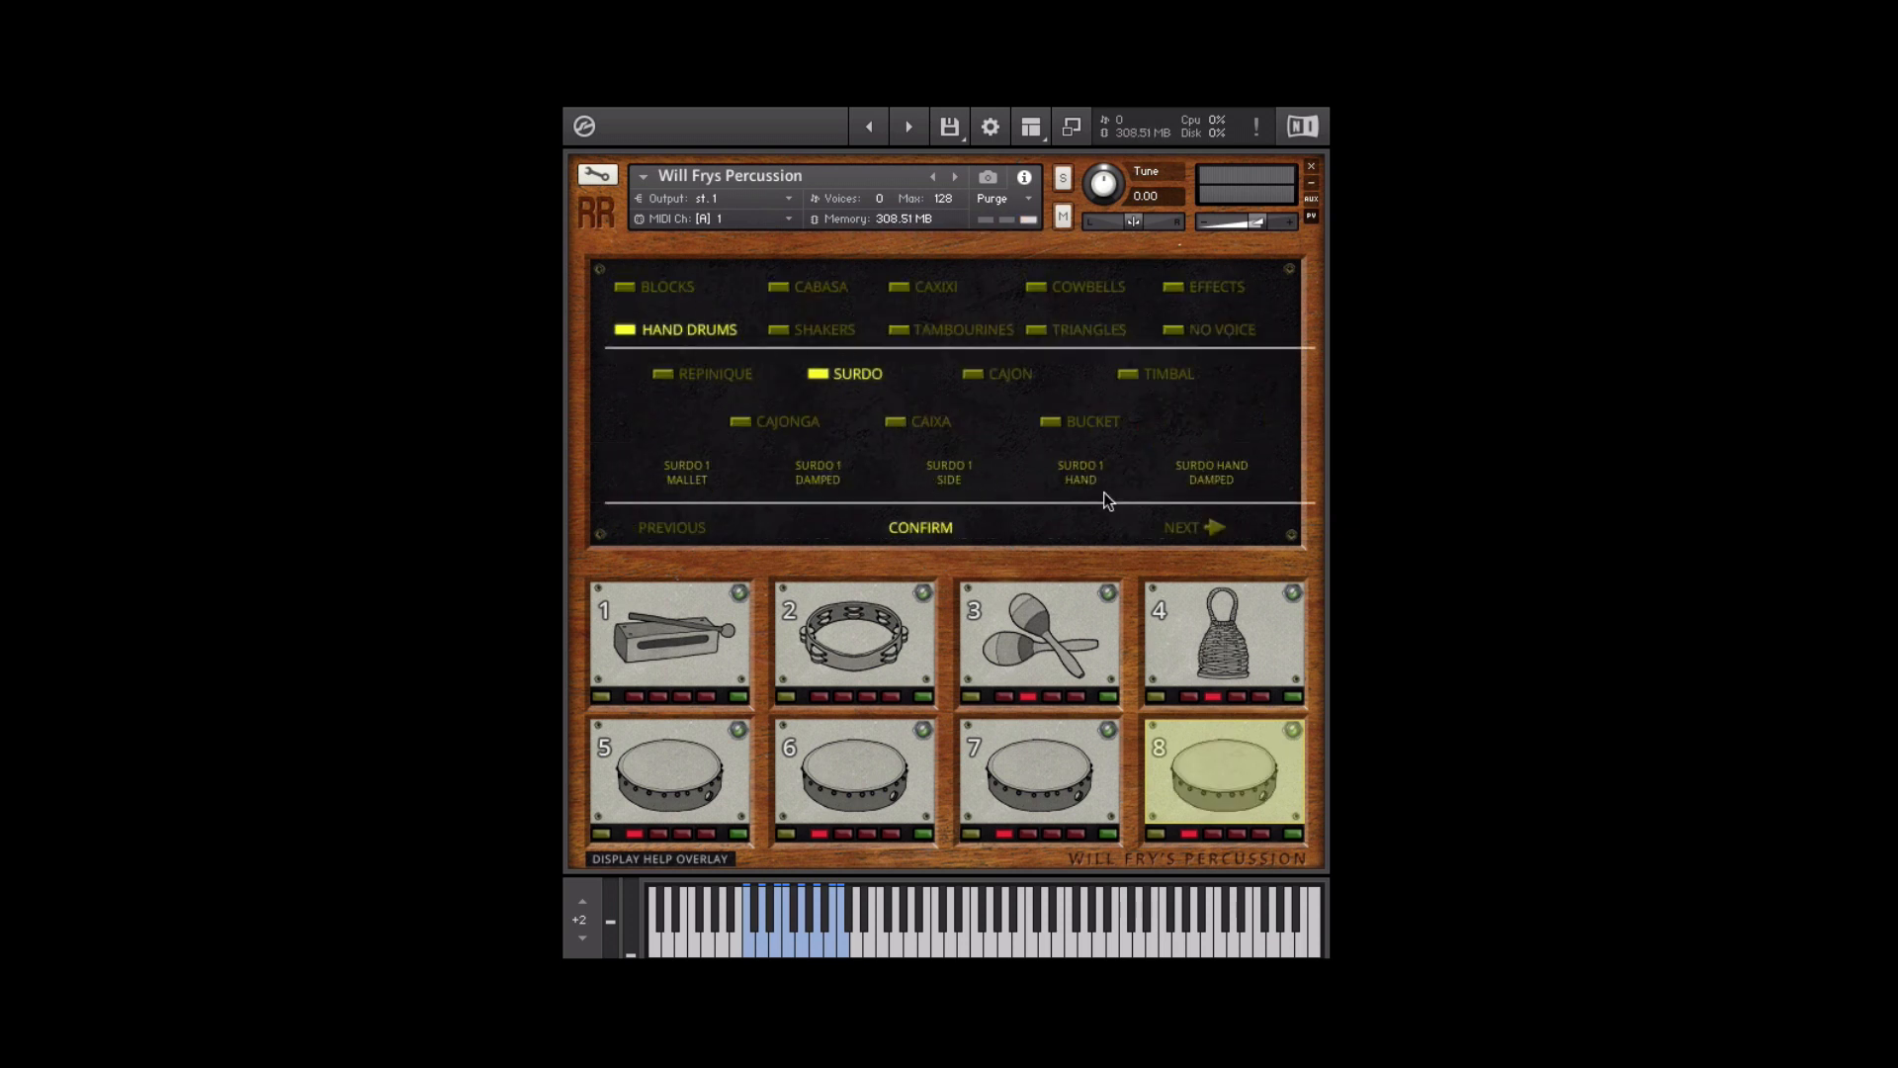
pyautogui.click(1176, 524)
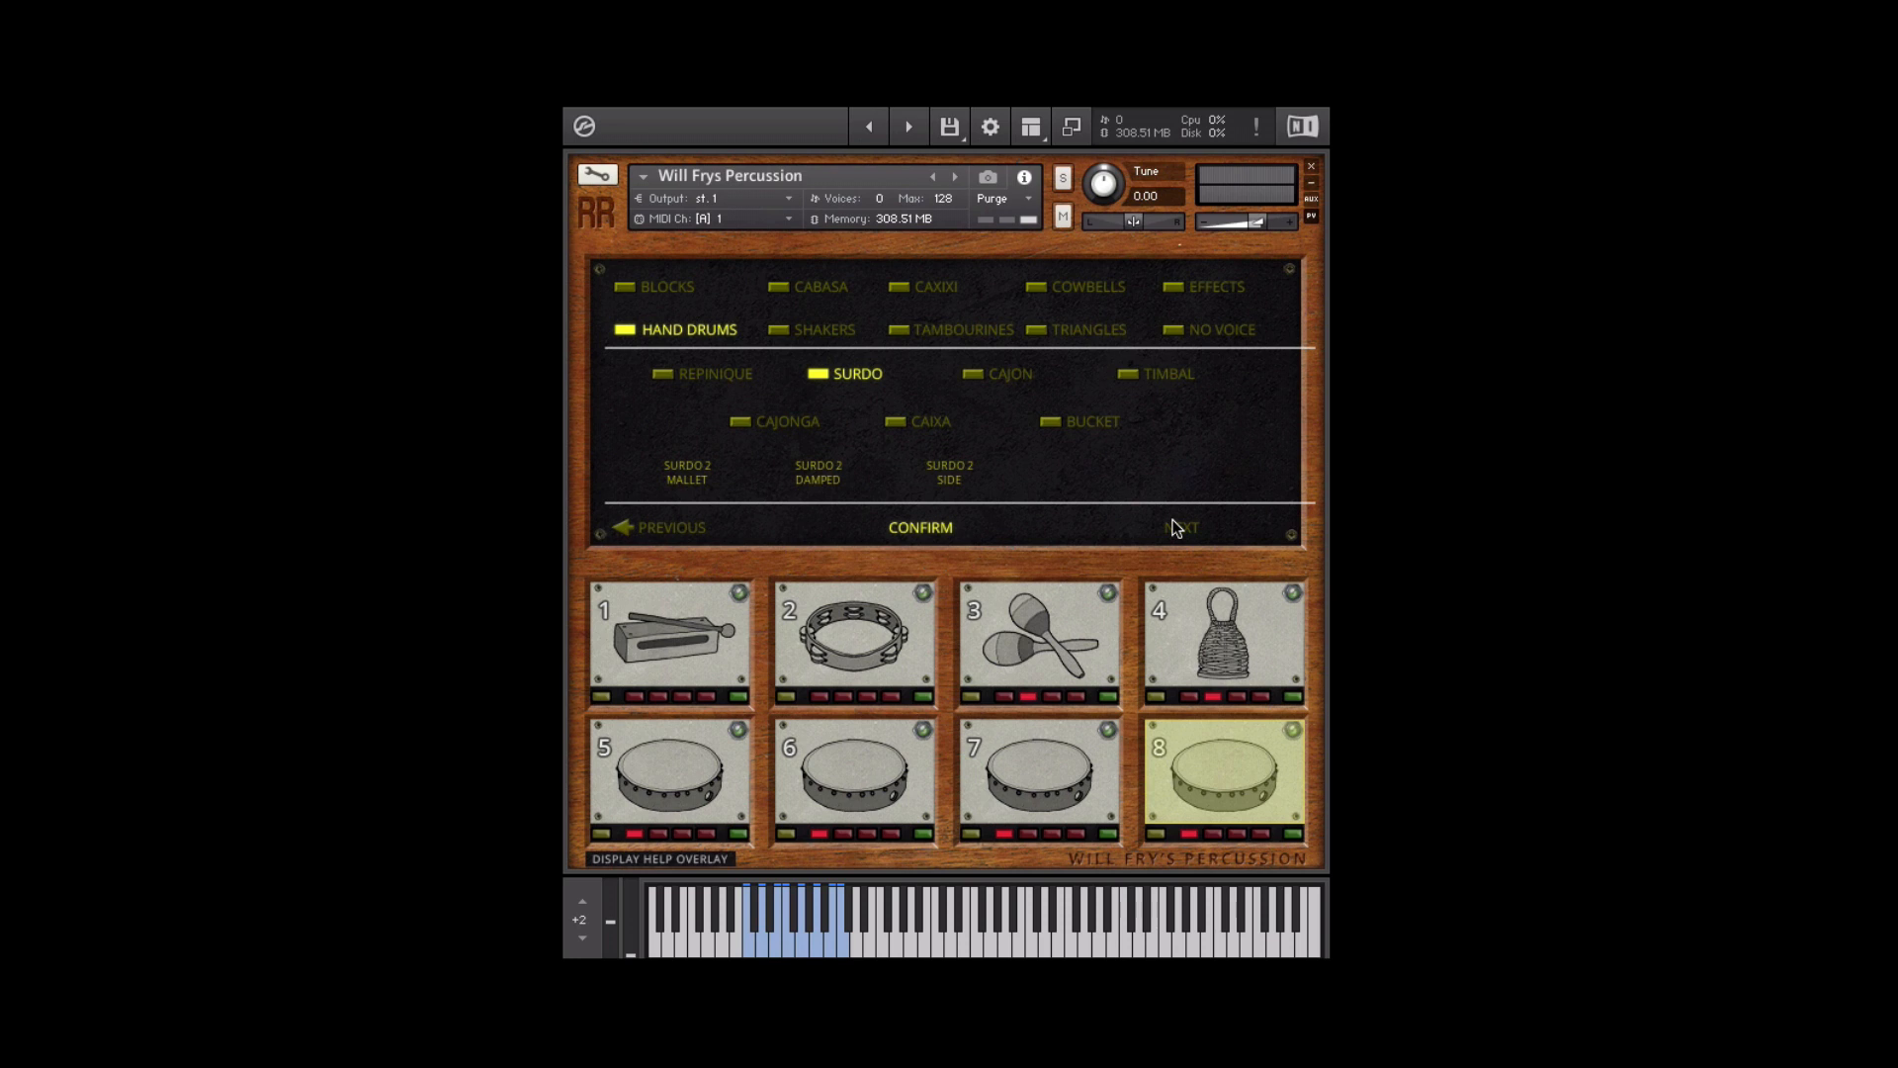
pyautogui.click(839, 467)
pyautogui.click(910, 527)
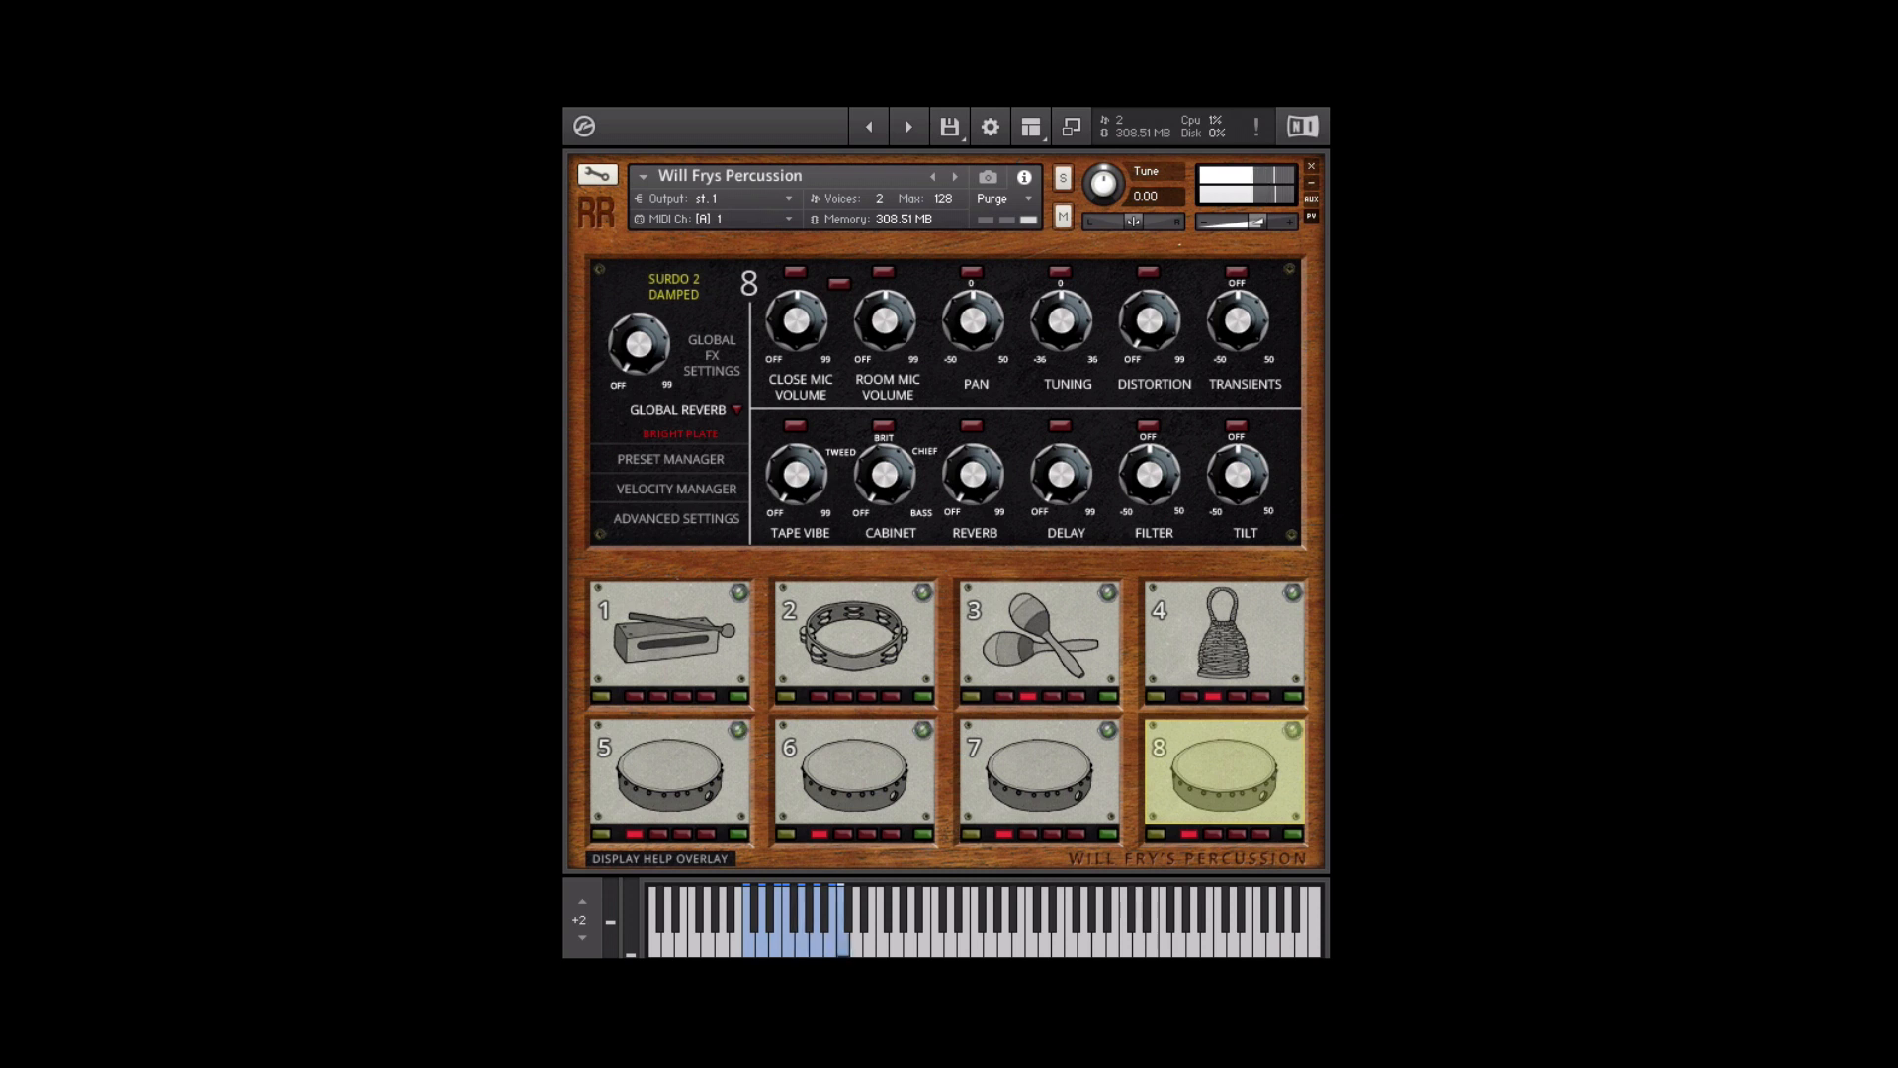
# Turn off mute group 1 for slots 5 to 8.
pyautogui.click(1189, 834)
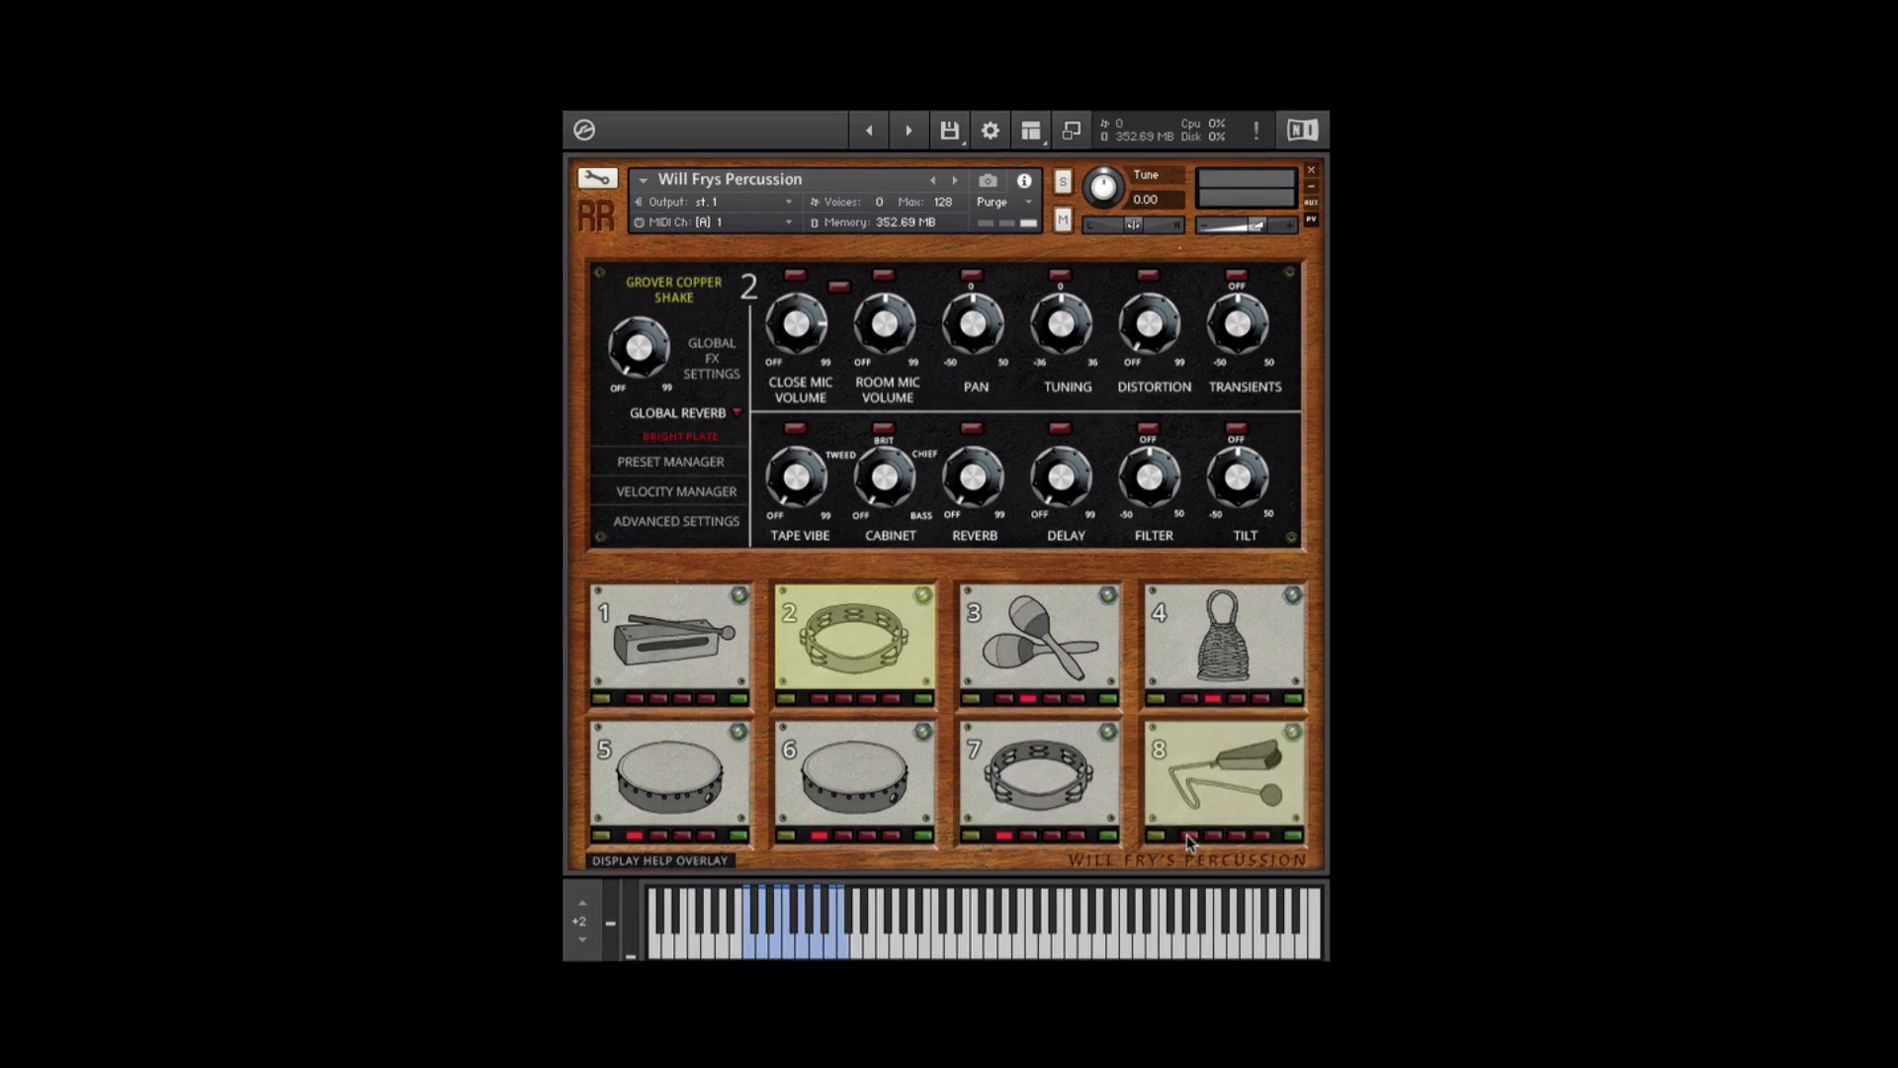
pyautogui.click(1013, 838)
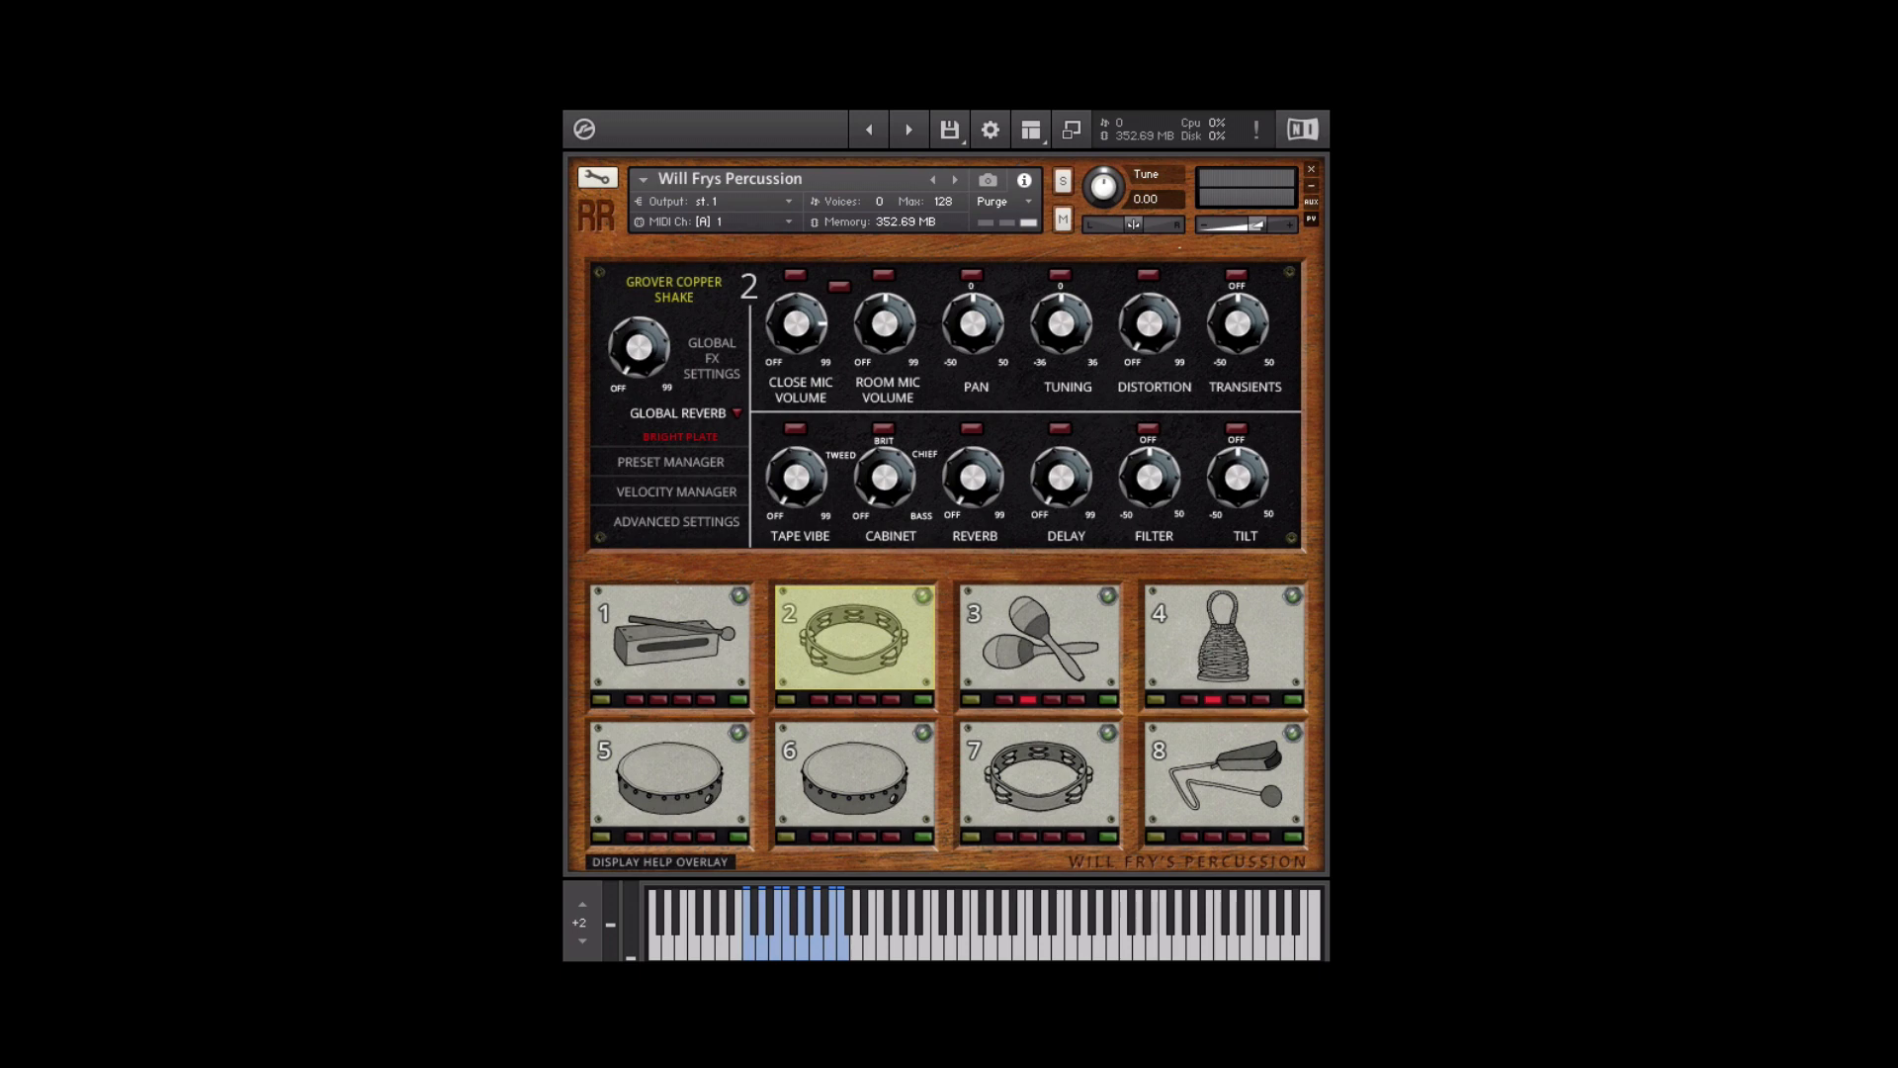
# Reassign slot 1's MIDI note to a key above the mapped range, and return it to its original lowest key.
pyautogui.click(645, 660)
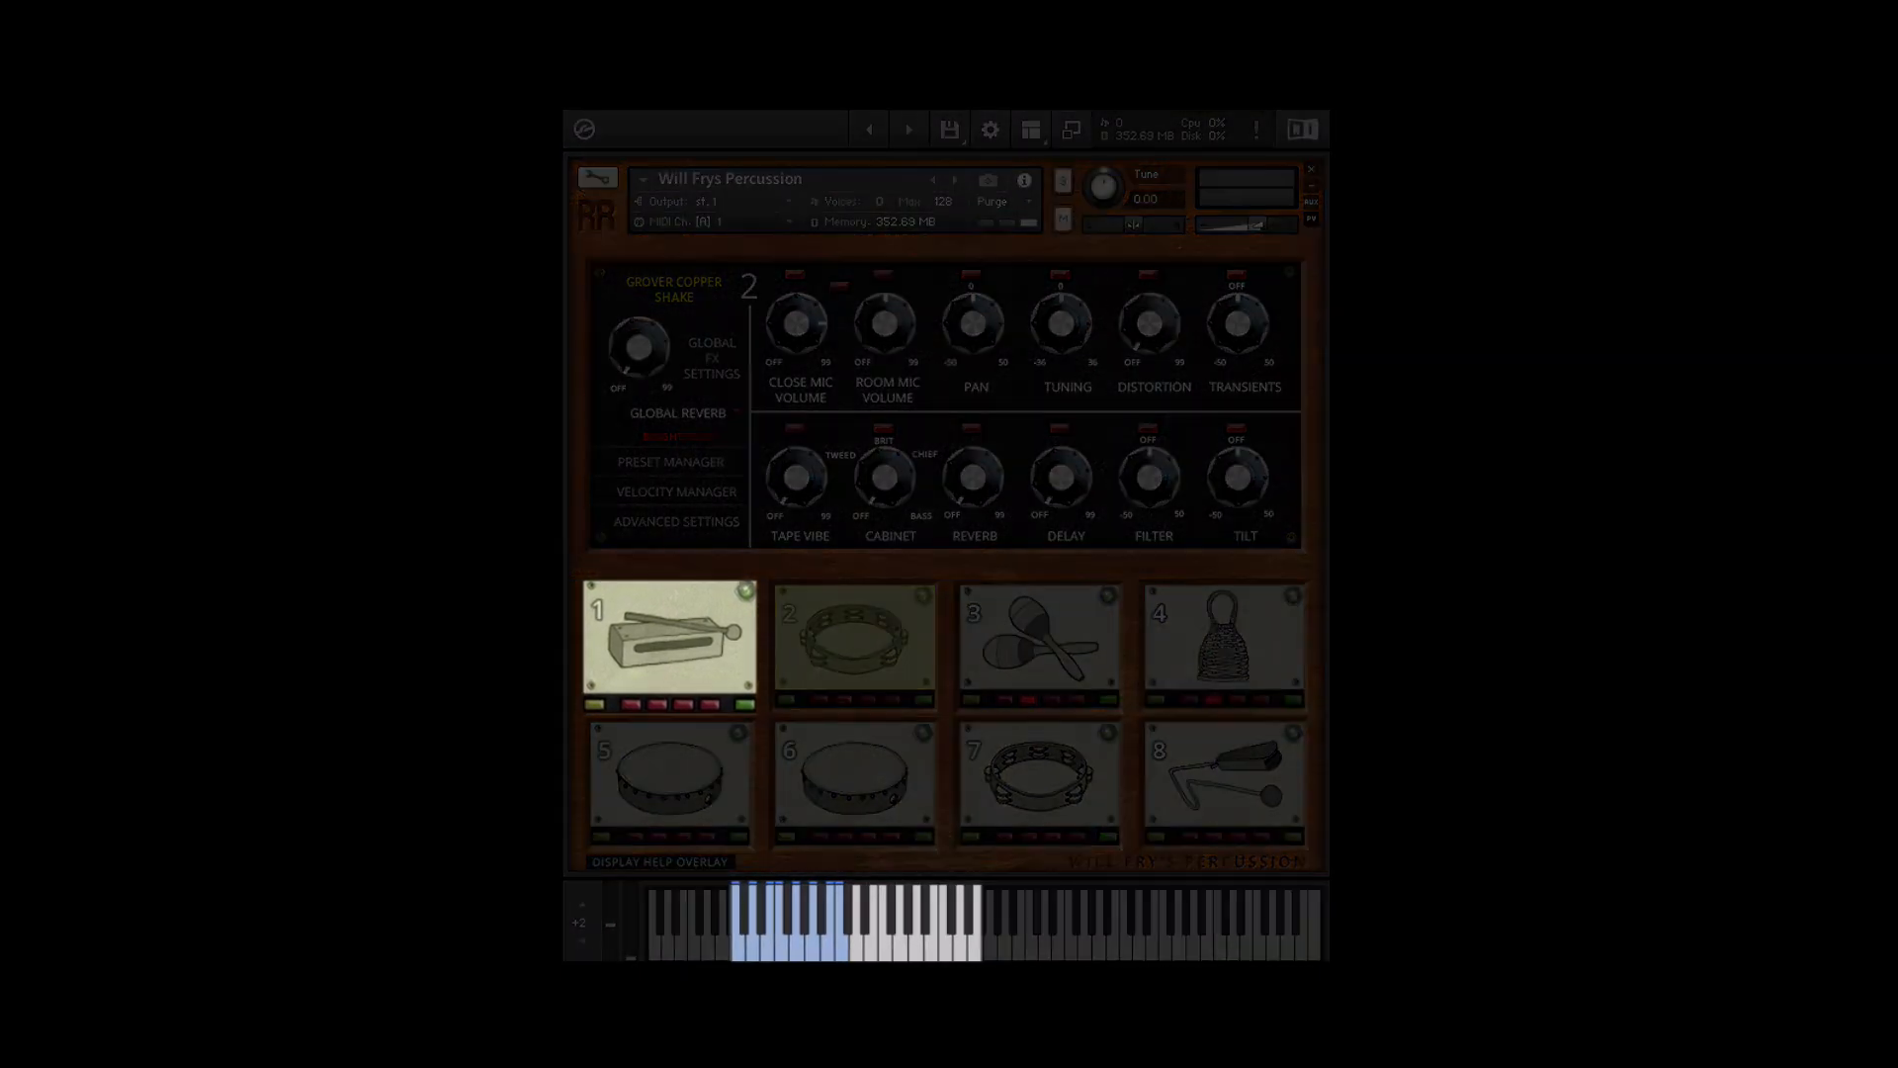
pyautogui.click(868, 936)
pyautogui.click(745, 704)
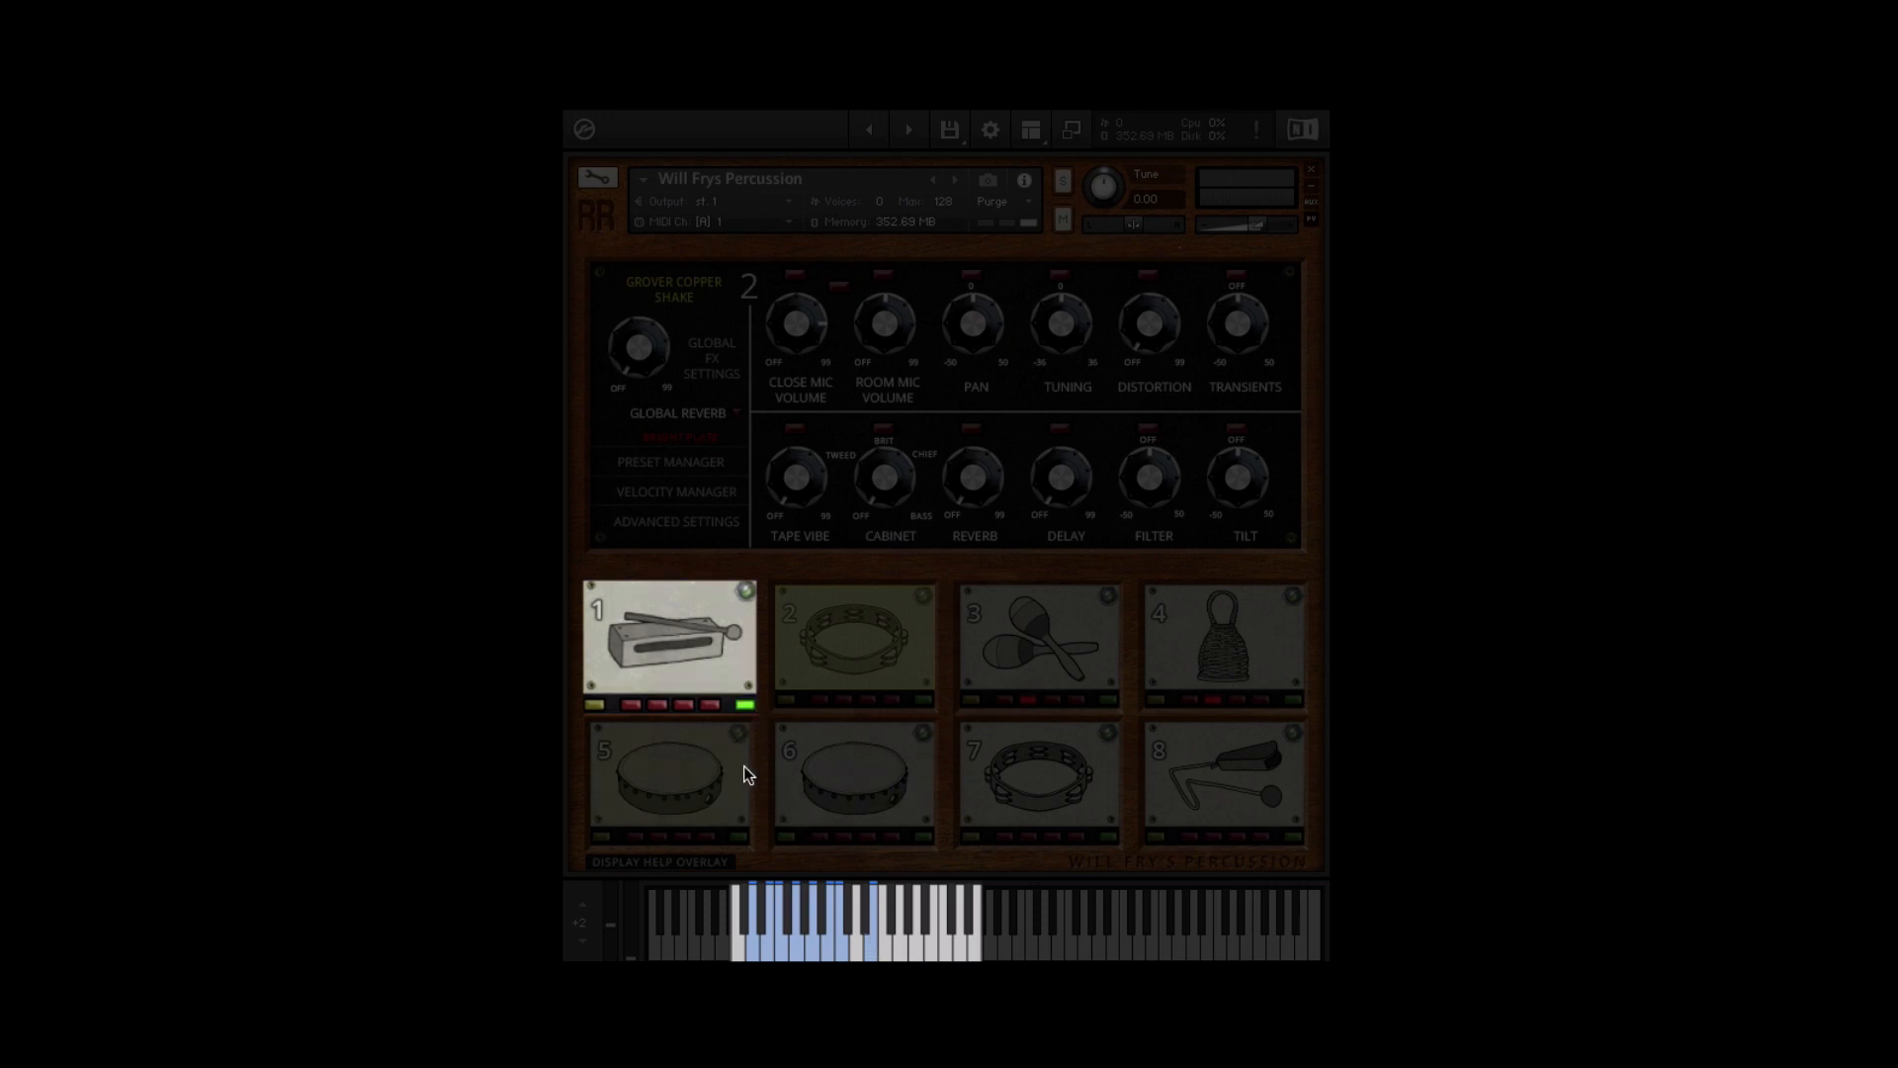
pyautogui.click(742, 954)
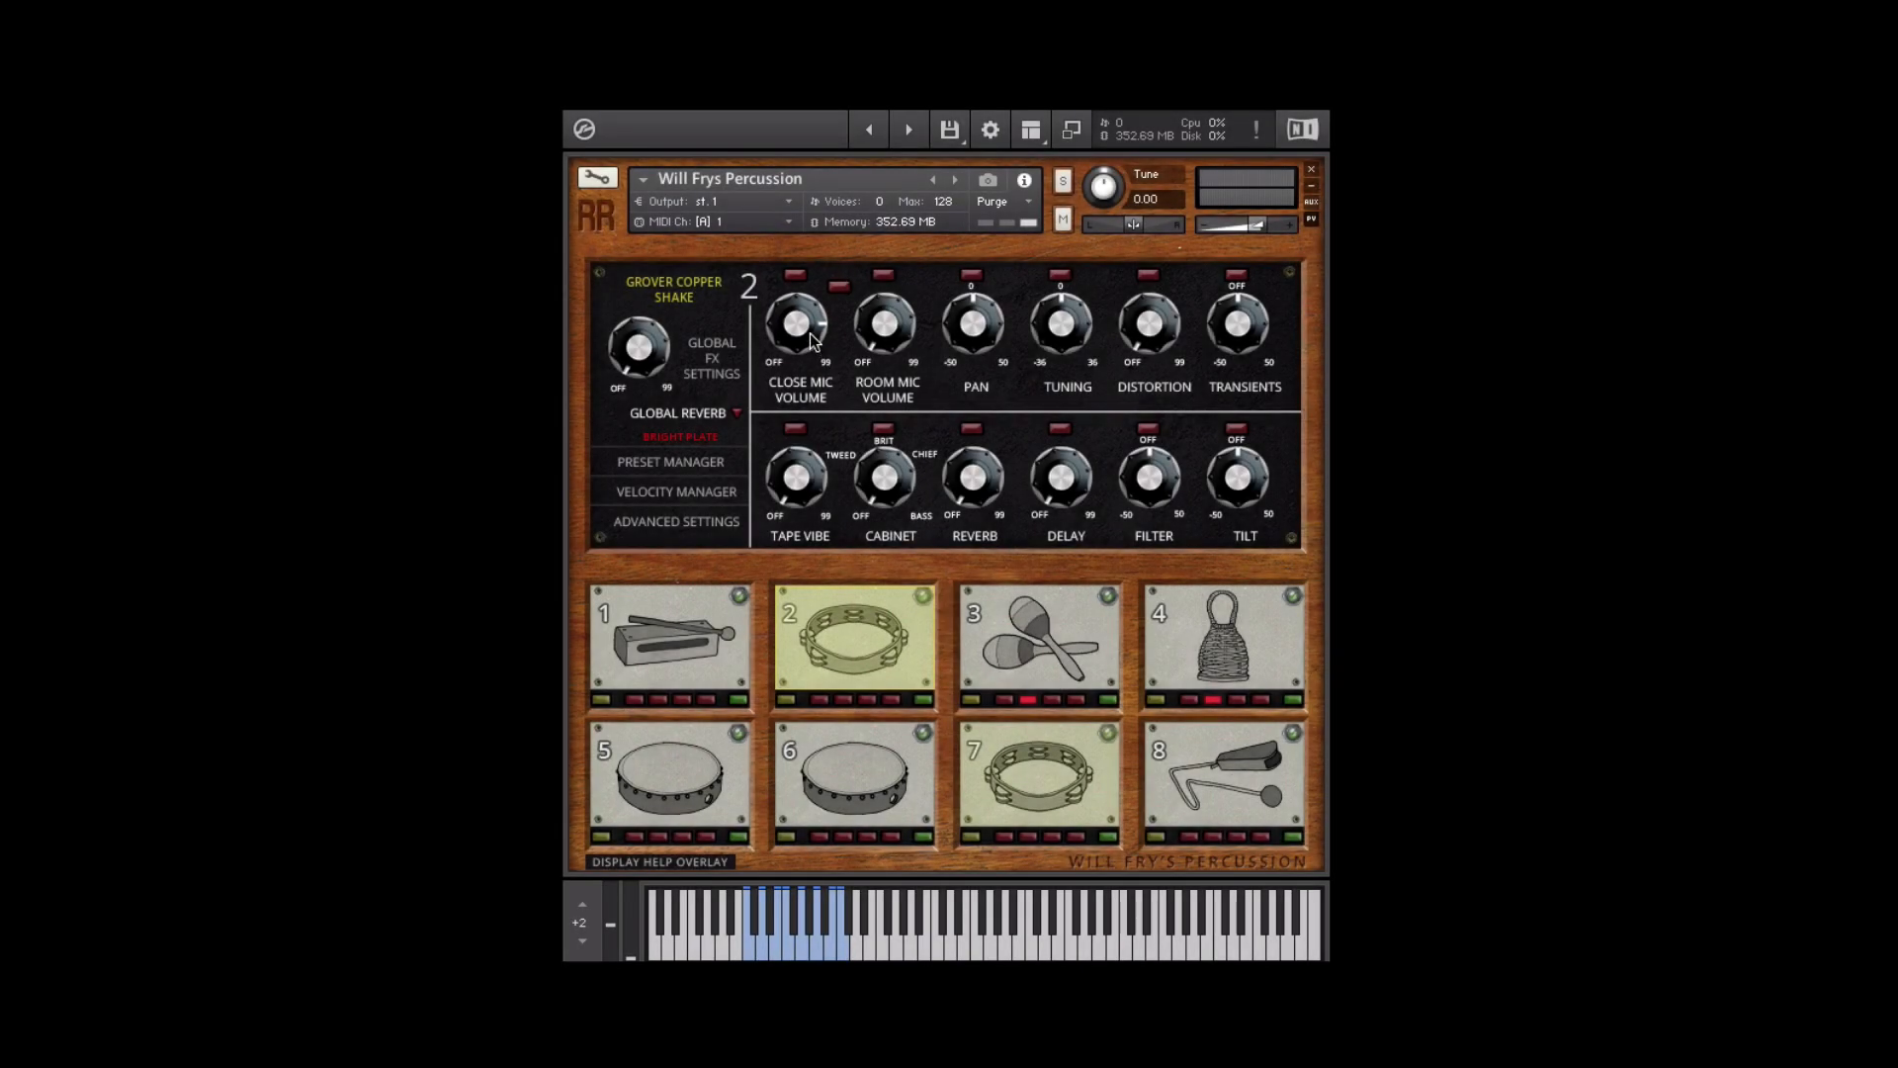
# Try different close mic and room mic volume balances for slot 2, and vary its pan.
pyautogui.moveTo(811, 334)
pyautogui.mouseDown()
pyautogui.moveTo(782, 398)
pyautogui.moveTo(781, 344)
pyautogui.mouseUp()
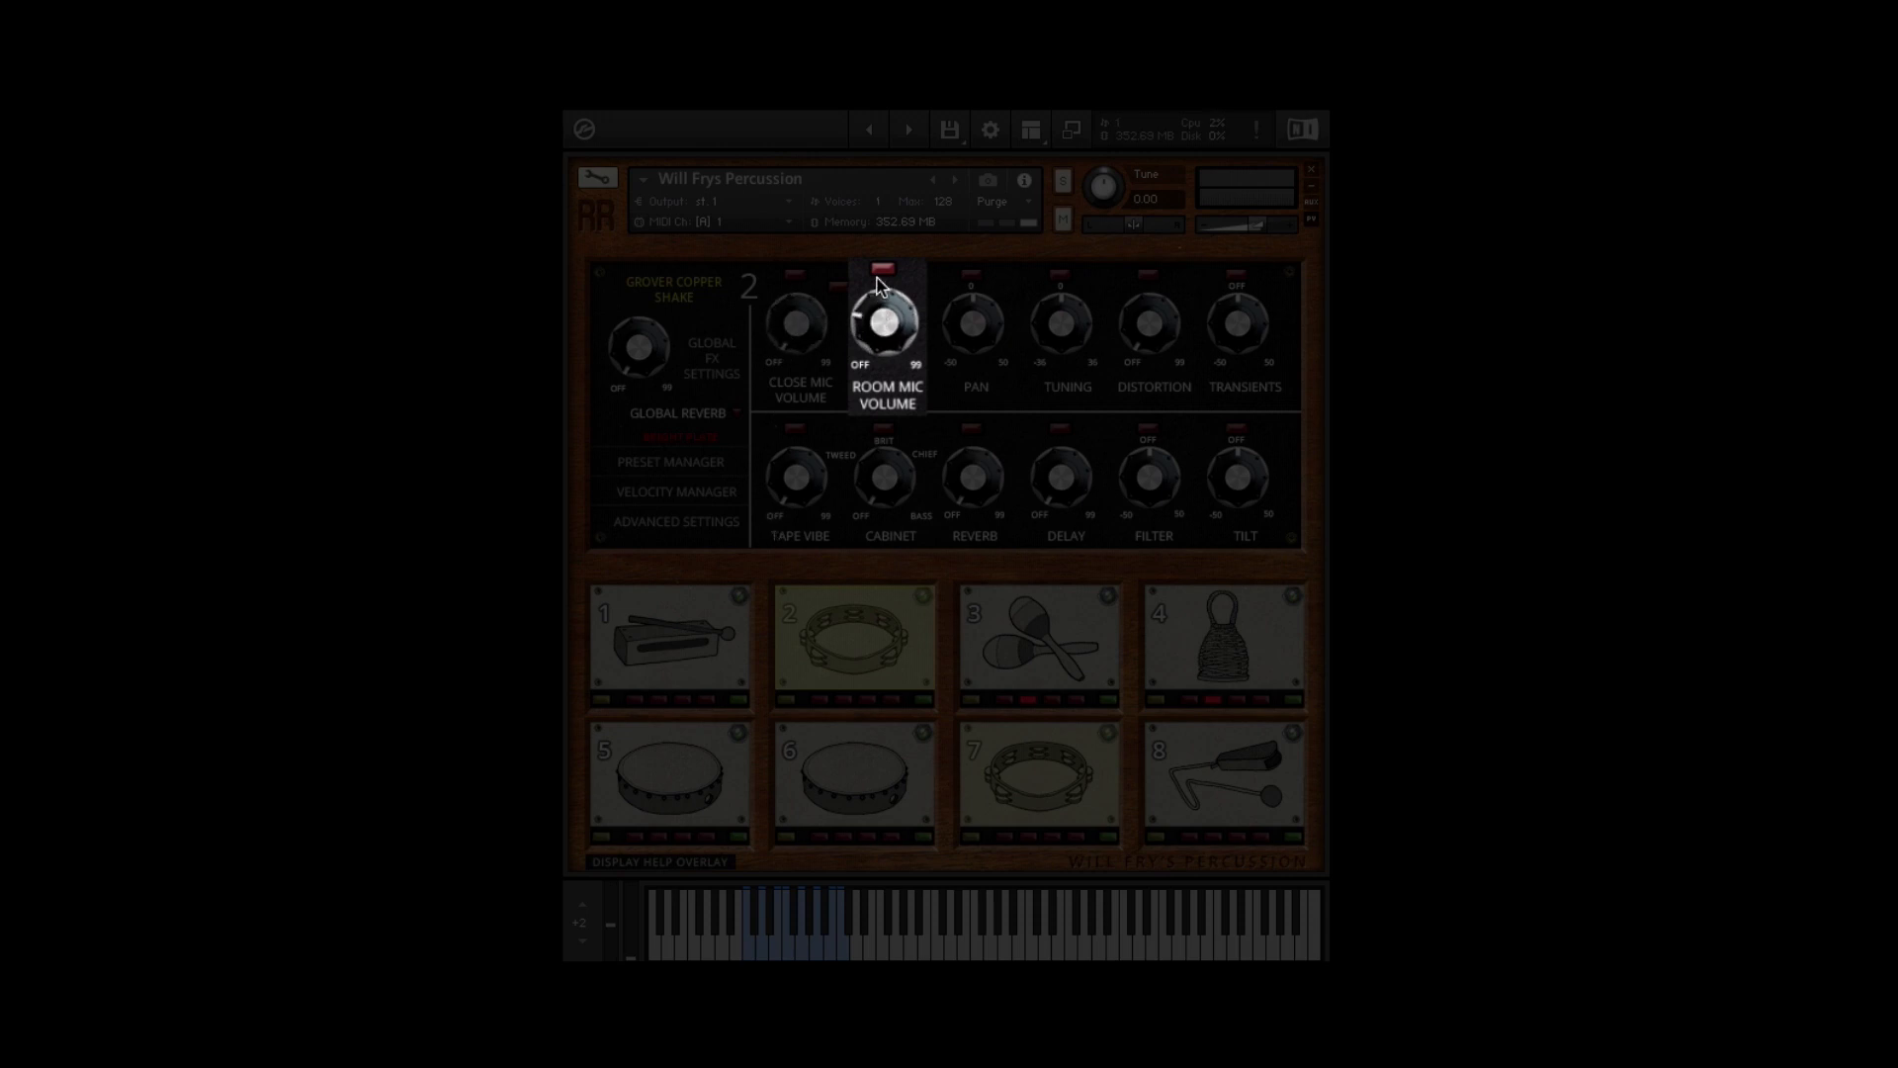
pyautogui.moveTo(883, 321); pyautogui.dragTo(882, 246)
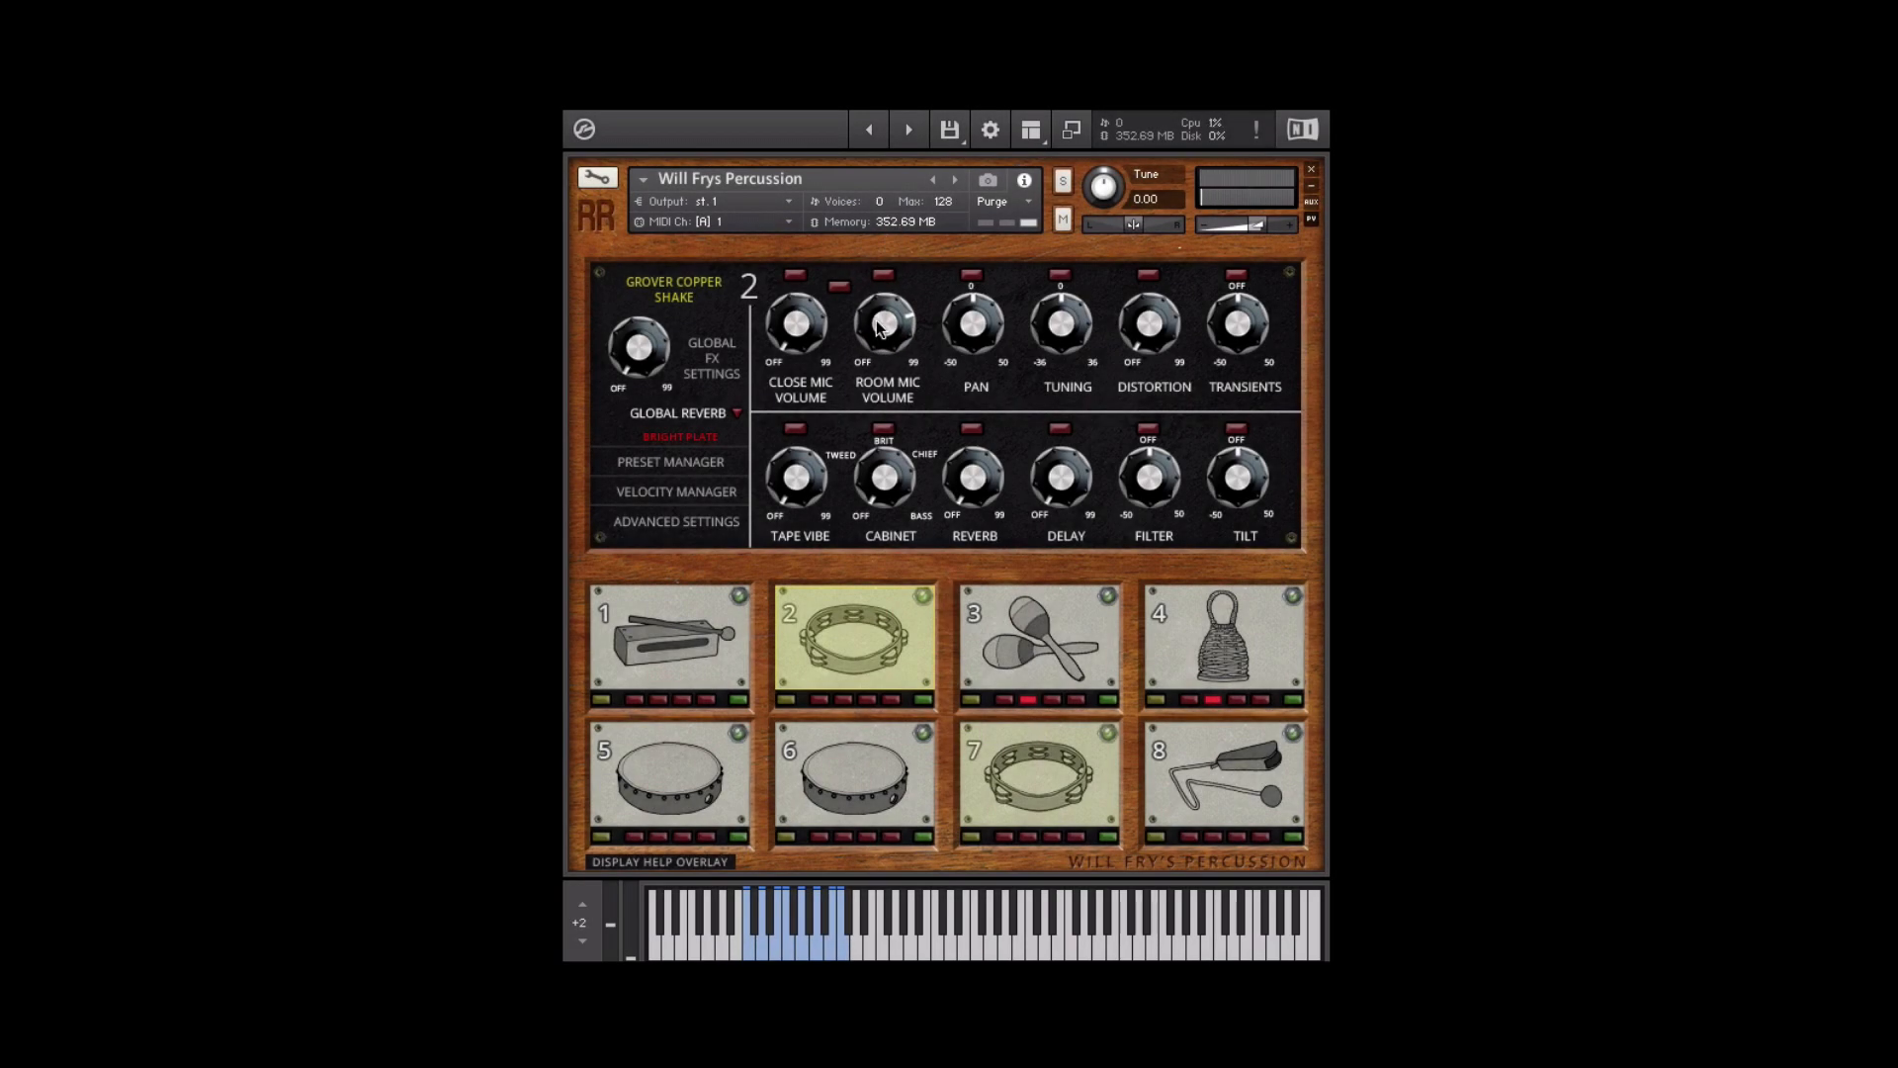
pyautogui.moveTo(798, 331); pyautogui.dragTo(816, 210)
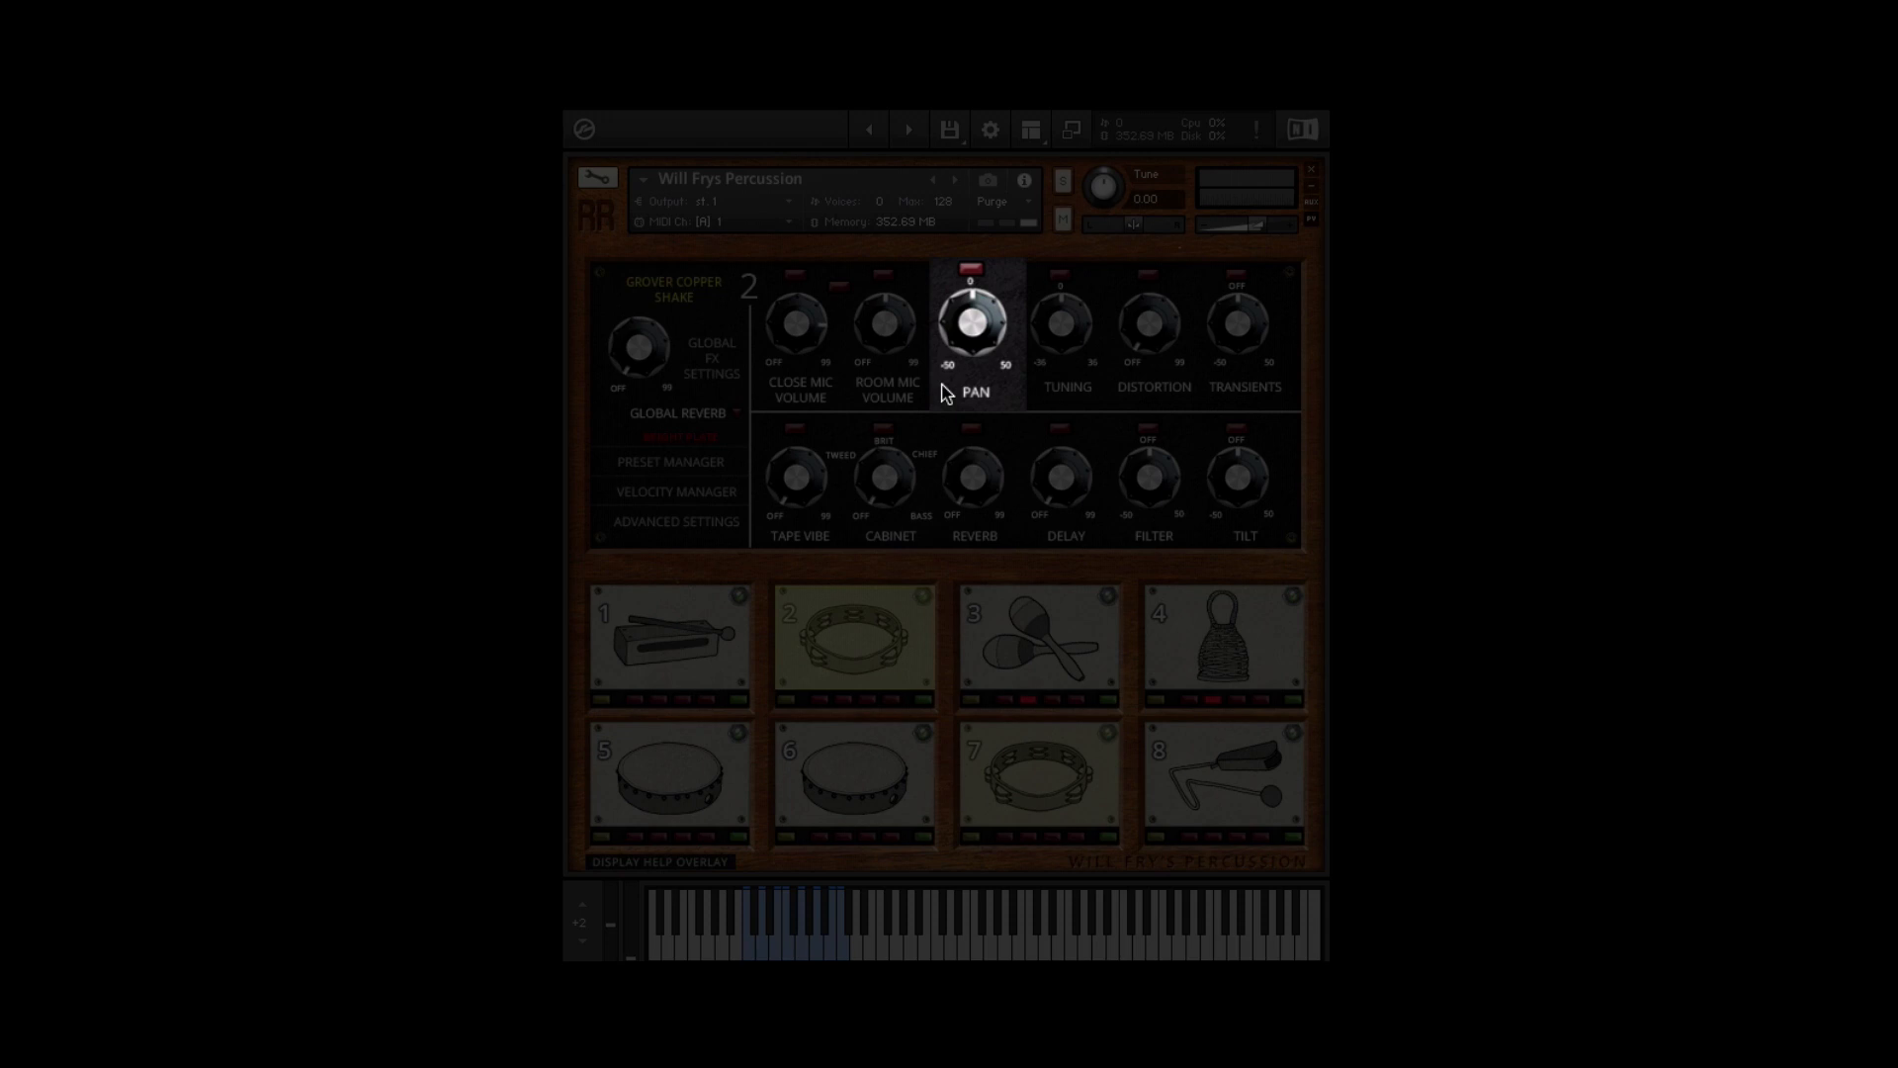
pyautogui.moveTo(979, 336); pyautogui.dragTo(979, 283)
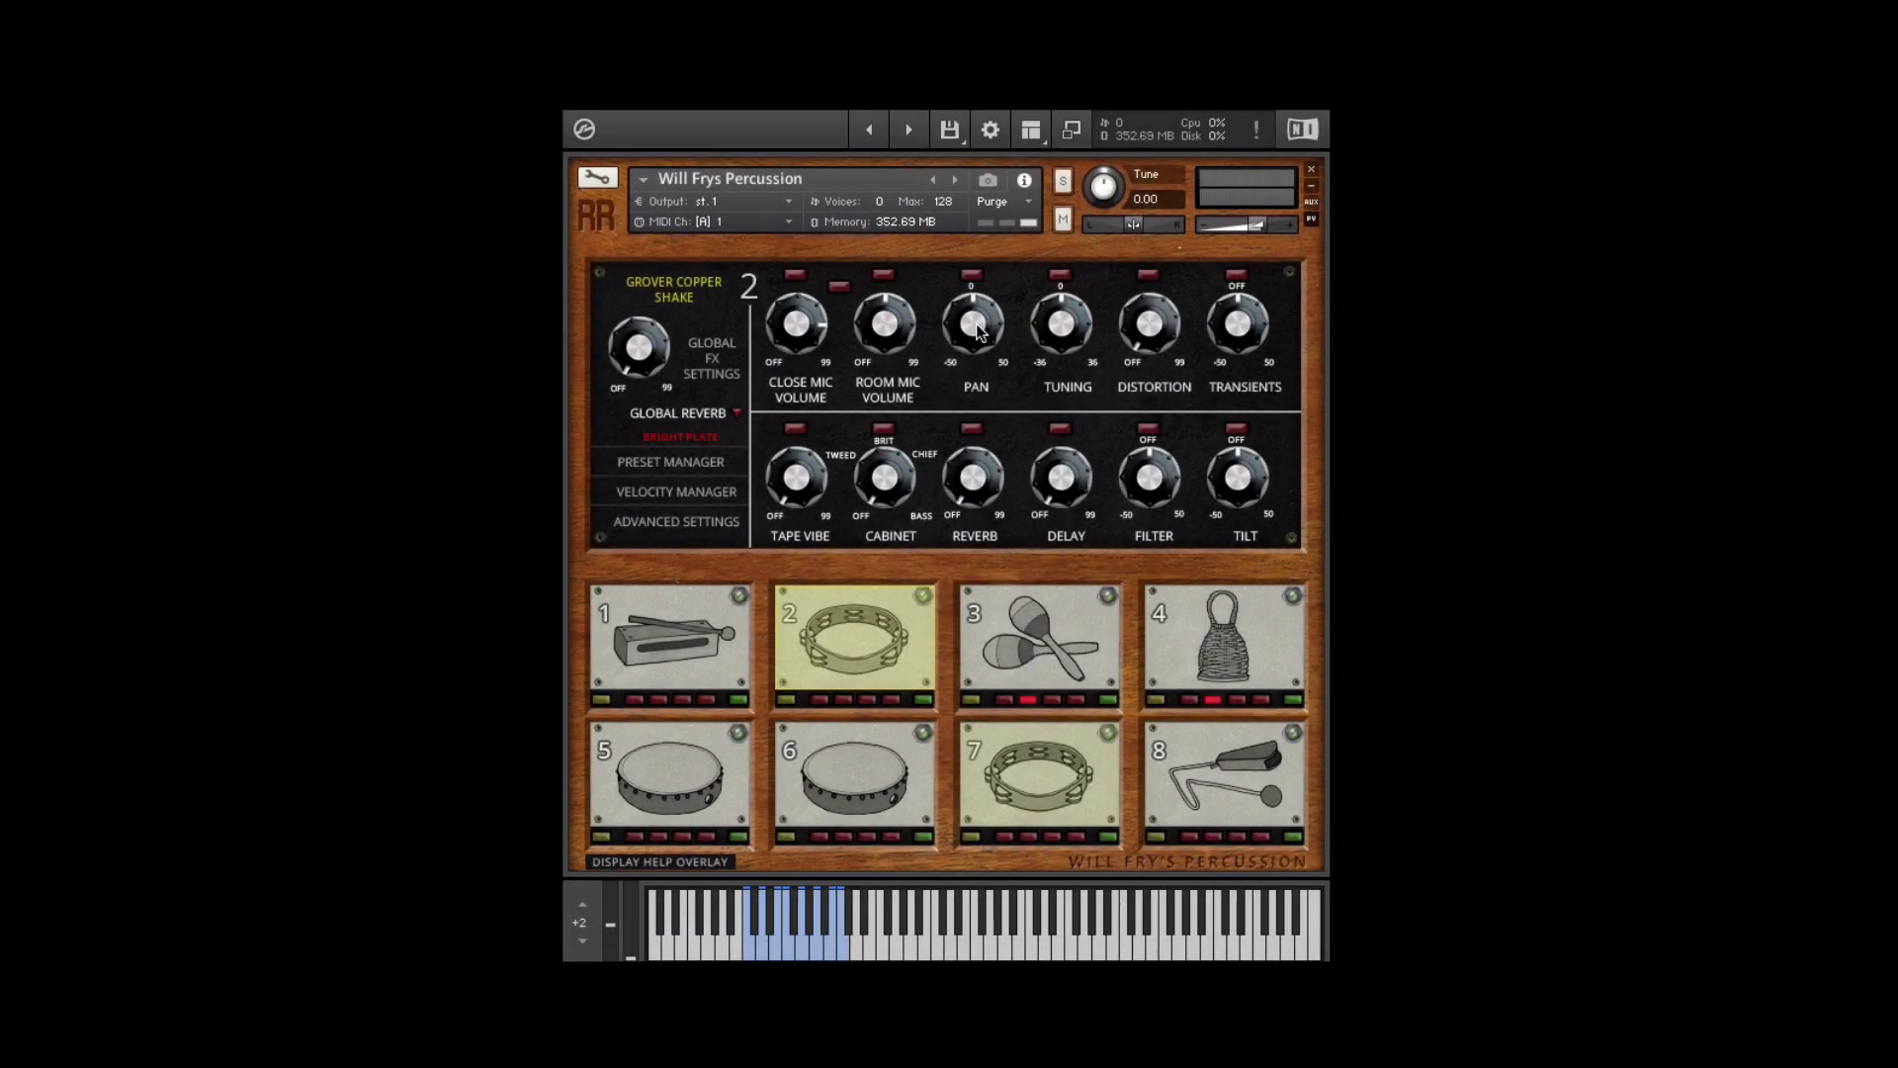
# Tune slot 5's Surdo 1 Mallet well down, and reset its tuning to the default.
pyautogui.click(656, 767)
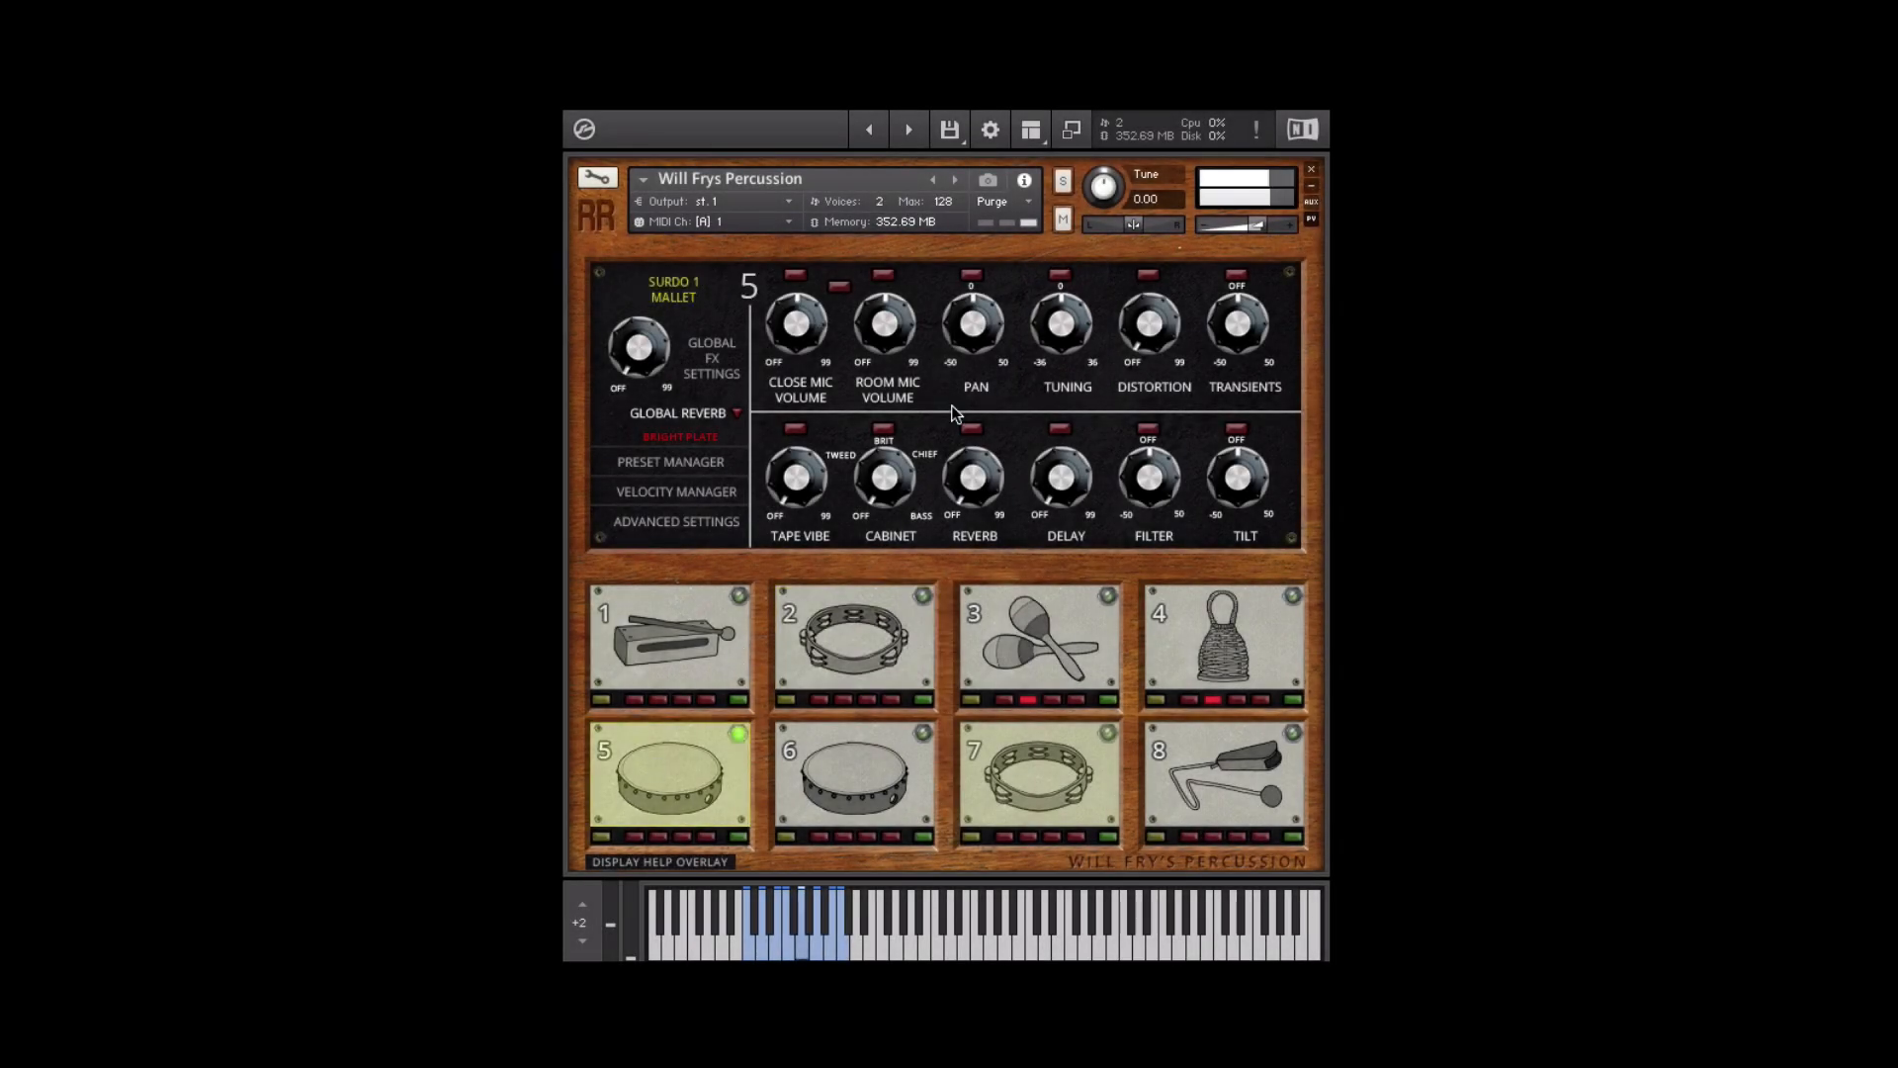
pyautogui.moveTo(1052, 341); pyautogui.dragTo(1017, 412)
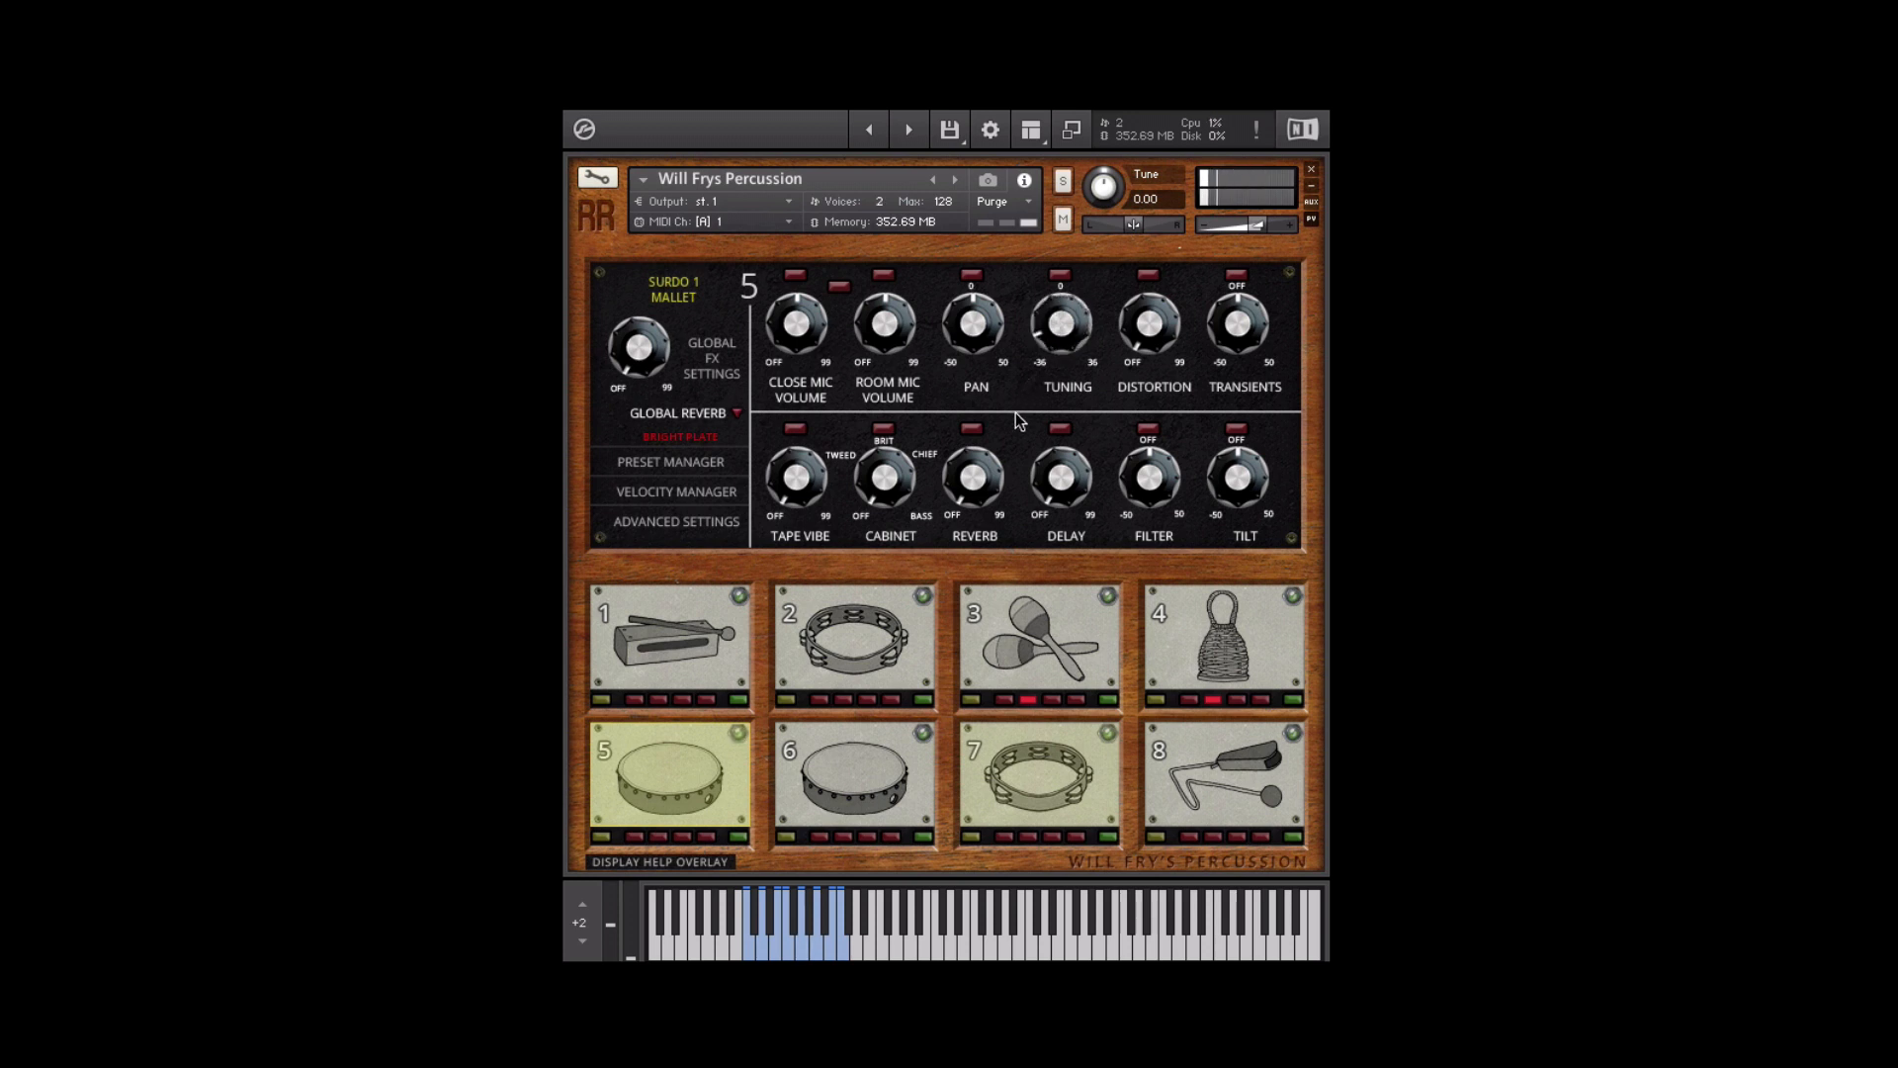
pyautogui.keyDown('super'); pyautogui.click(1059, 330); pyautogui.keyUp('super')
# Raise the Tape Vibe amount for slot 2's Grover Copper Shake and slot 6's Caixa Center.
pyautogui.click(851, 772)
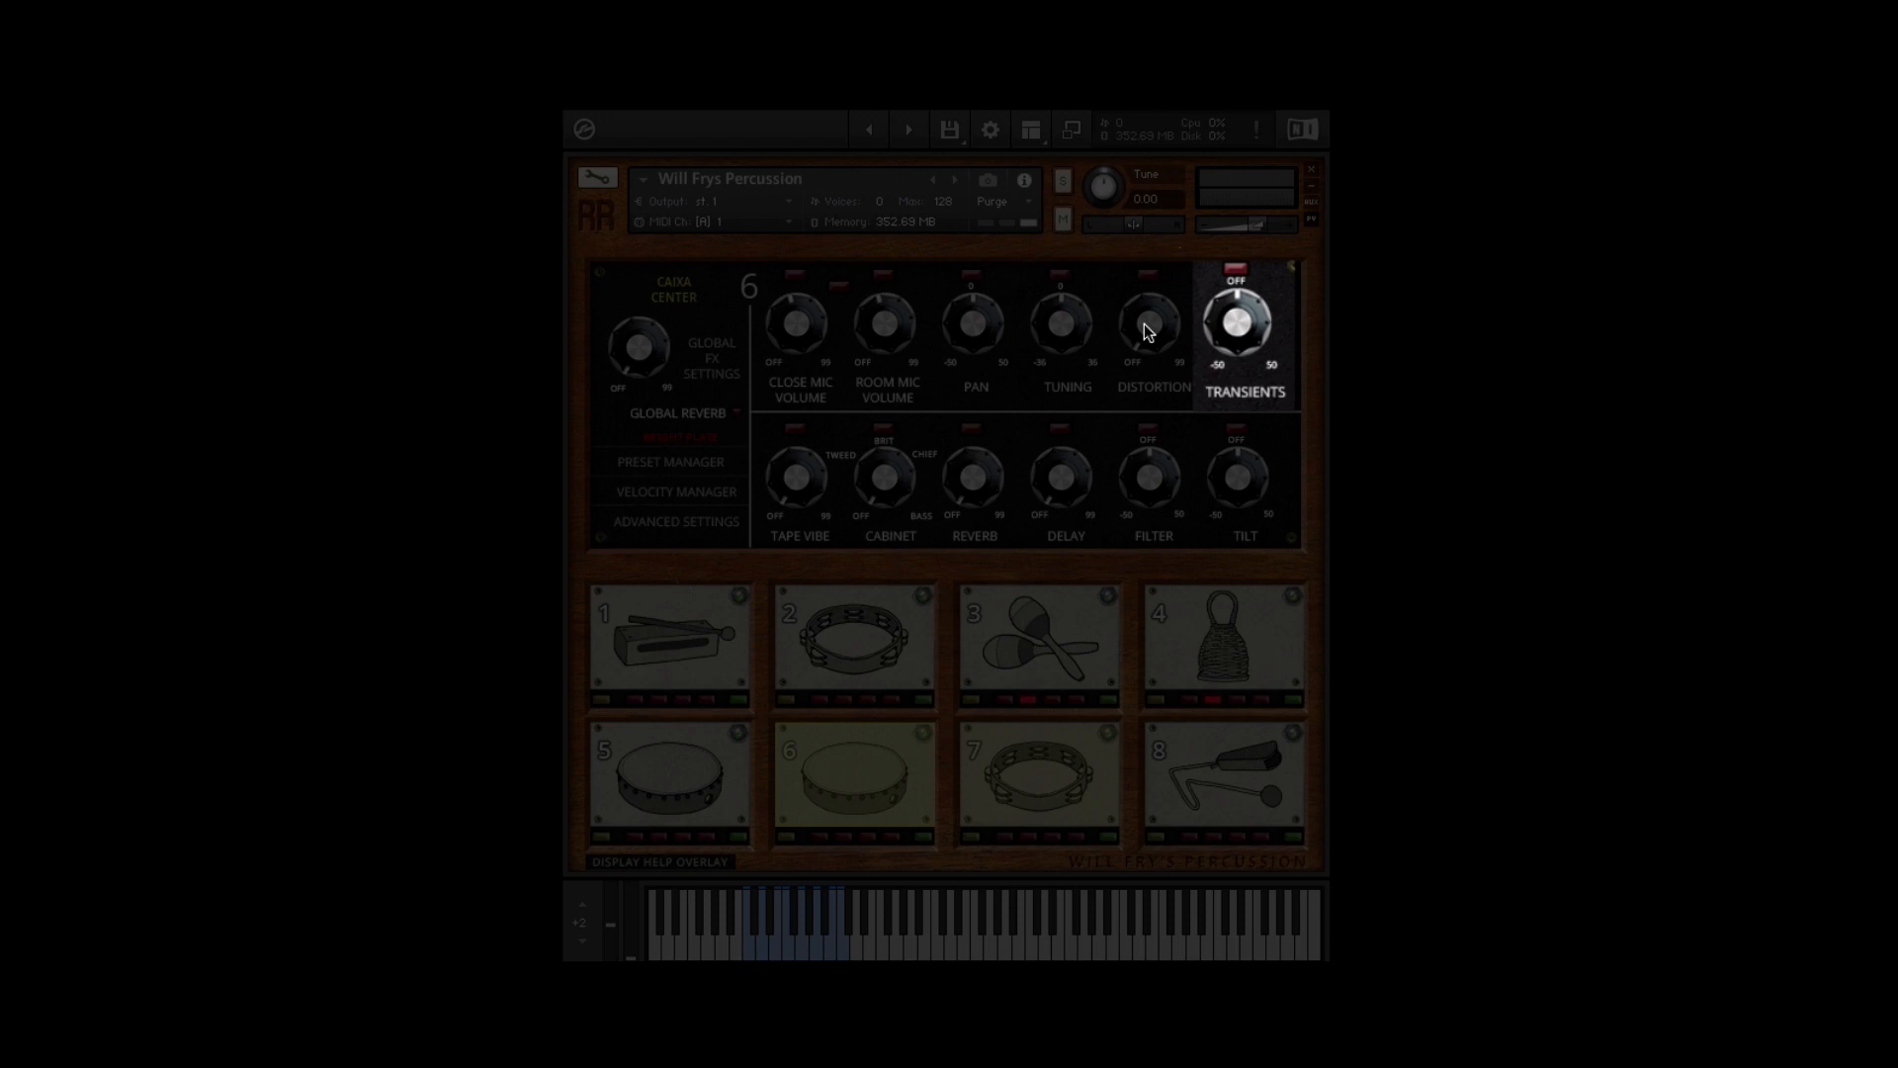
pyautogui.click(716, 631)
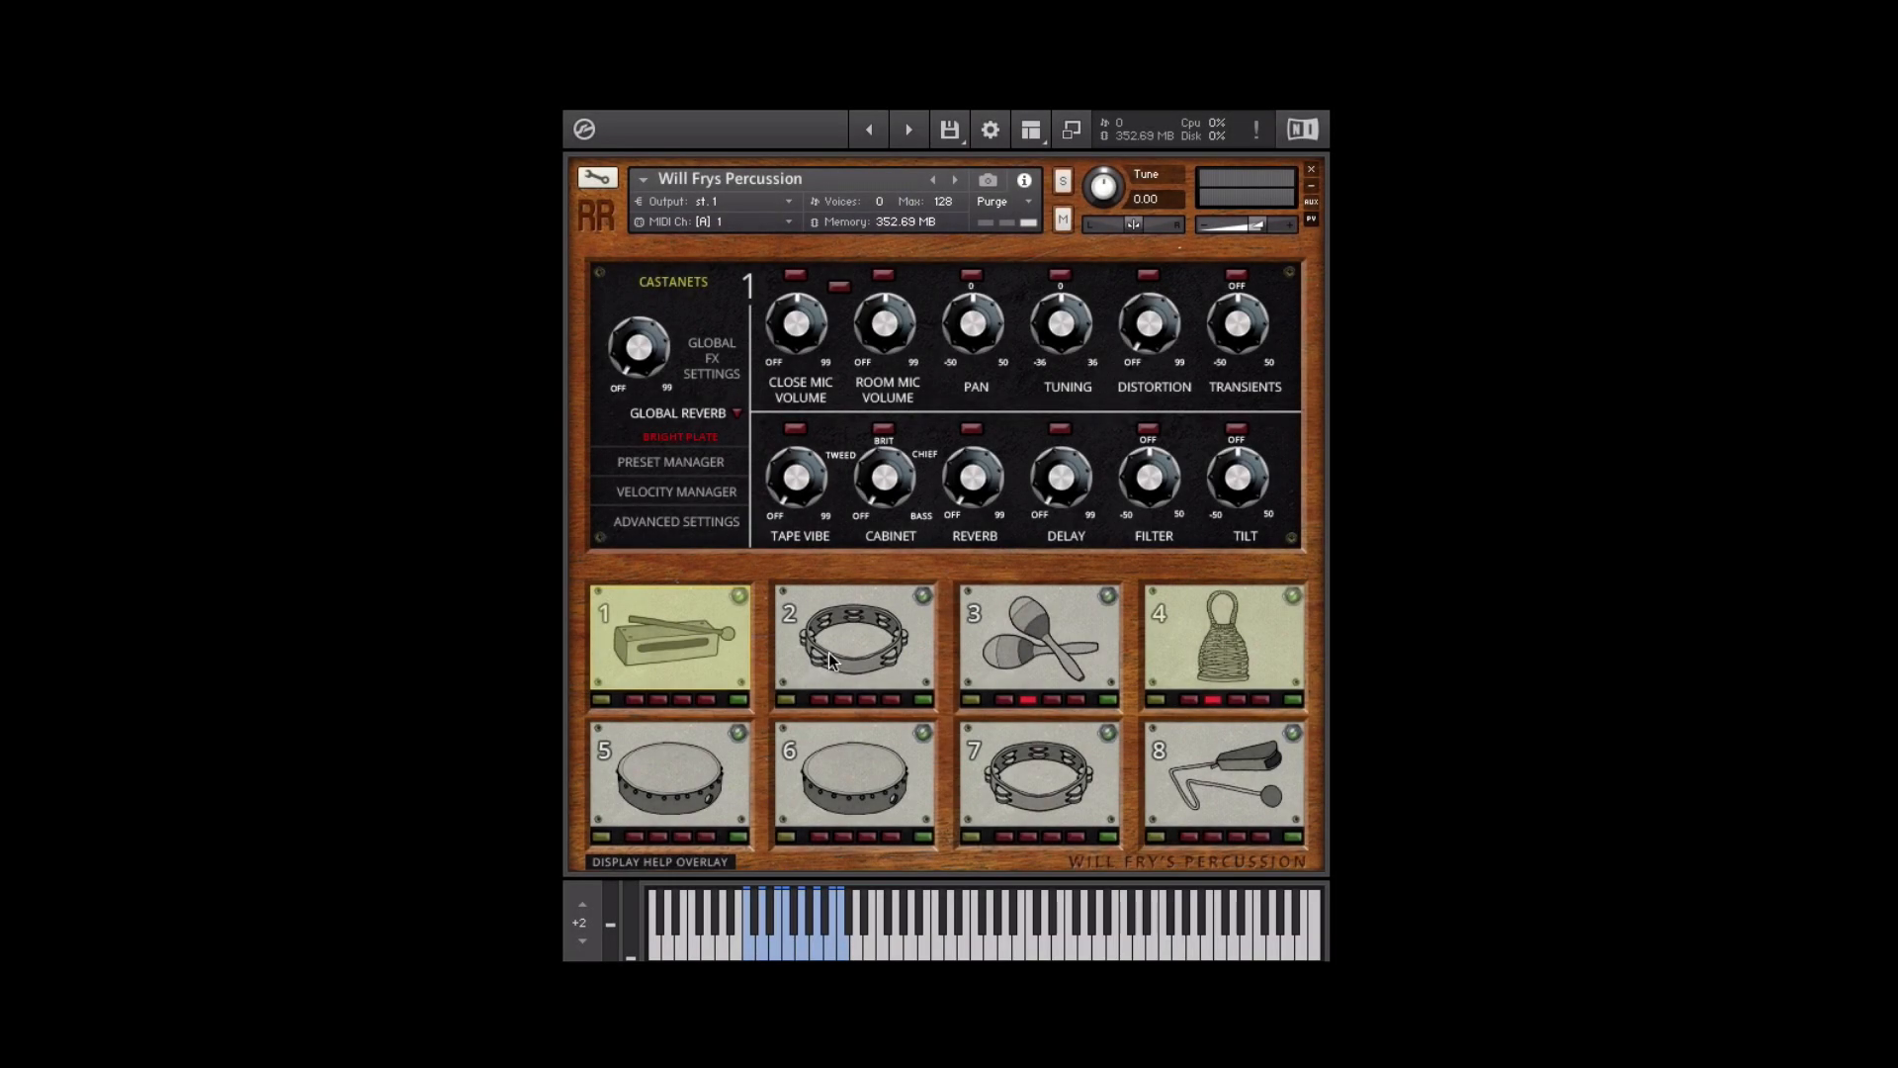
pyautogui.click(831, 660)
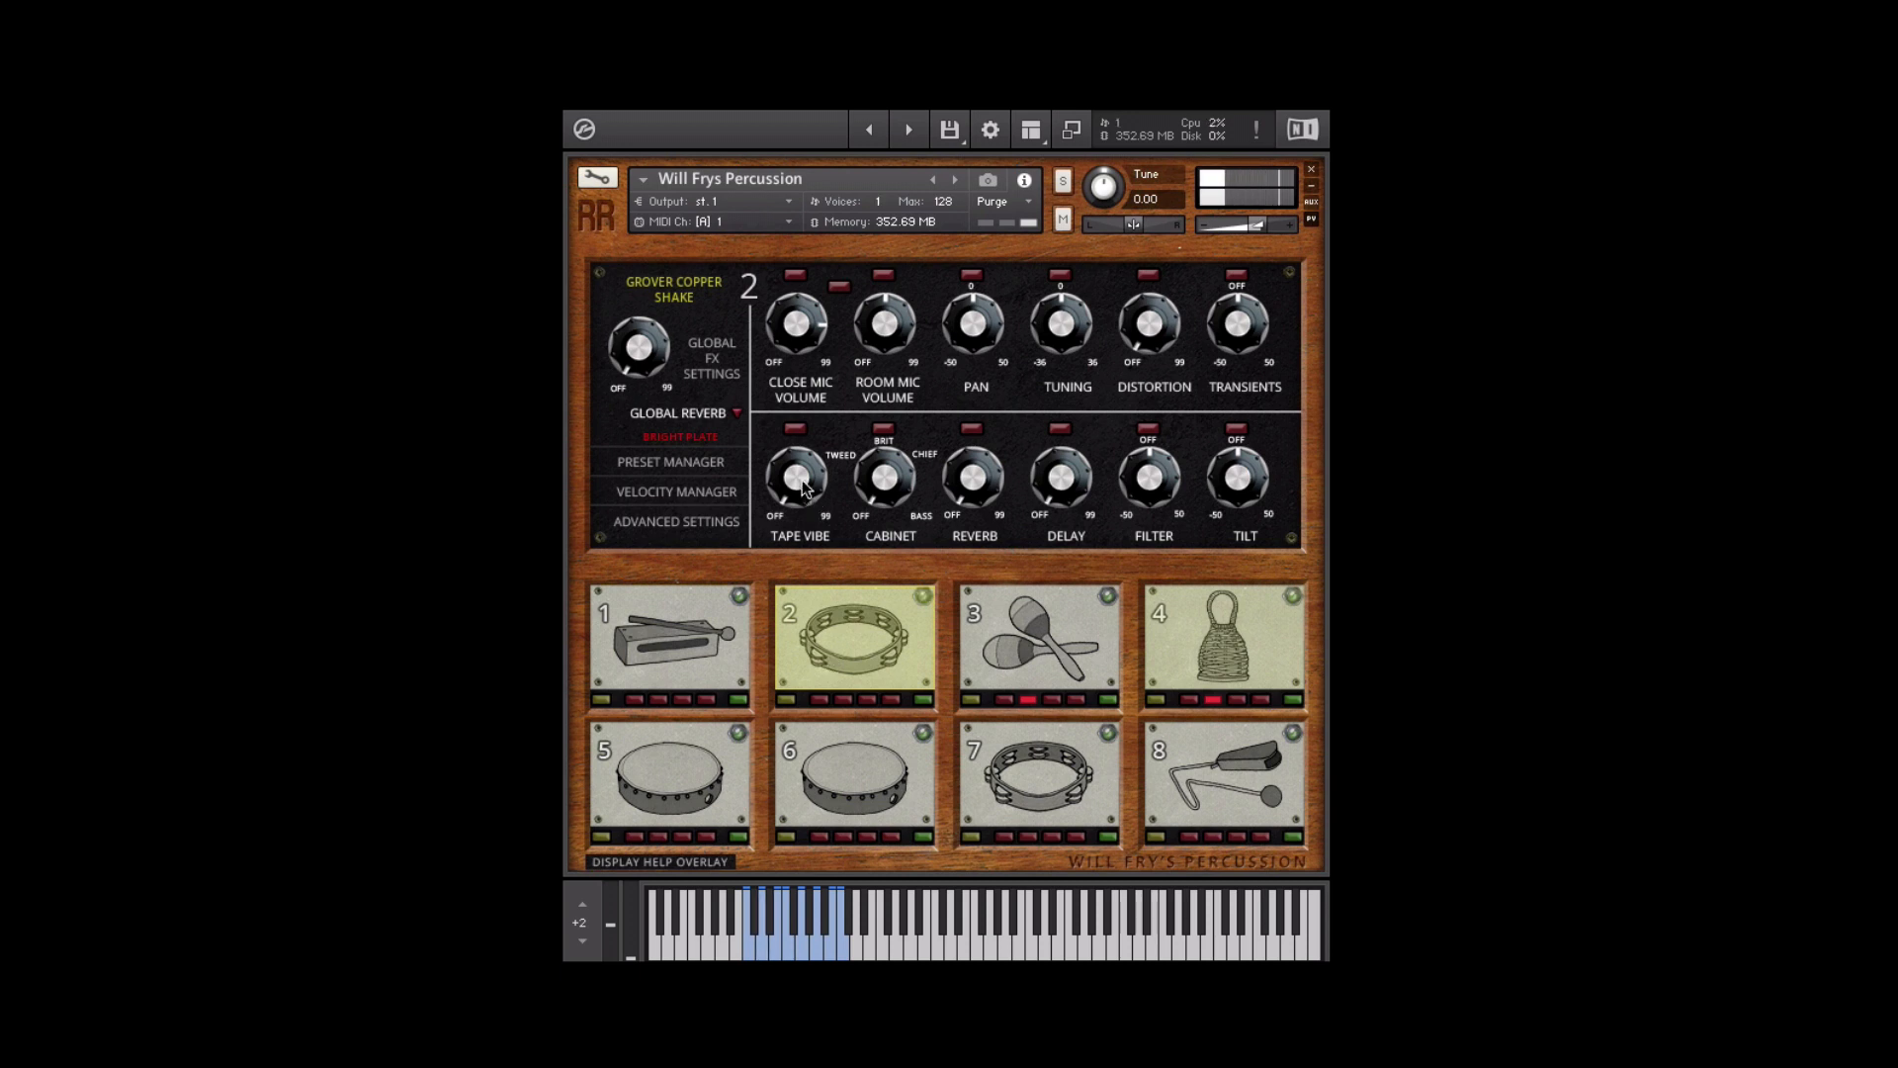
pyautogui.moveTo(803, 489); pyautogui.dragTo(817, 353)
pyautogui.click(845, 787)
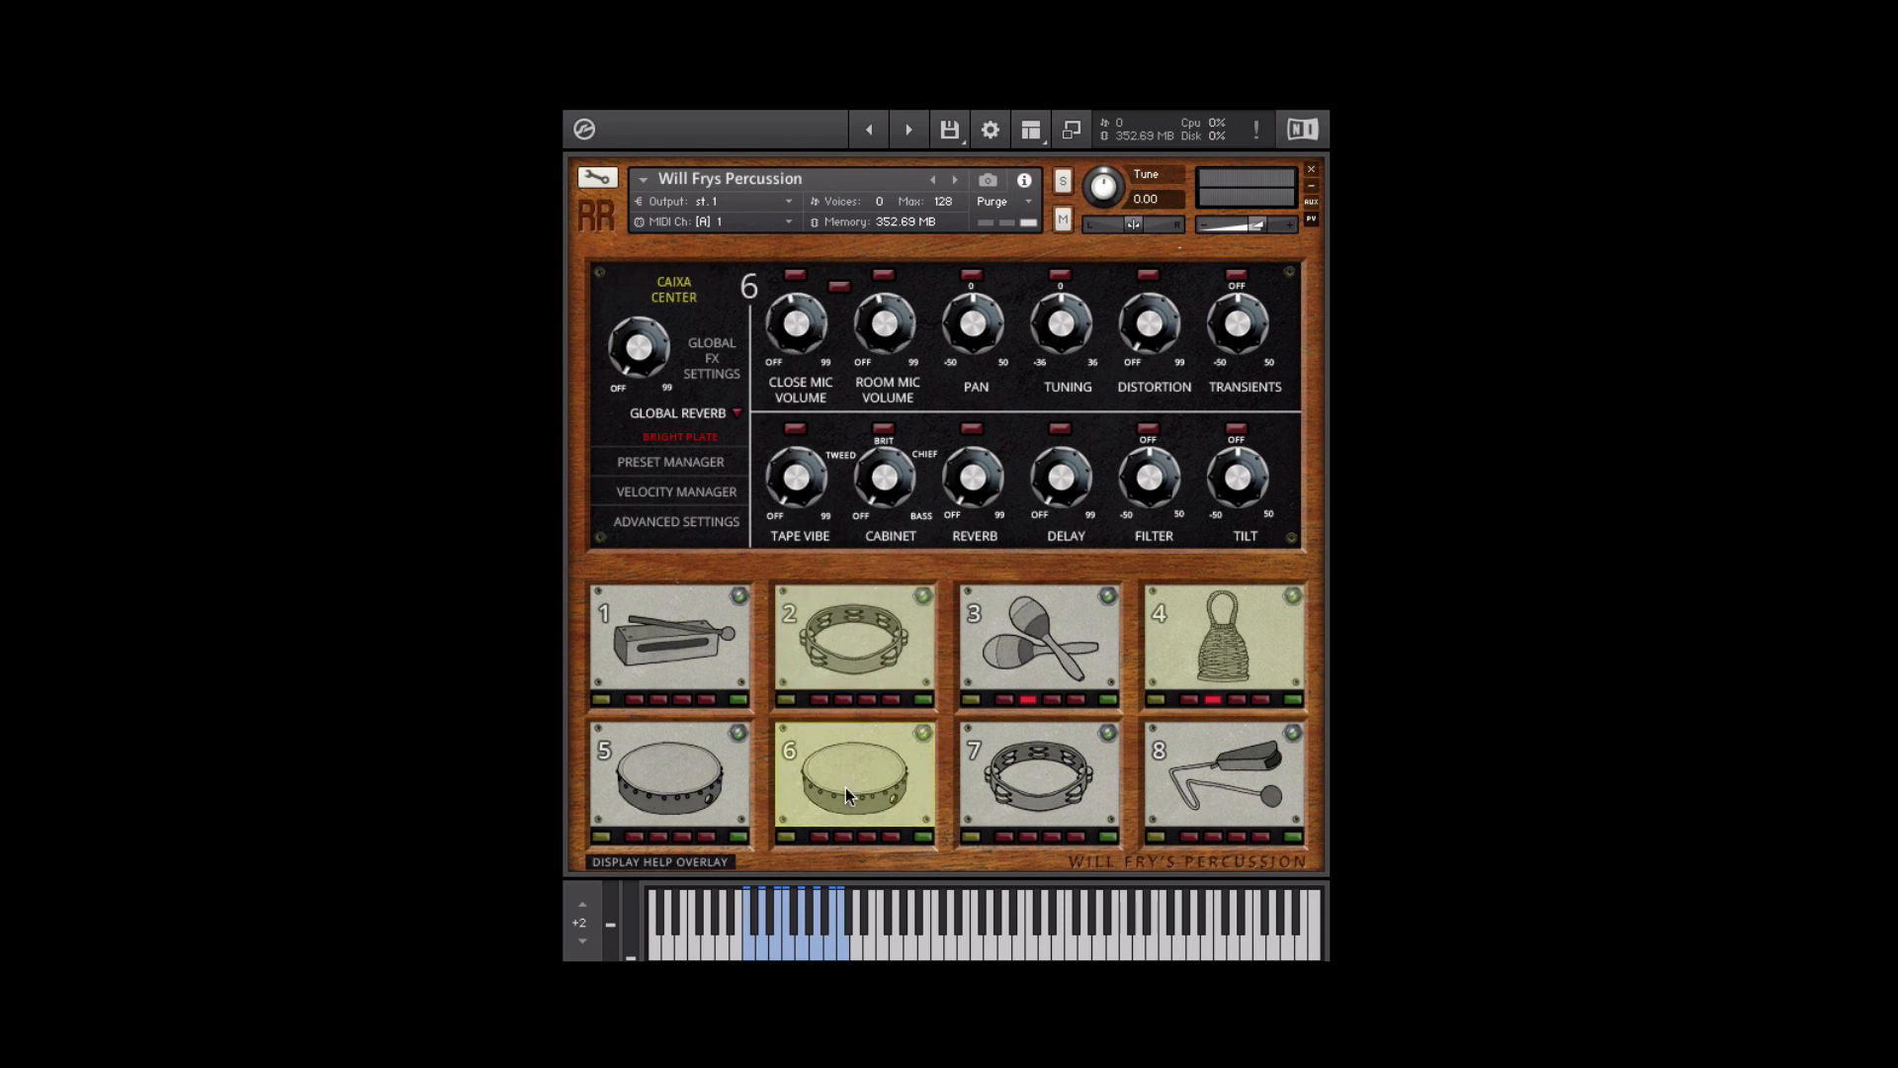
pyautogui.moveTo(800, 479); pyautogui.dragTo(809, 405)
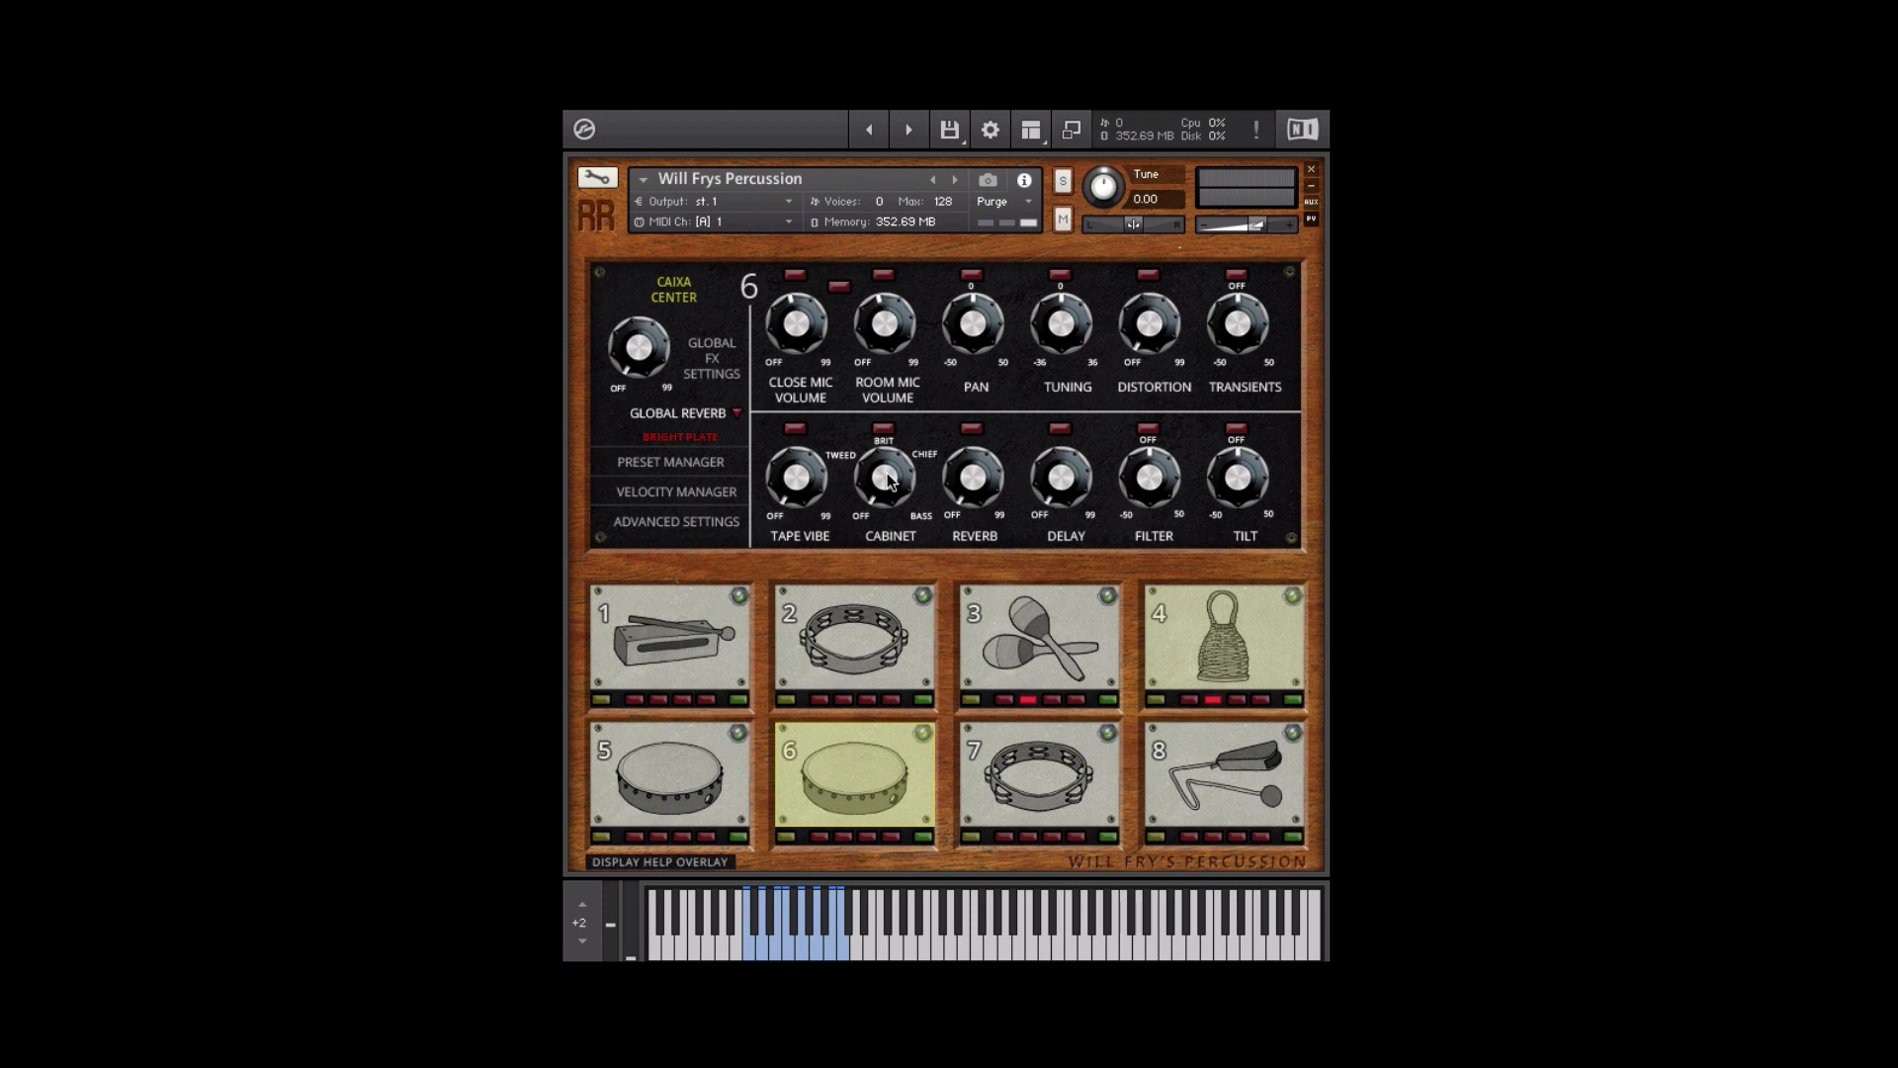
# Raise the reverb on slot 1's Castanets, reset it to its default, and raise the slot's delay amount.
pyautogui.click(666, 621)
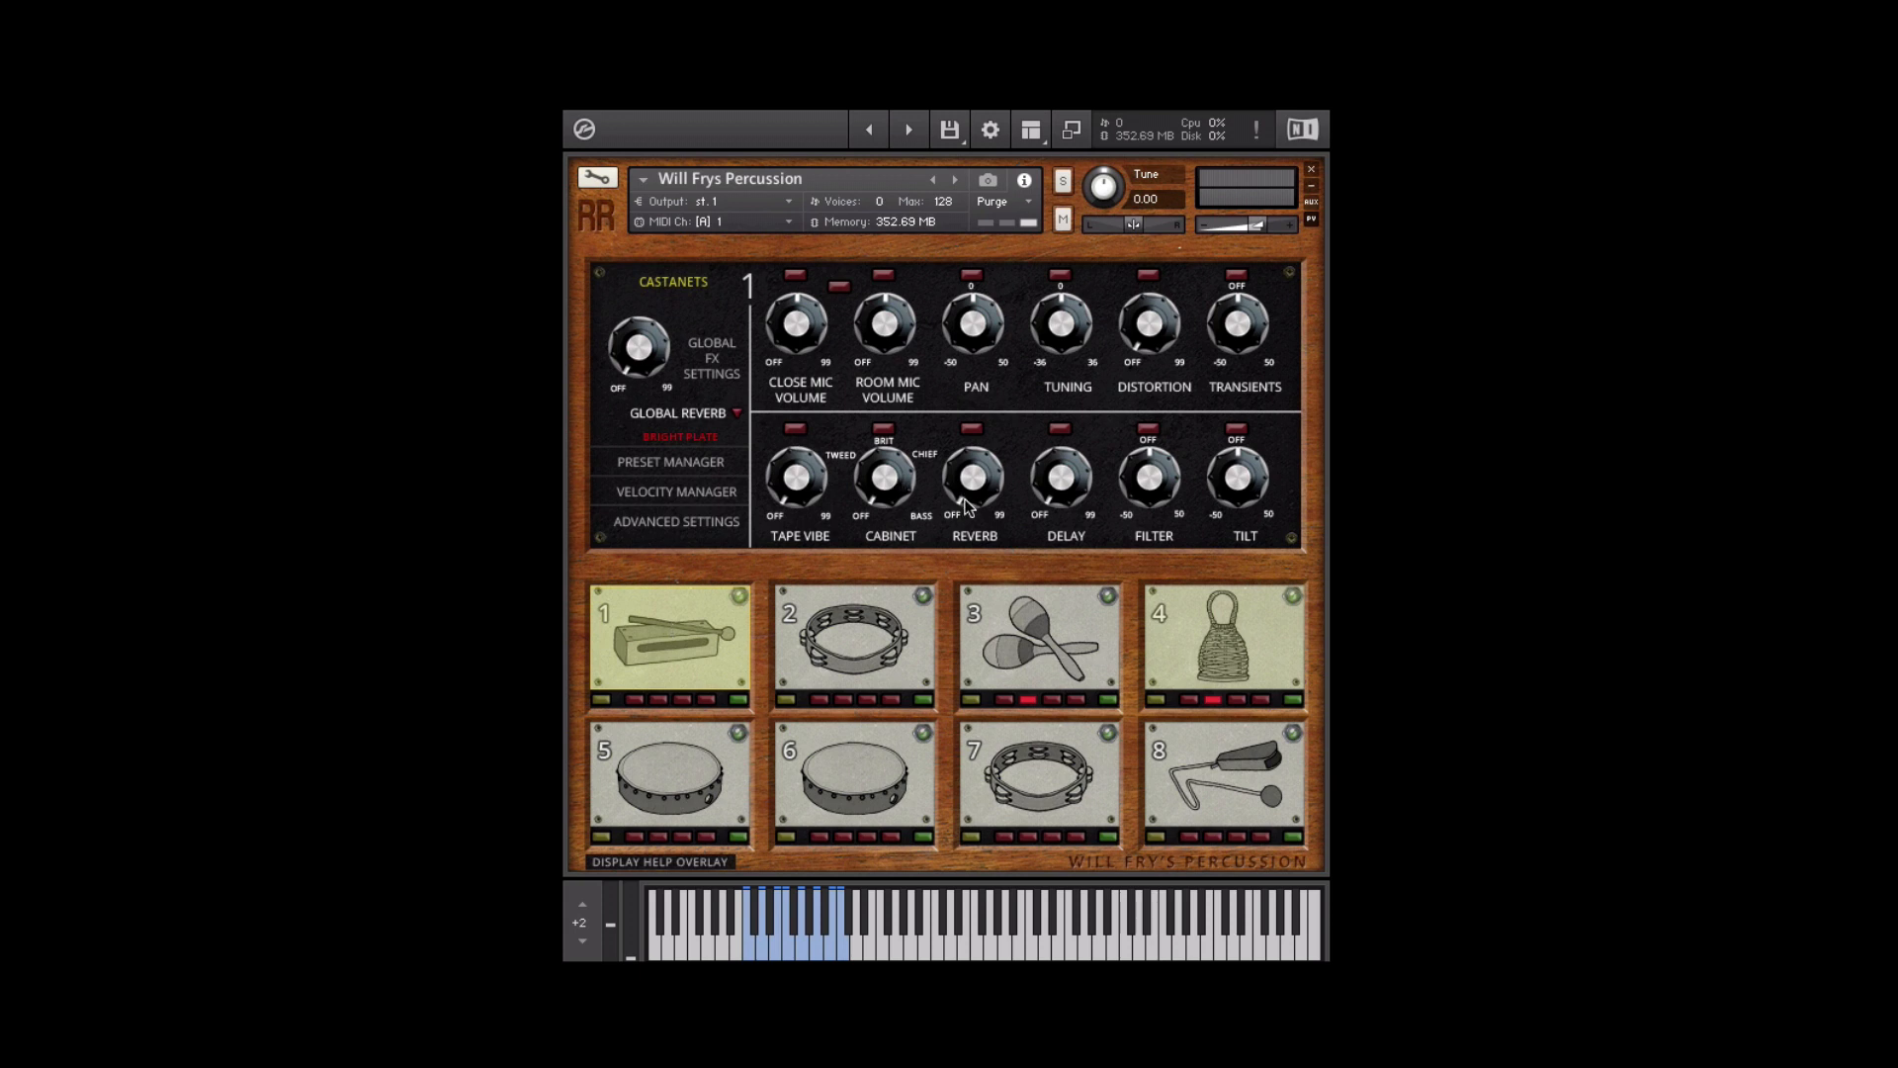
pyautogui.moveTo(978, 457); pyautogui.dragTo(979, 441)
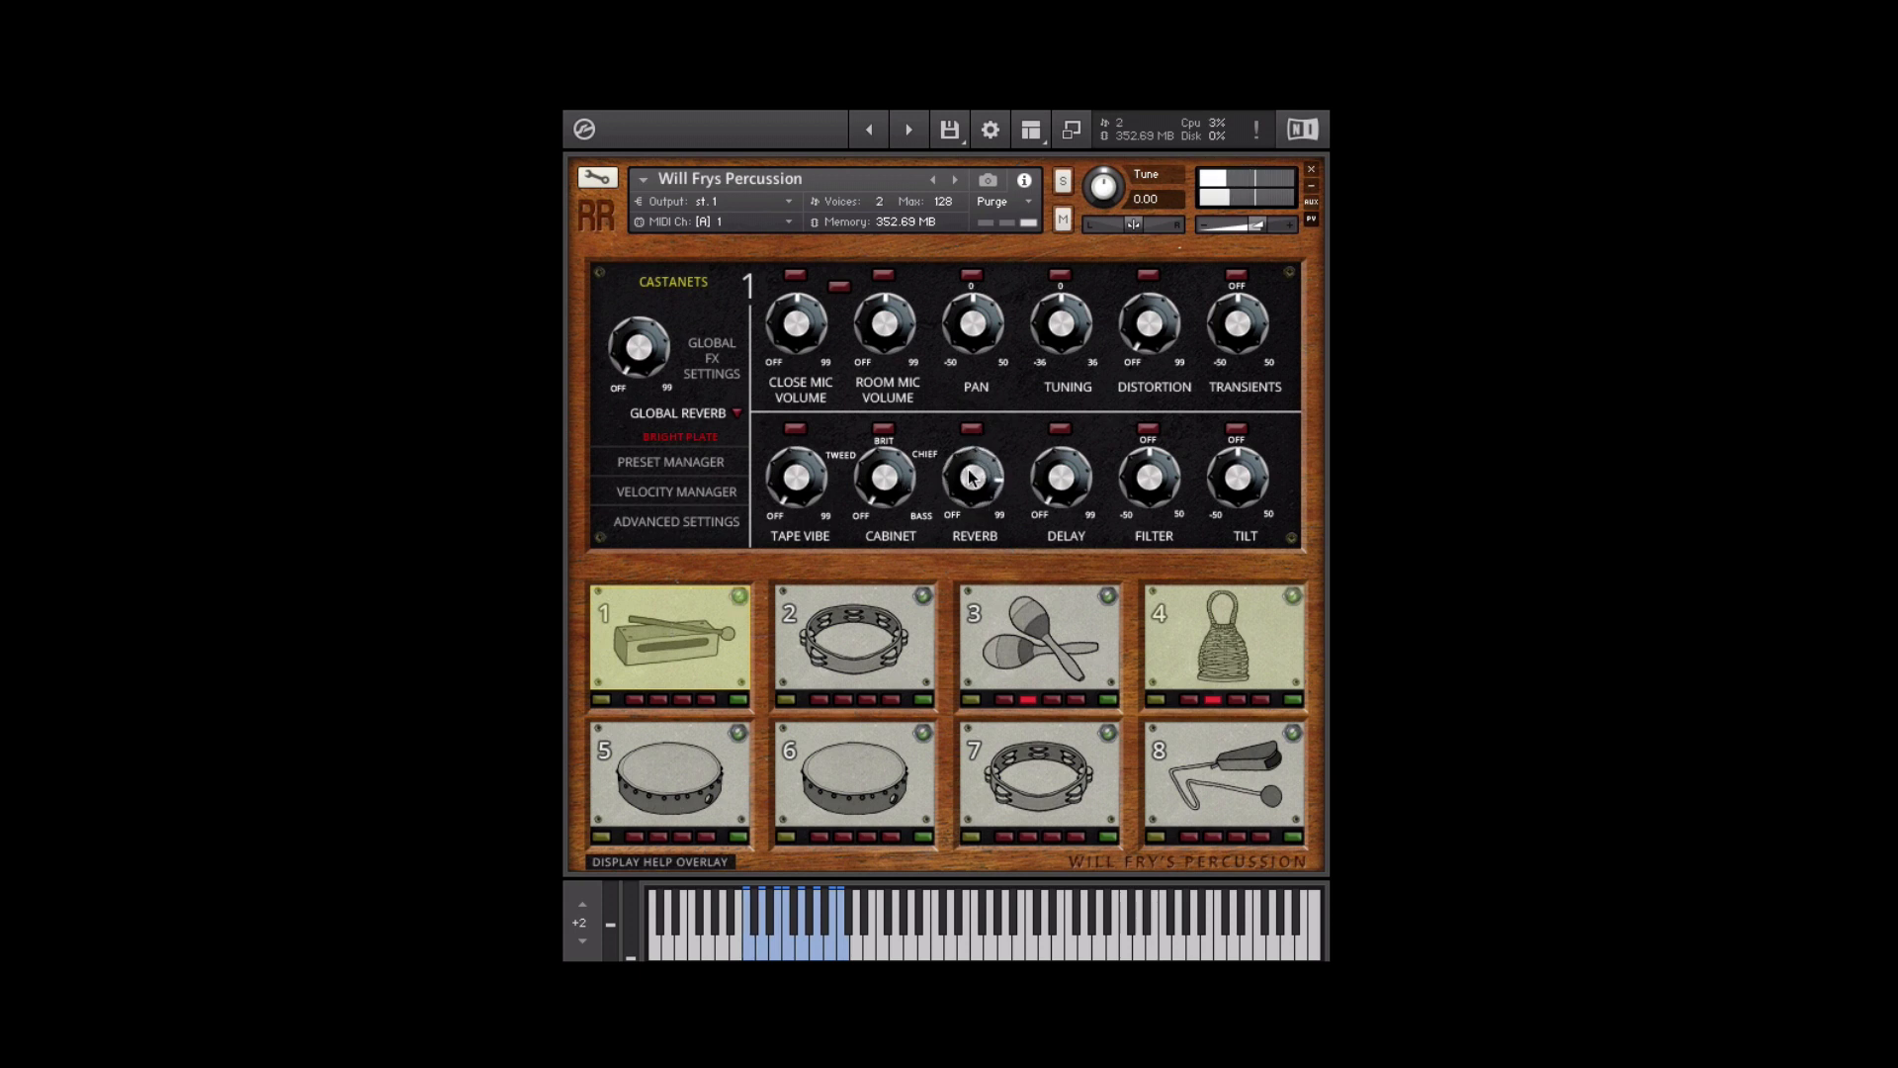
pyautogui.keyDown('super'); pyautogui.click(969, 474); pyautogui.keyUp('super')
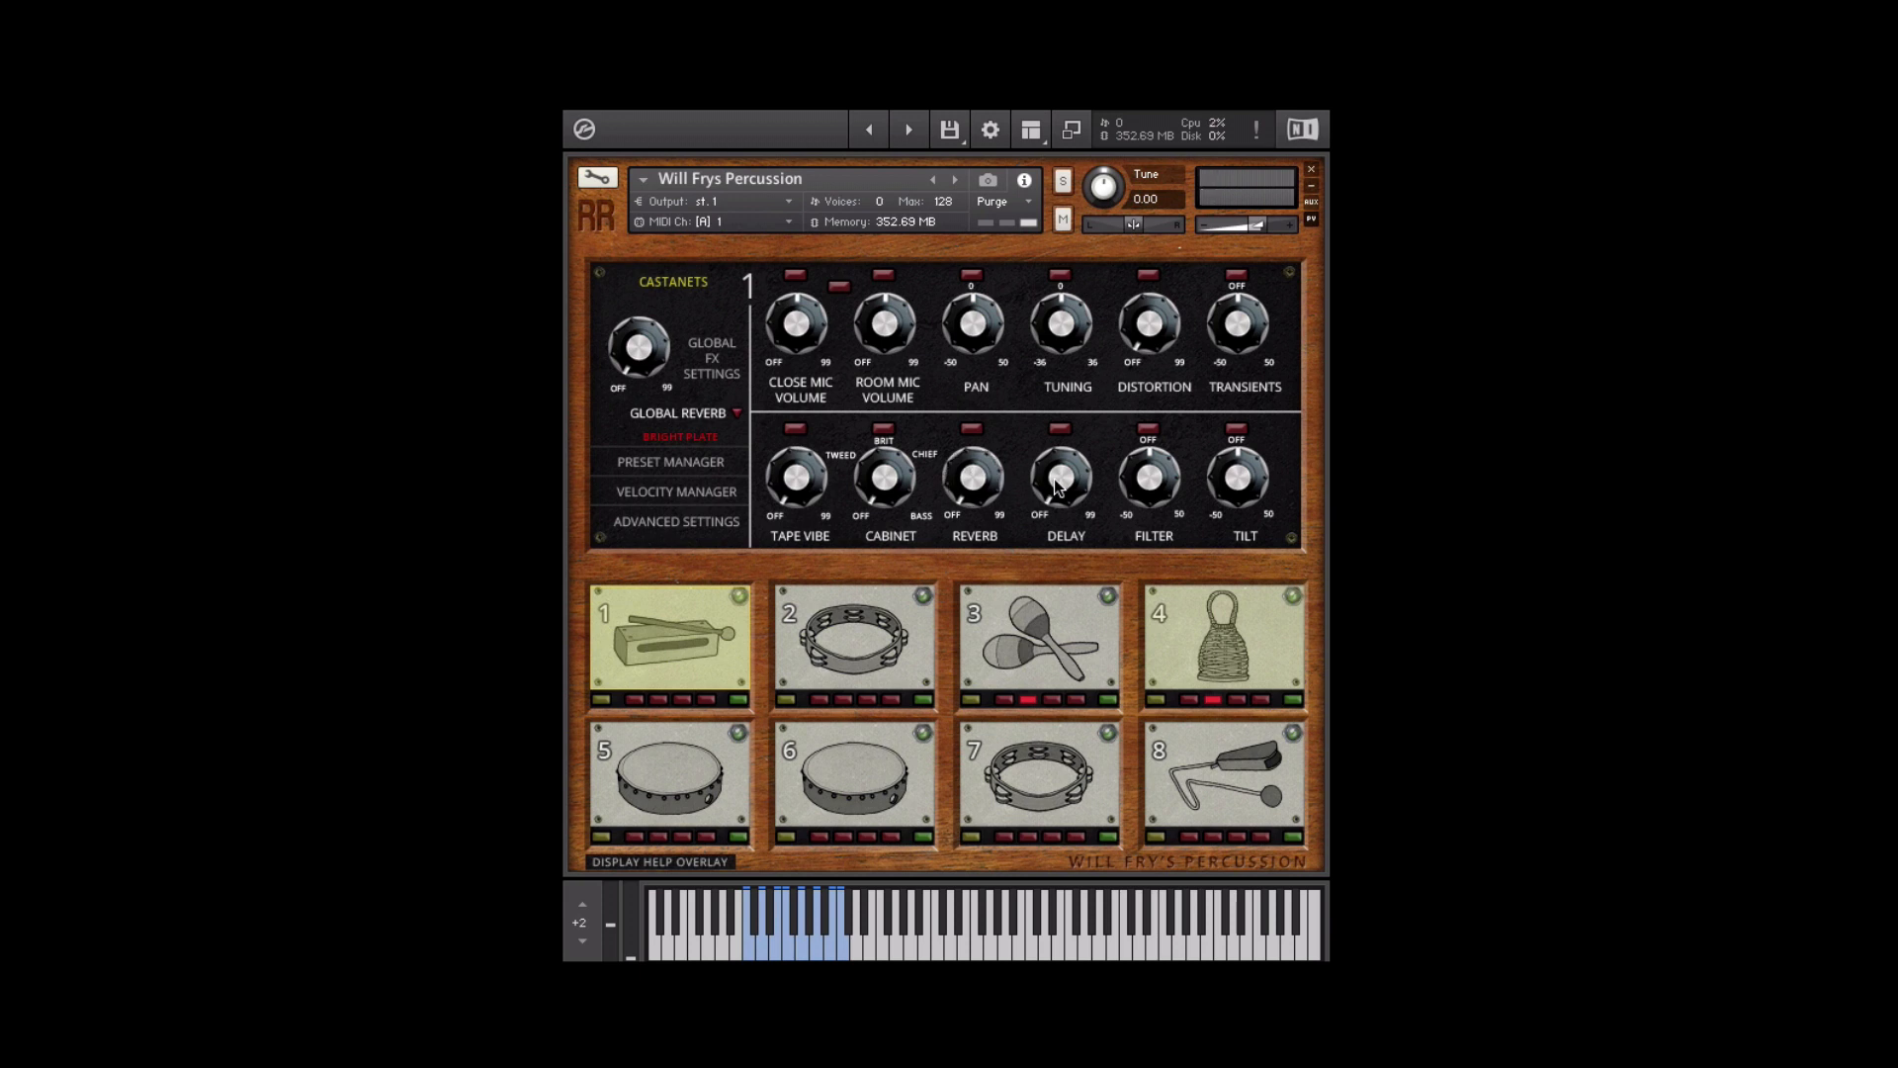
pyautogui.moveTo(1058, 486); pyautogui.dragTo(1059, 370)
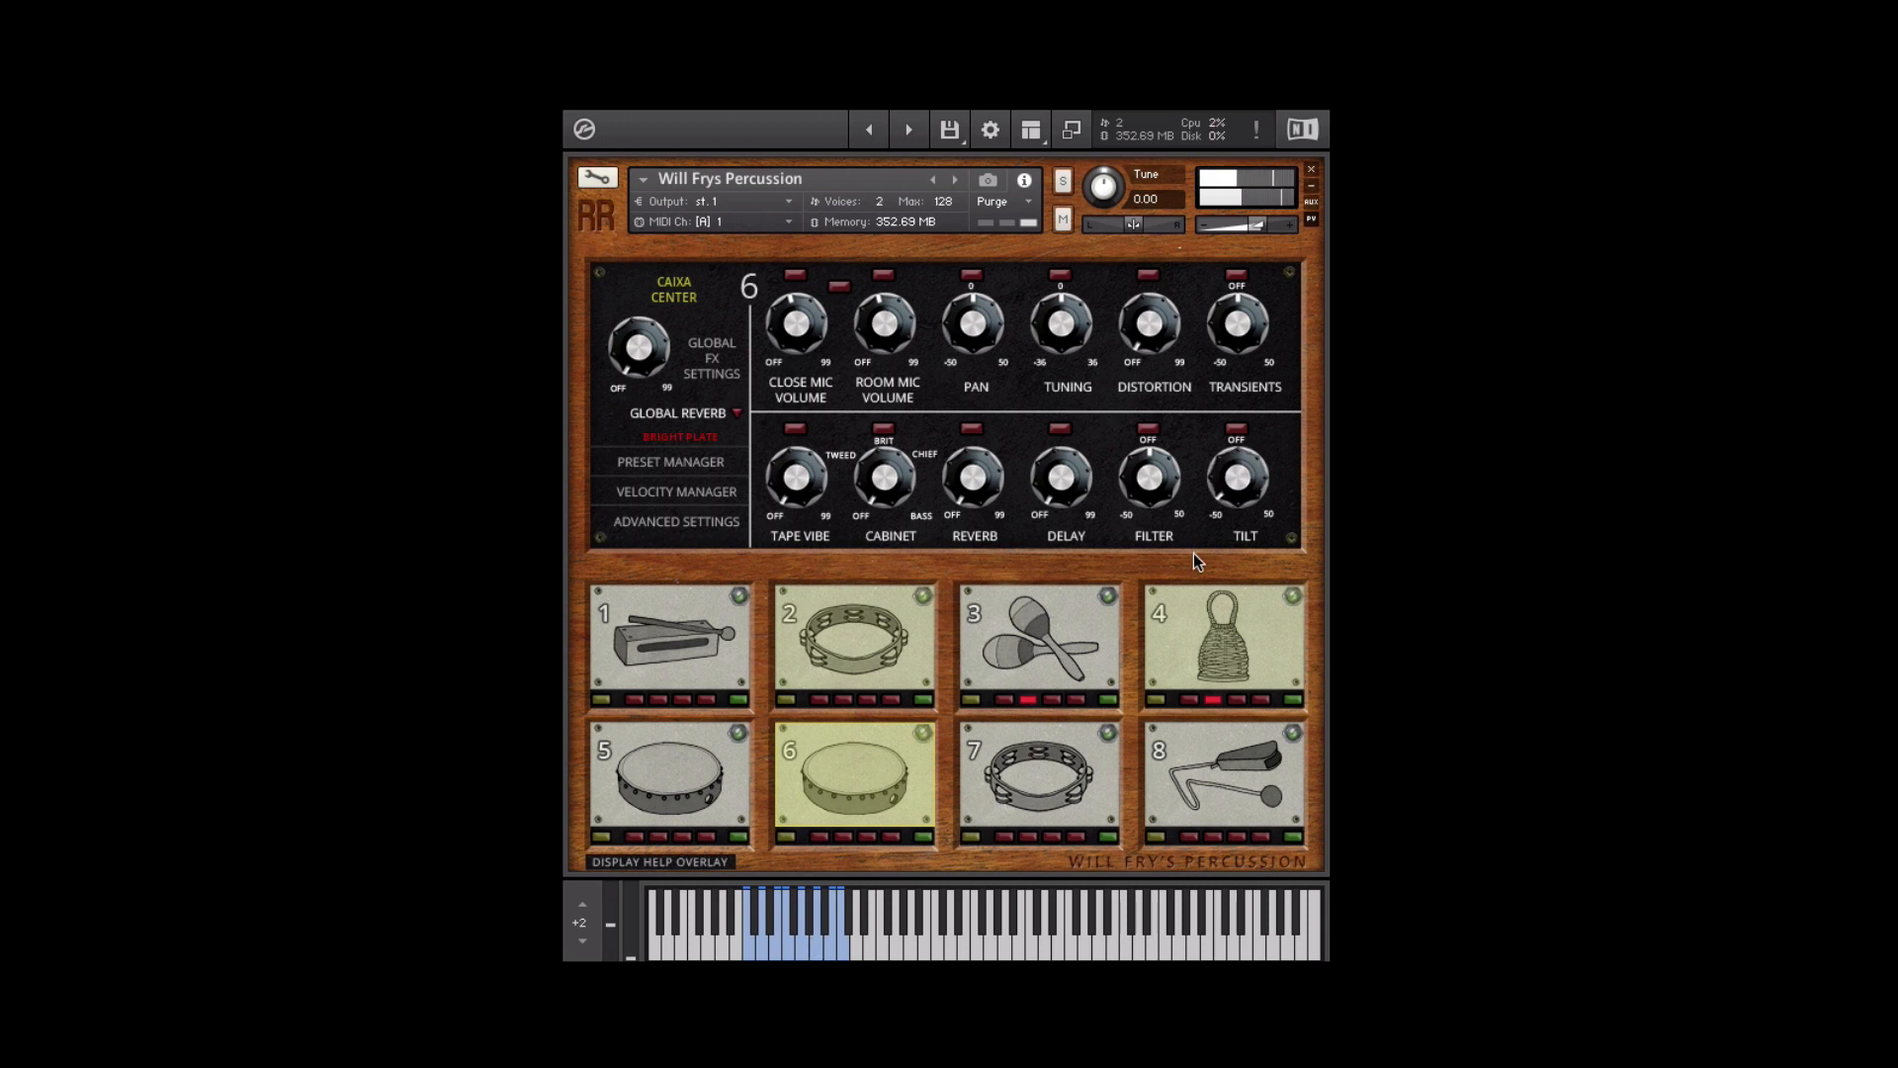
# Vary the tone of slot 6's Caixa Center, enable linking for its reverb control, and lower the linked reverb amount.
pyautogui.moveTo(1194, 554); pyautogui.dragTo(1204, 448)
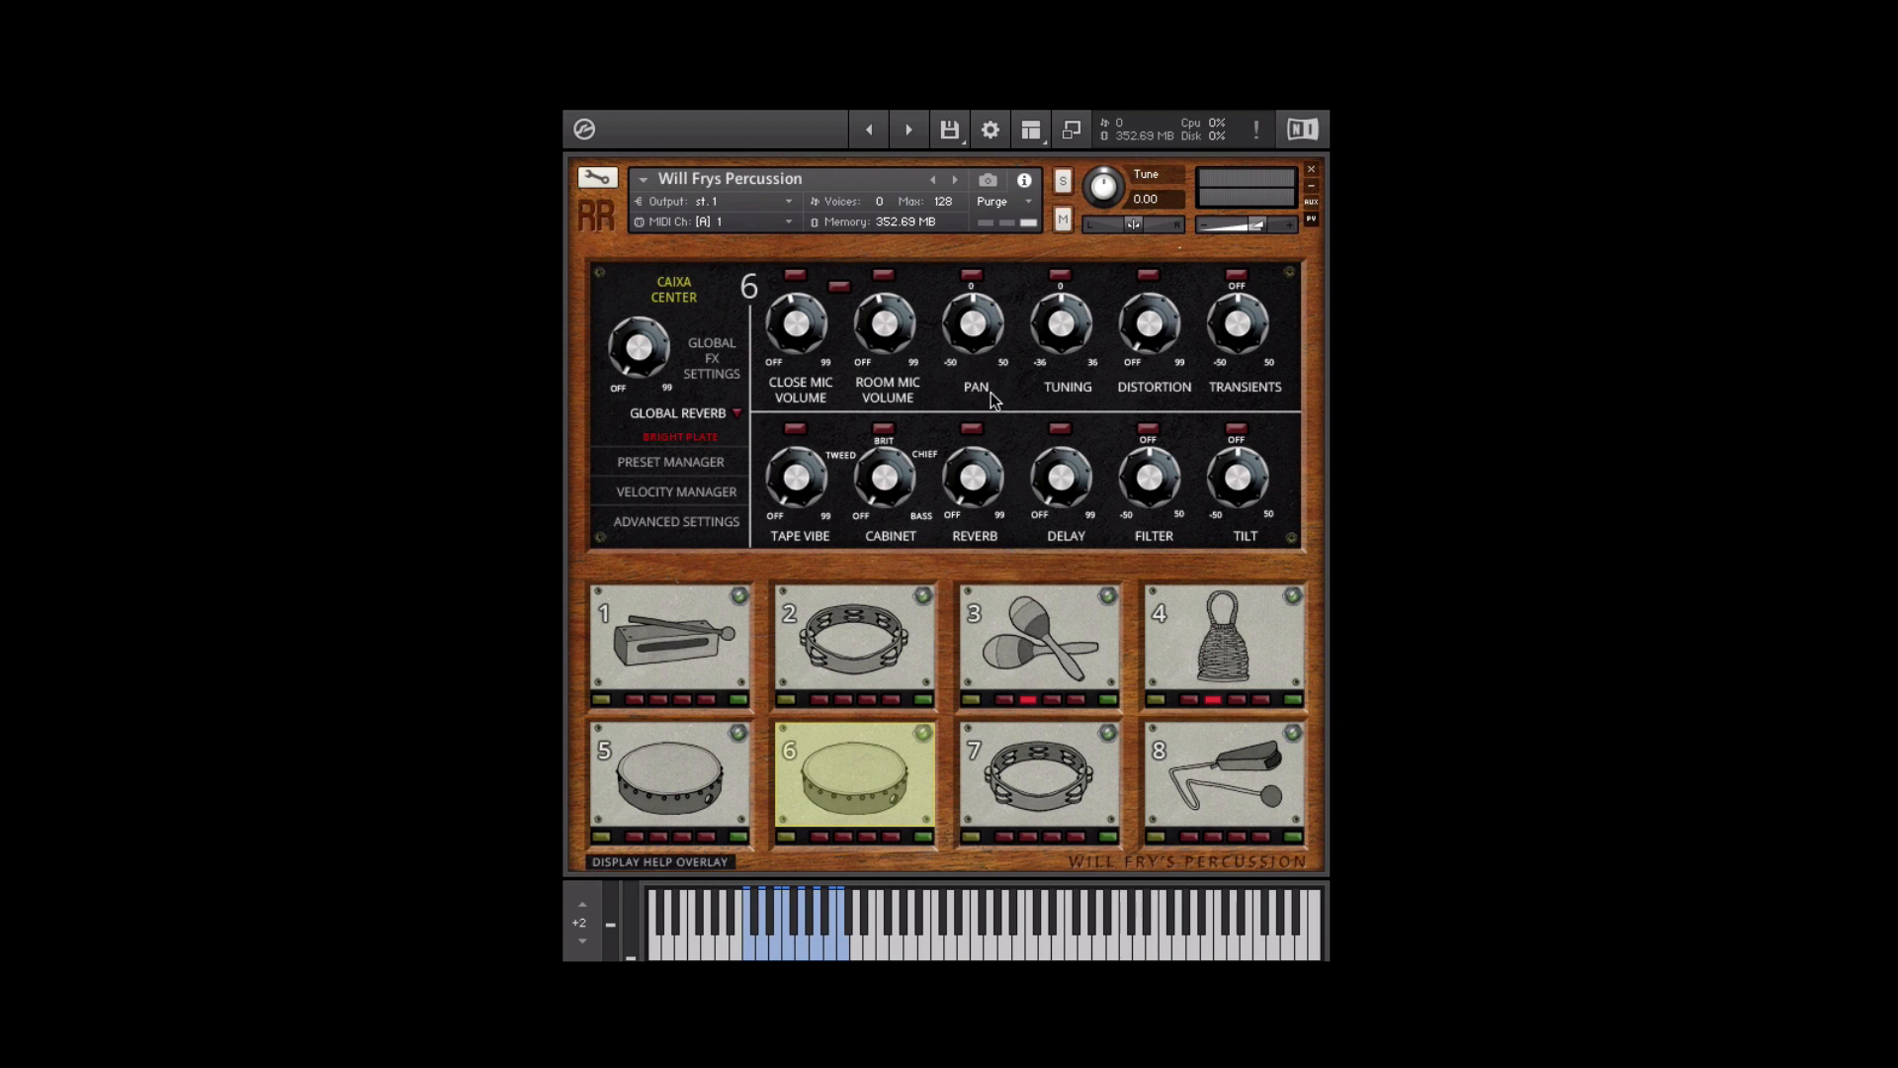
pyautogui.click(978, 429)
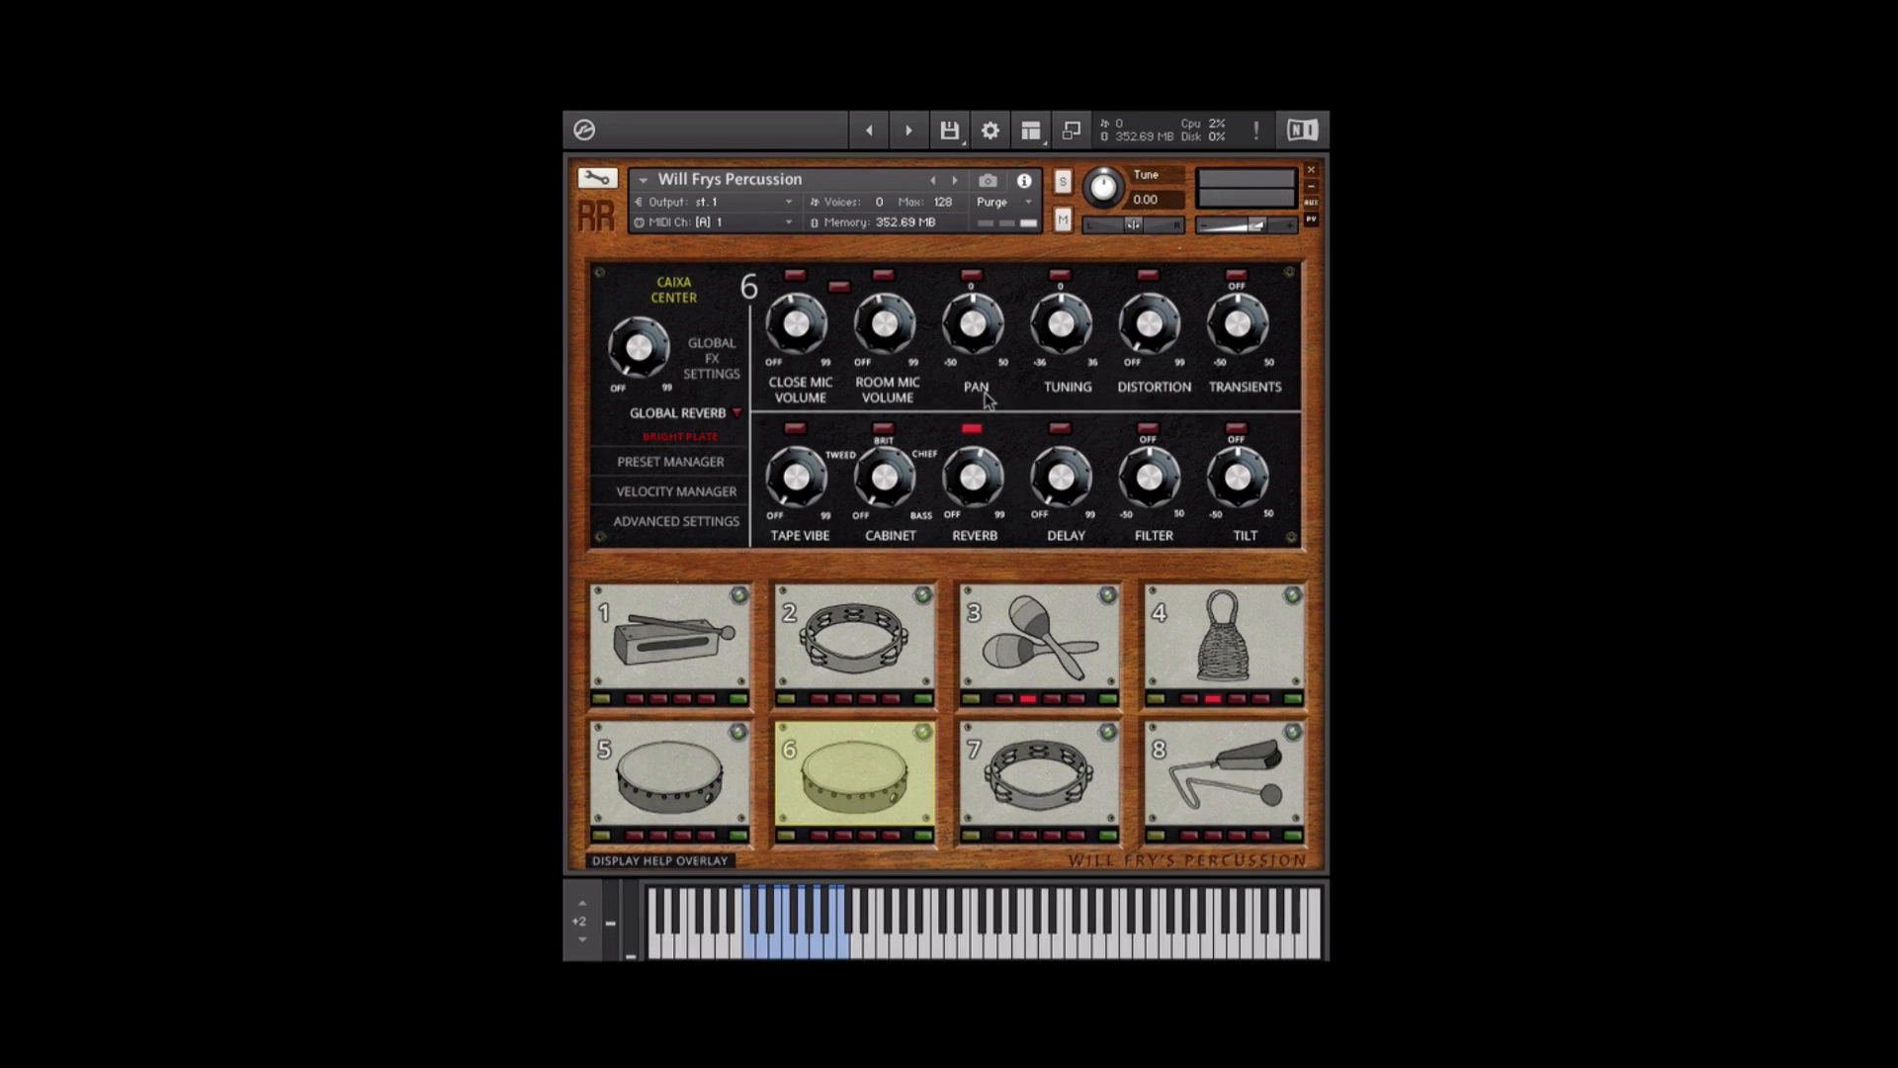
pyautogui.moveTo(974, 482); pyautogui.dragTo(936, 561)
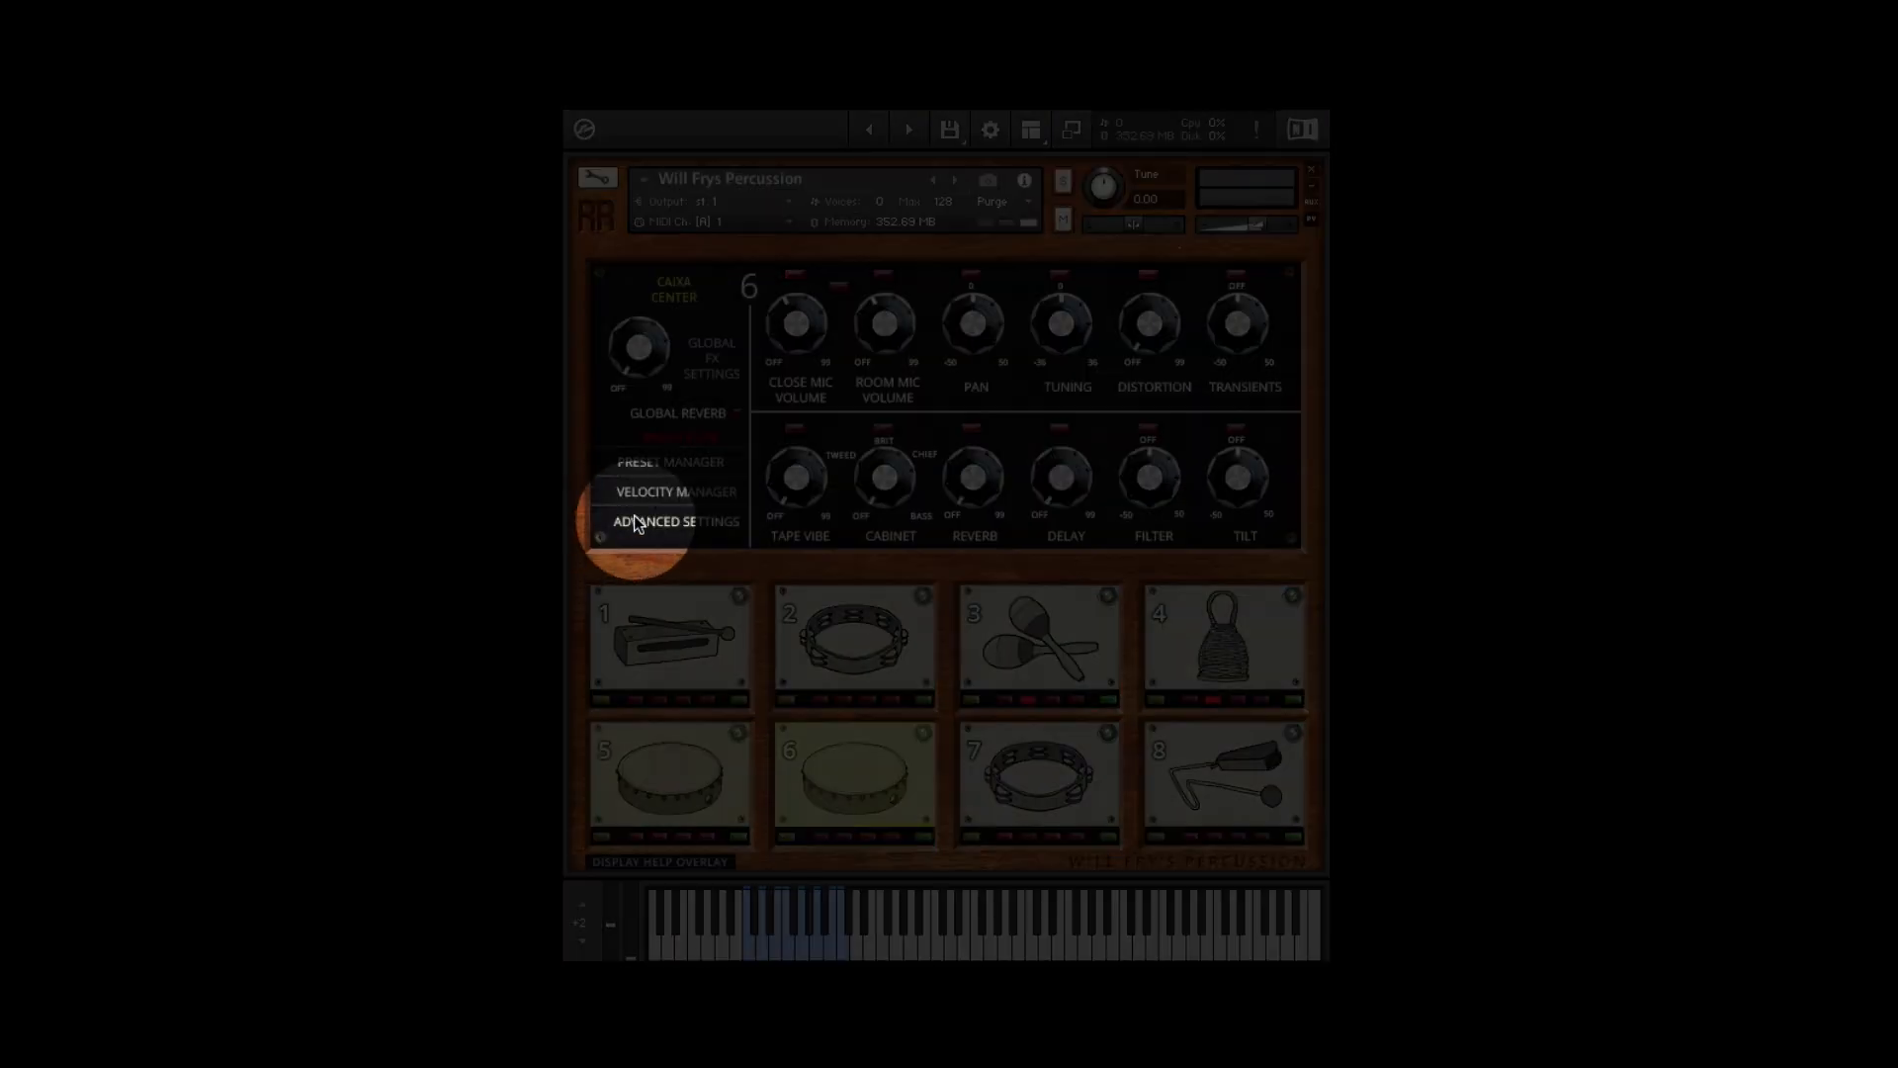
# Check the Volume Linking options in the advanced settings, link slot 6's close and room mic volumes, and raise them together.
pyautogui.click(635, 518)
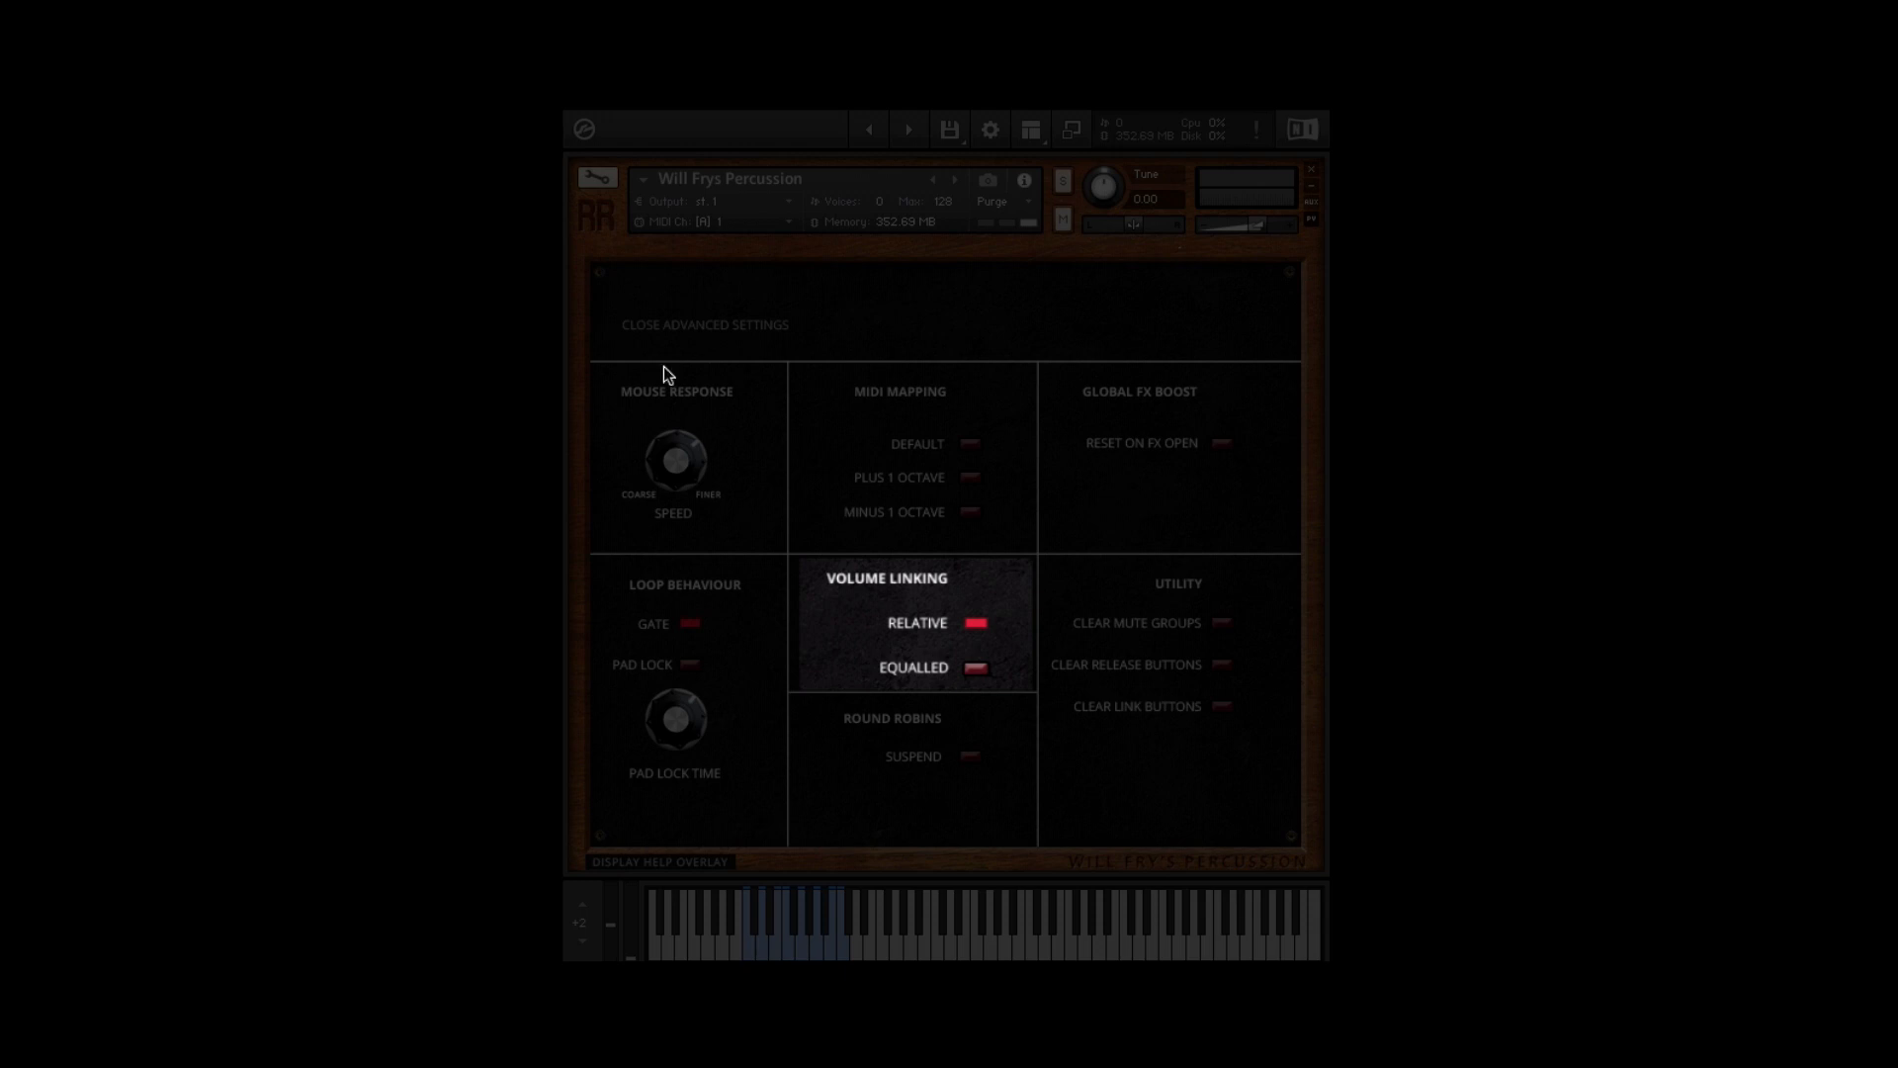
pyautogui.click(665, 325)
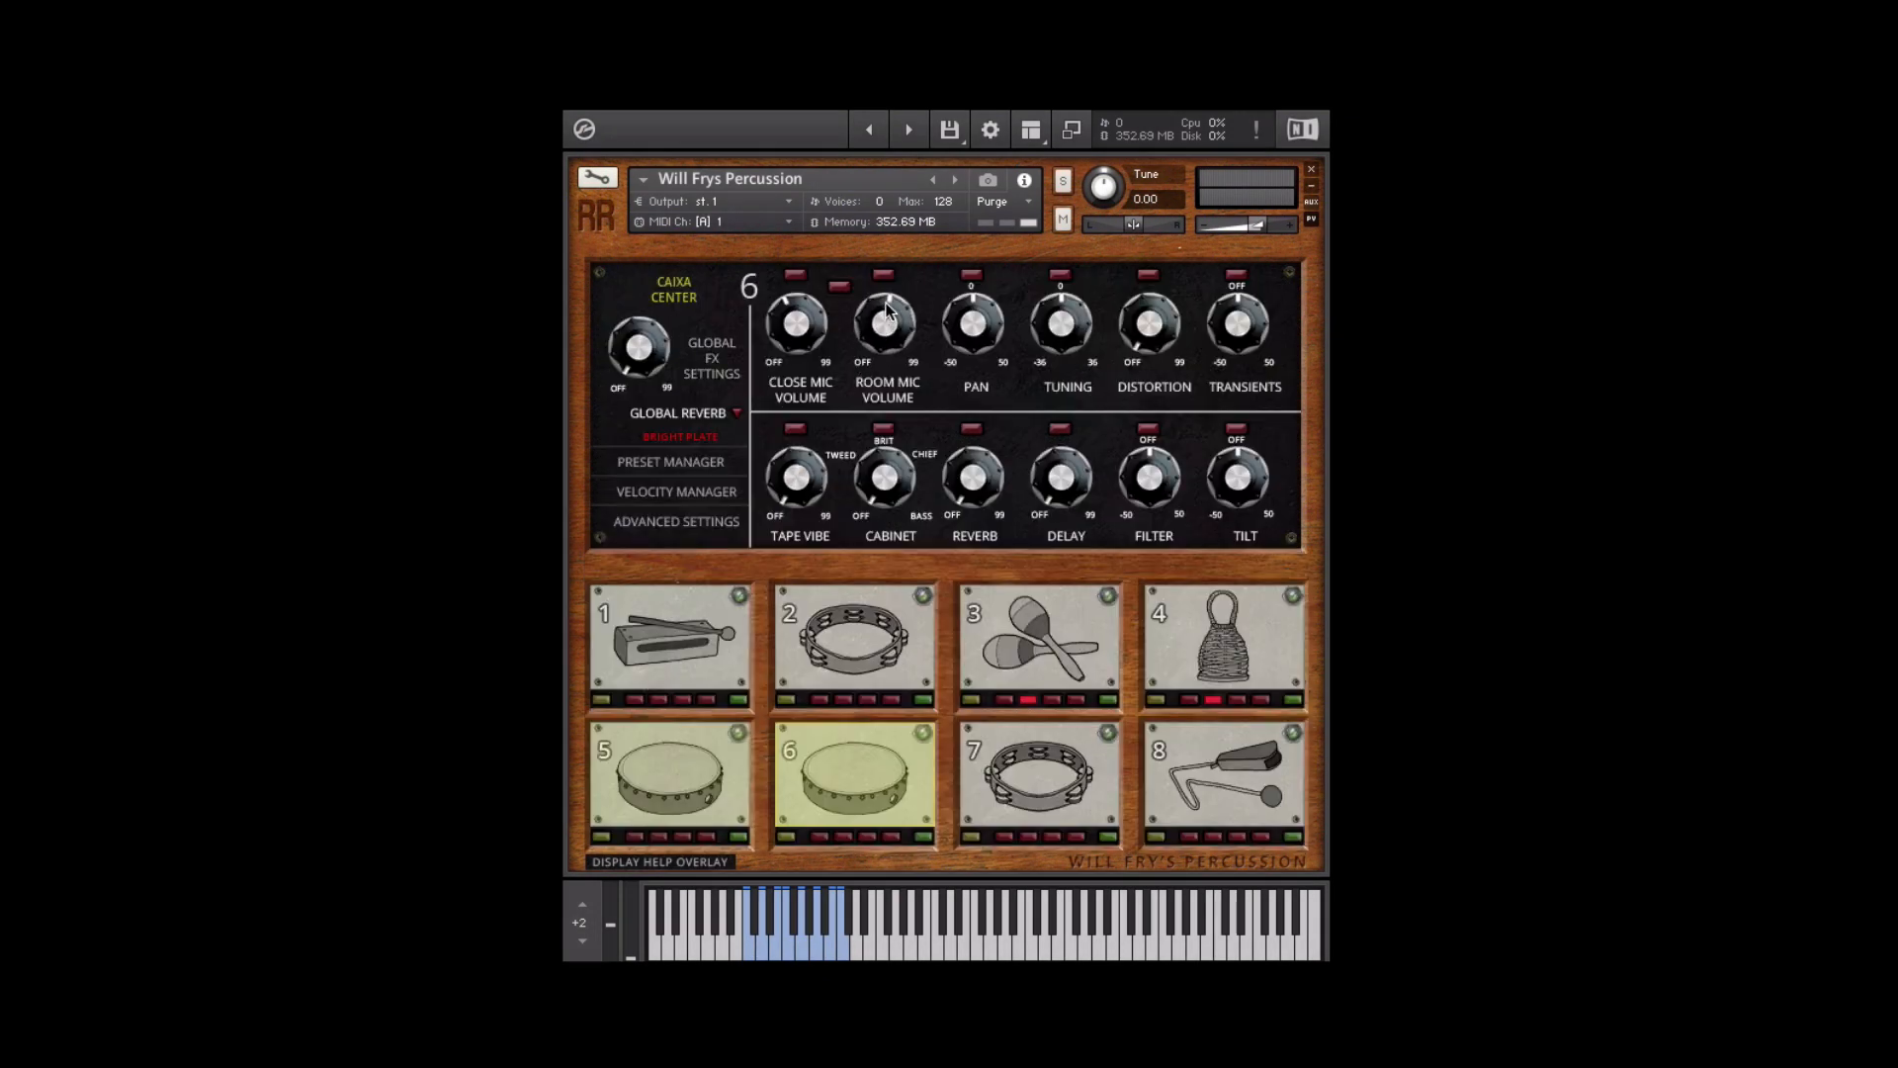
pyautogui.click(838, 287)
pyautogui.moveTo(792, 331); pyautogui.dragTo(810, 288)
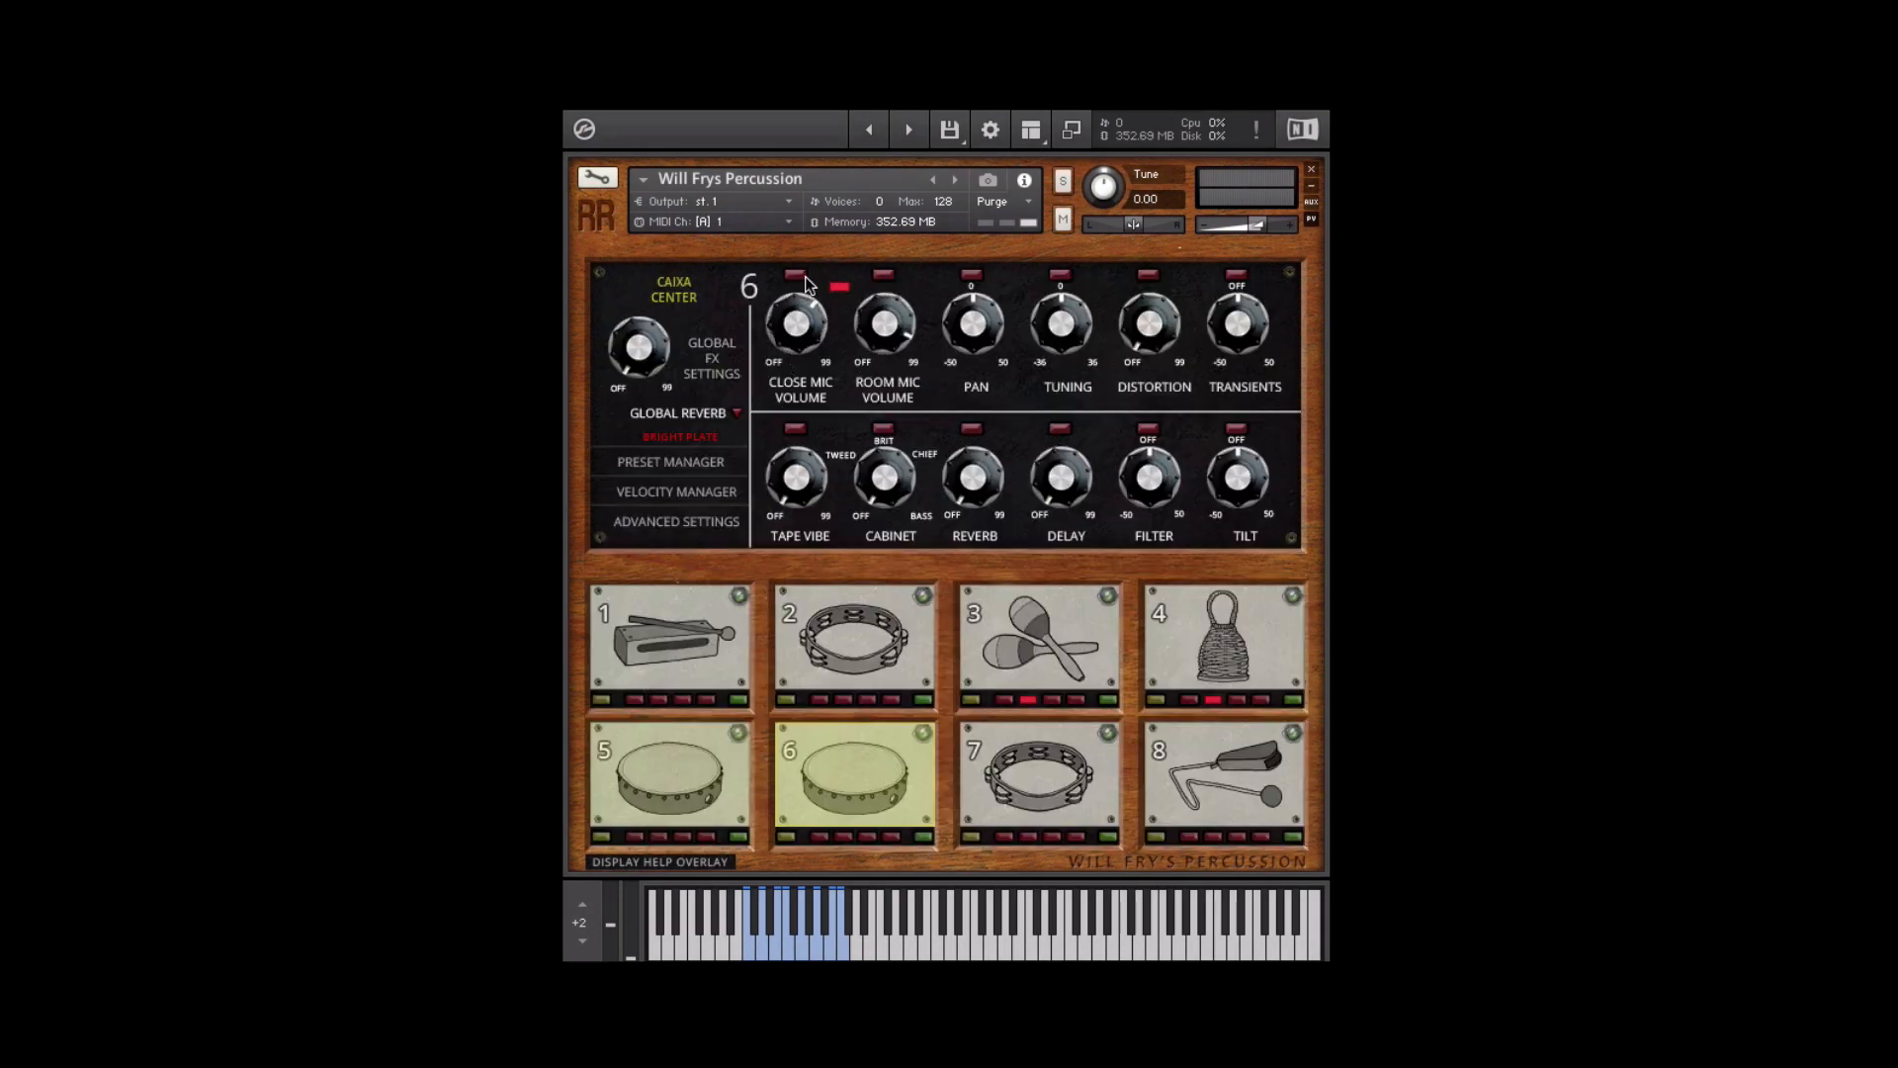
# Set Volume Linking to Equalled in the advanced settings, and lower slot 6's linked mic volumes.
pyautogui.click(668, 521)
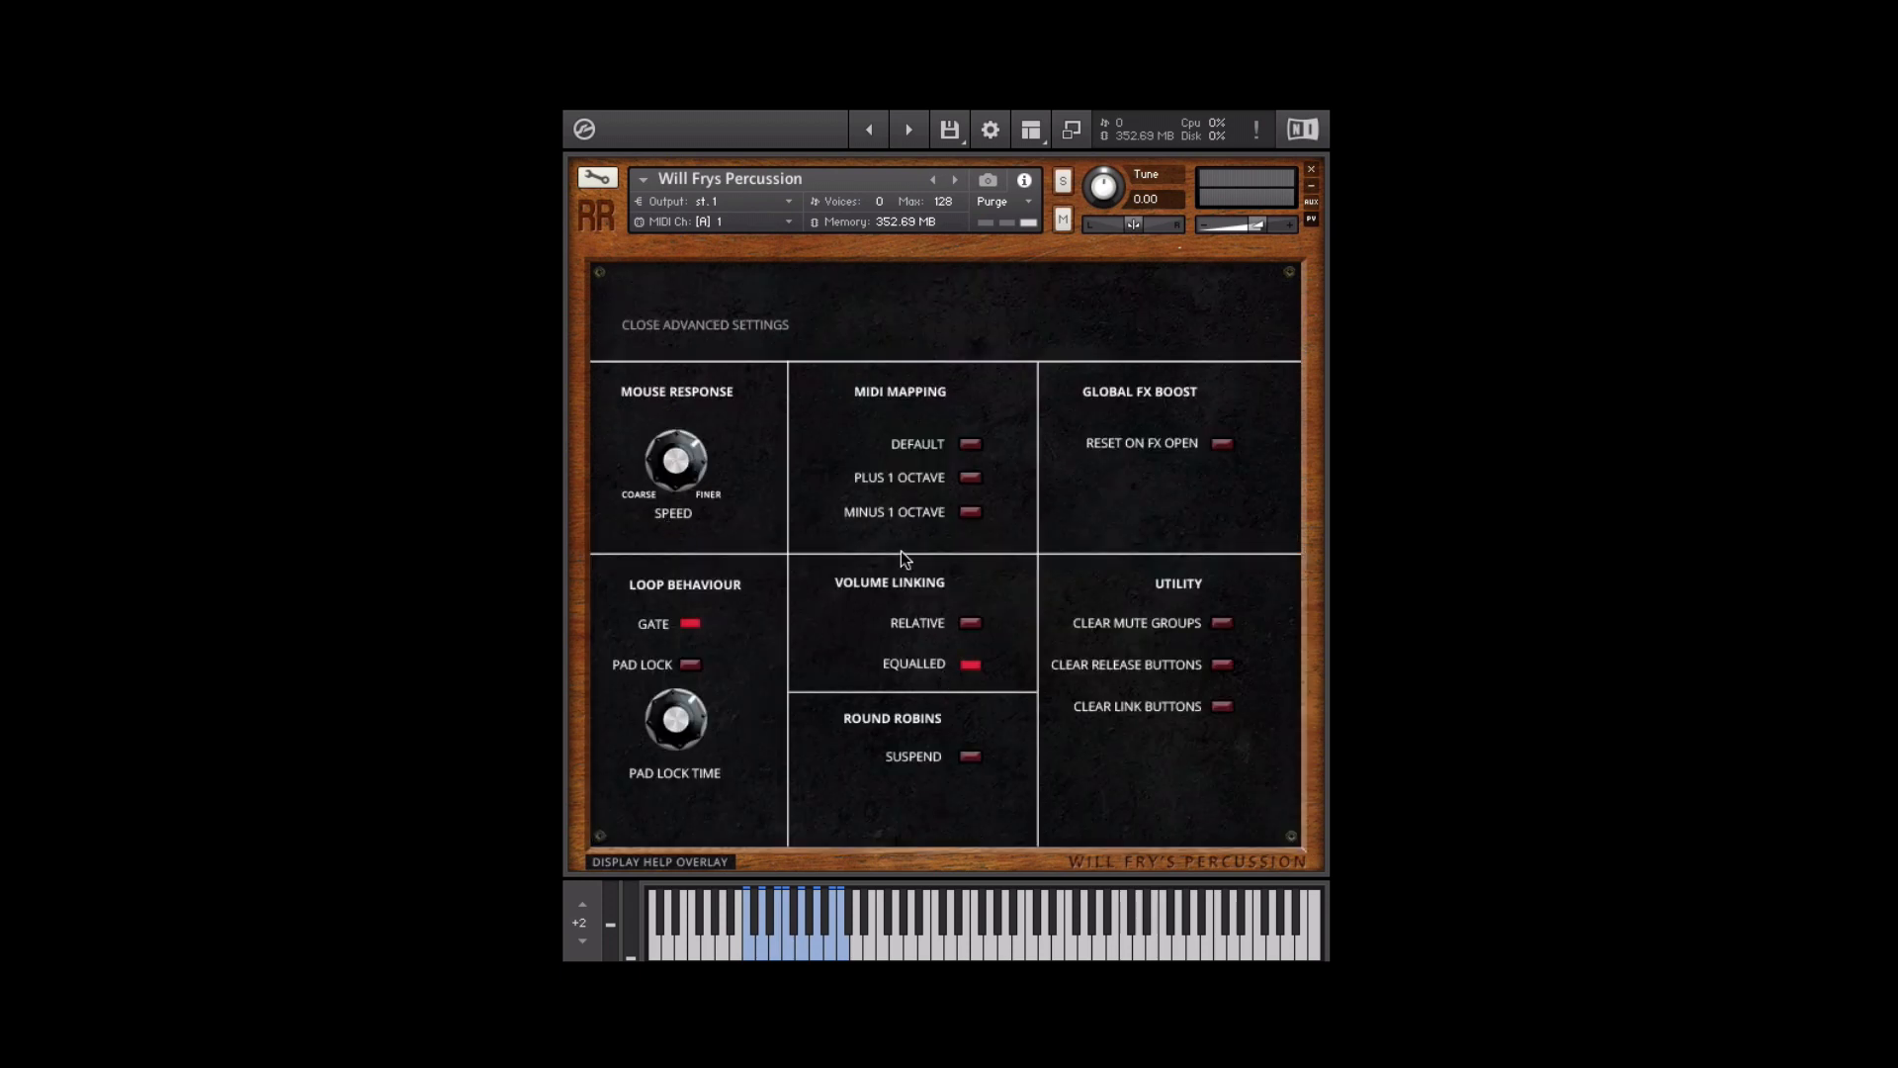
pyautogui.click(728, 326)
pyautogui.moveTo(798, 318); pyautogui.dragTo(784, 366)
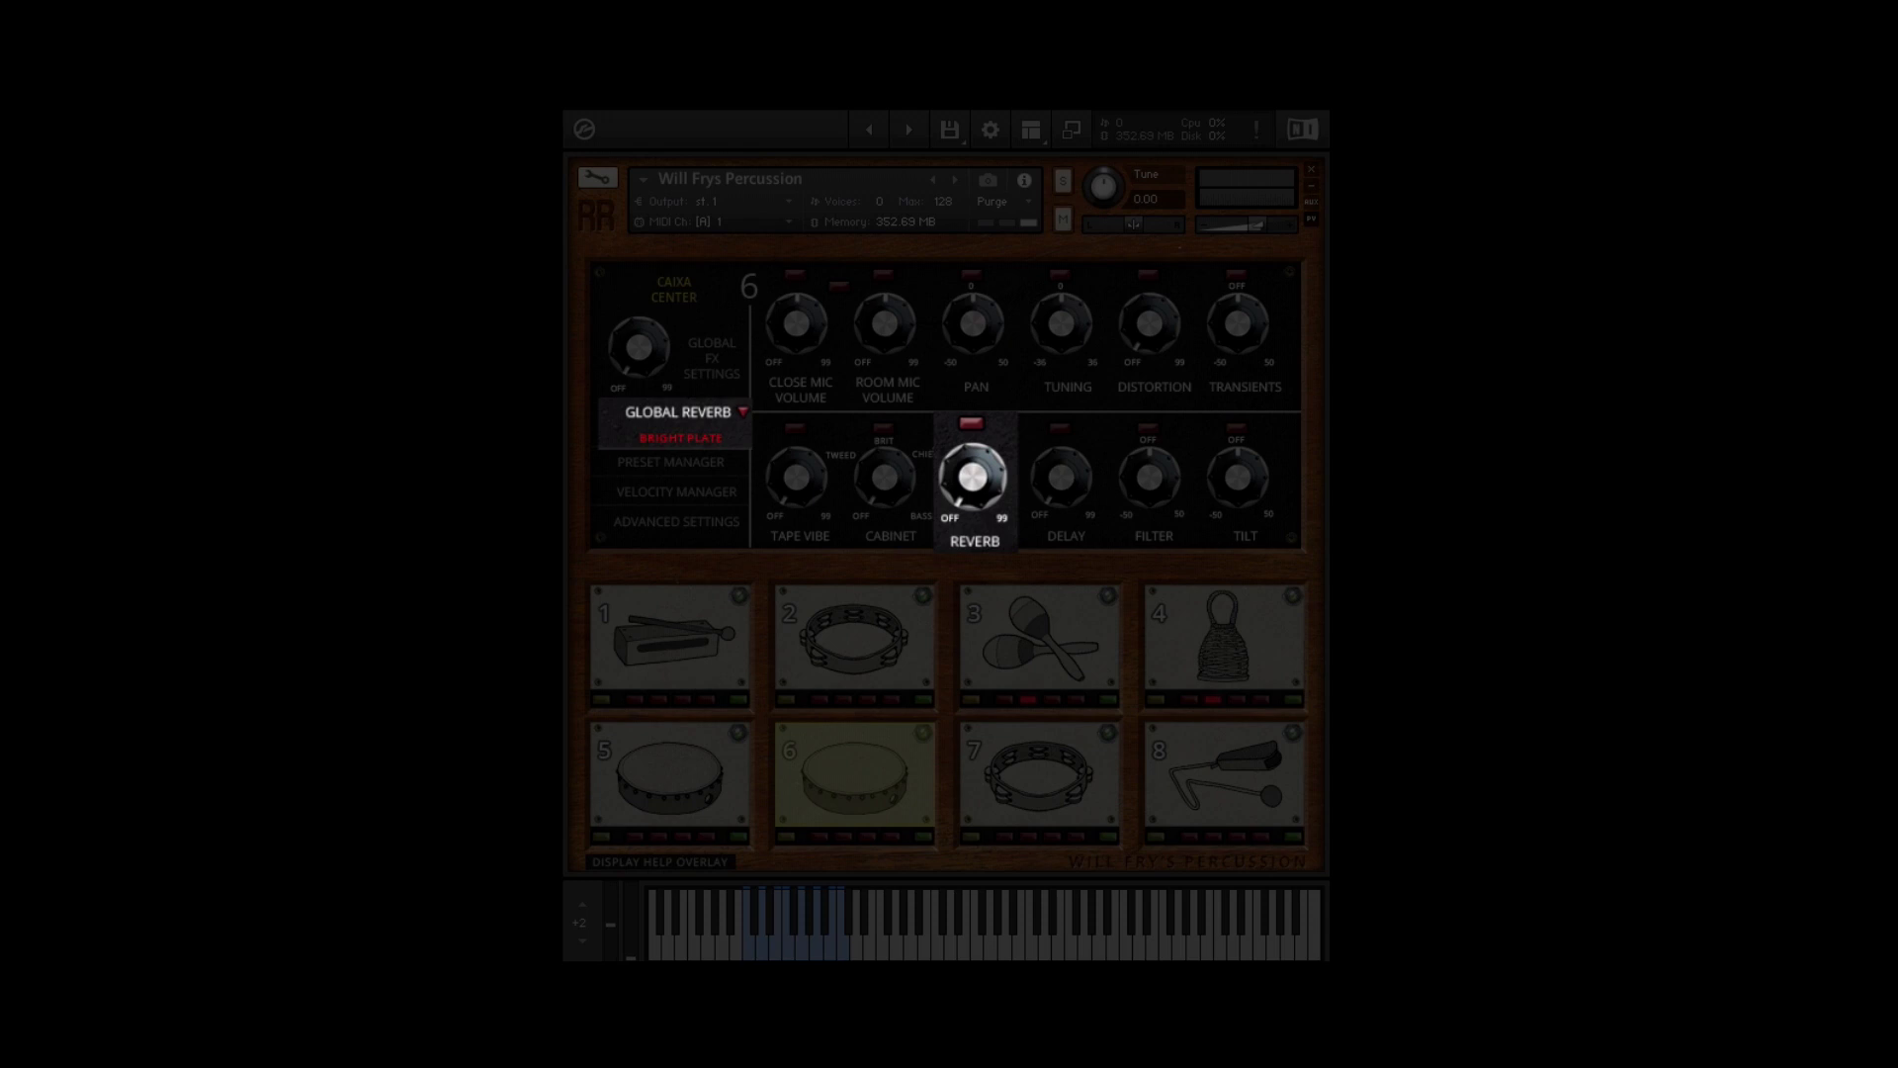
# Try different global reverb types on slot 1's Castanets, including Dark Chamber and Small Spring, and return to Bright Plate.
pyautogui.click(696, 668)
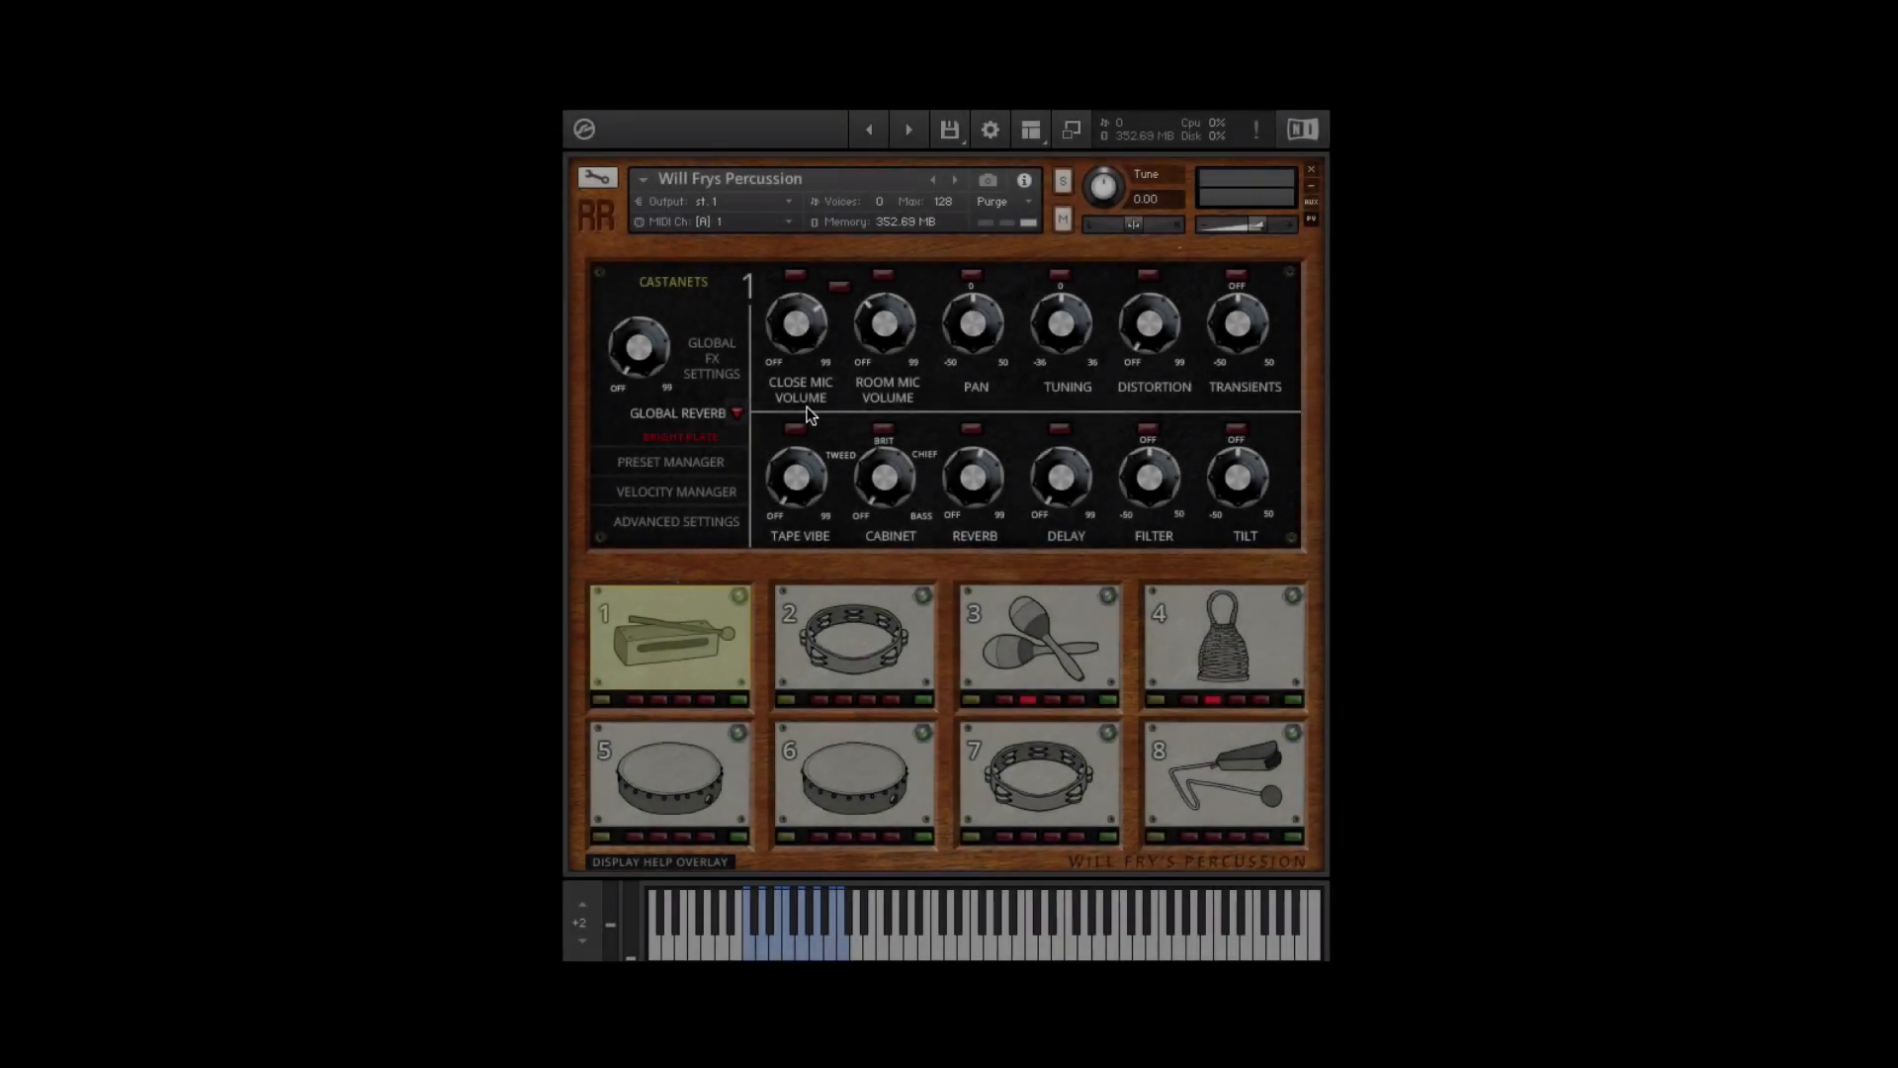
pyautogui.click(736, 412)
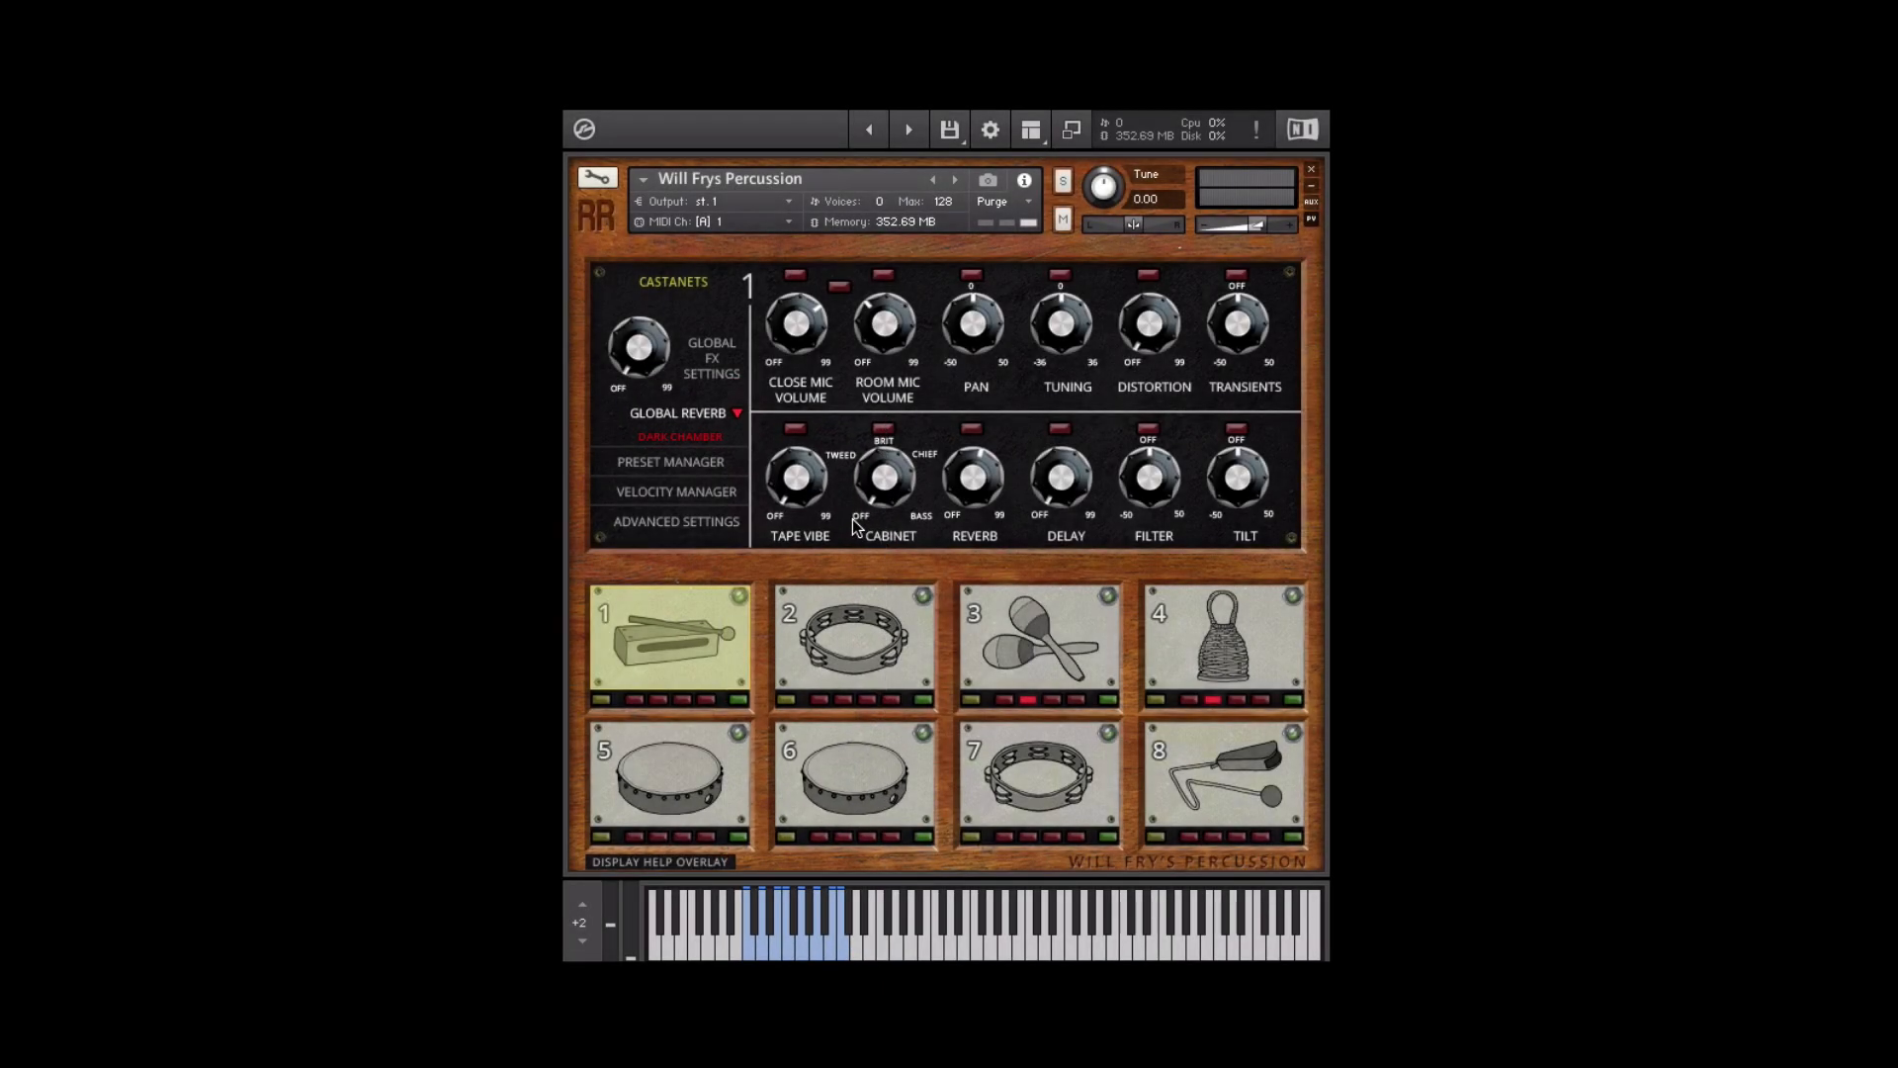
pyautogui.click(743, 411)
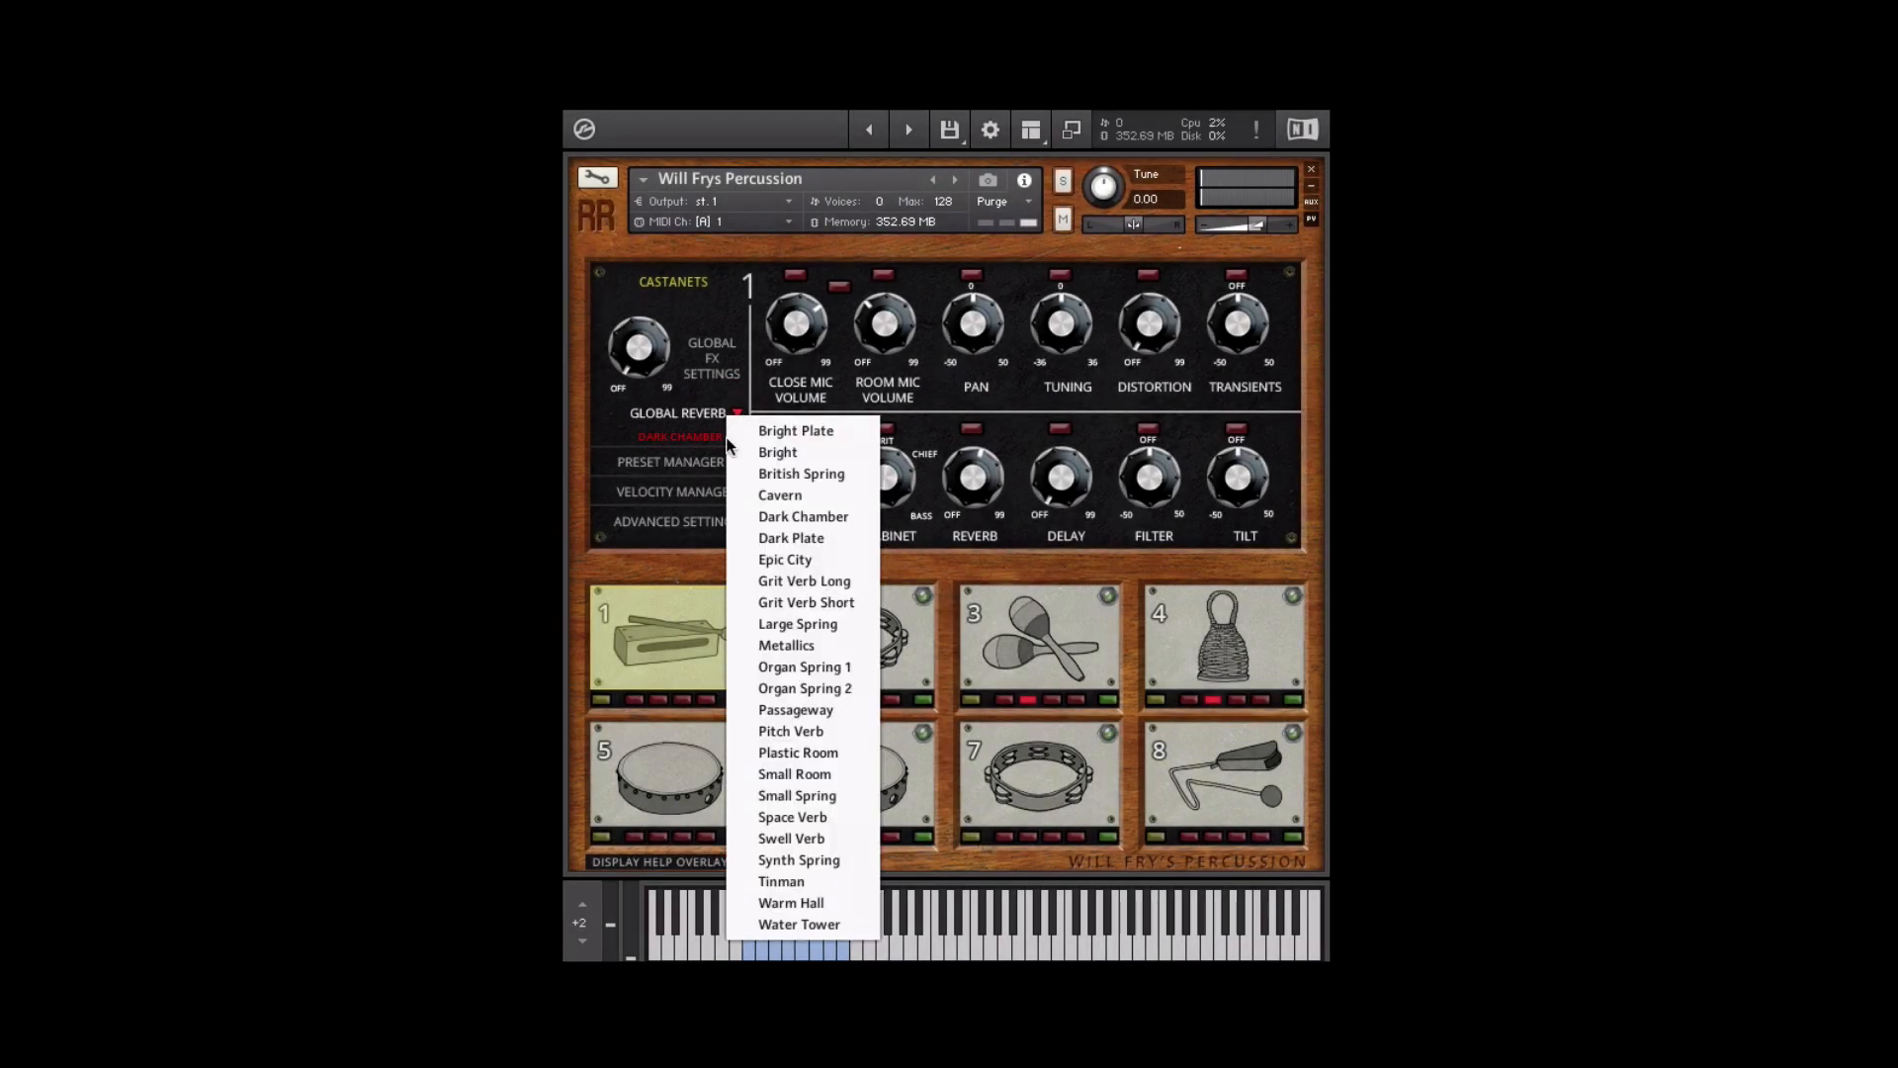
pyautogui.click(802, 667)
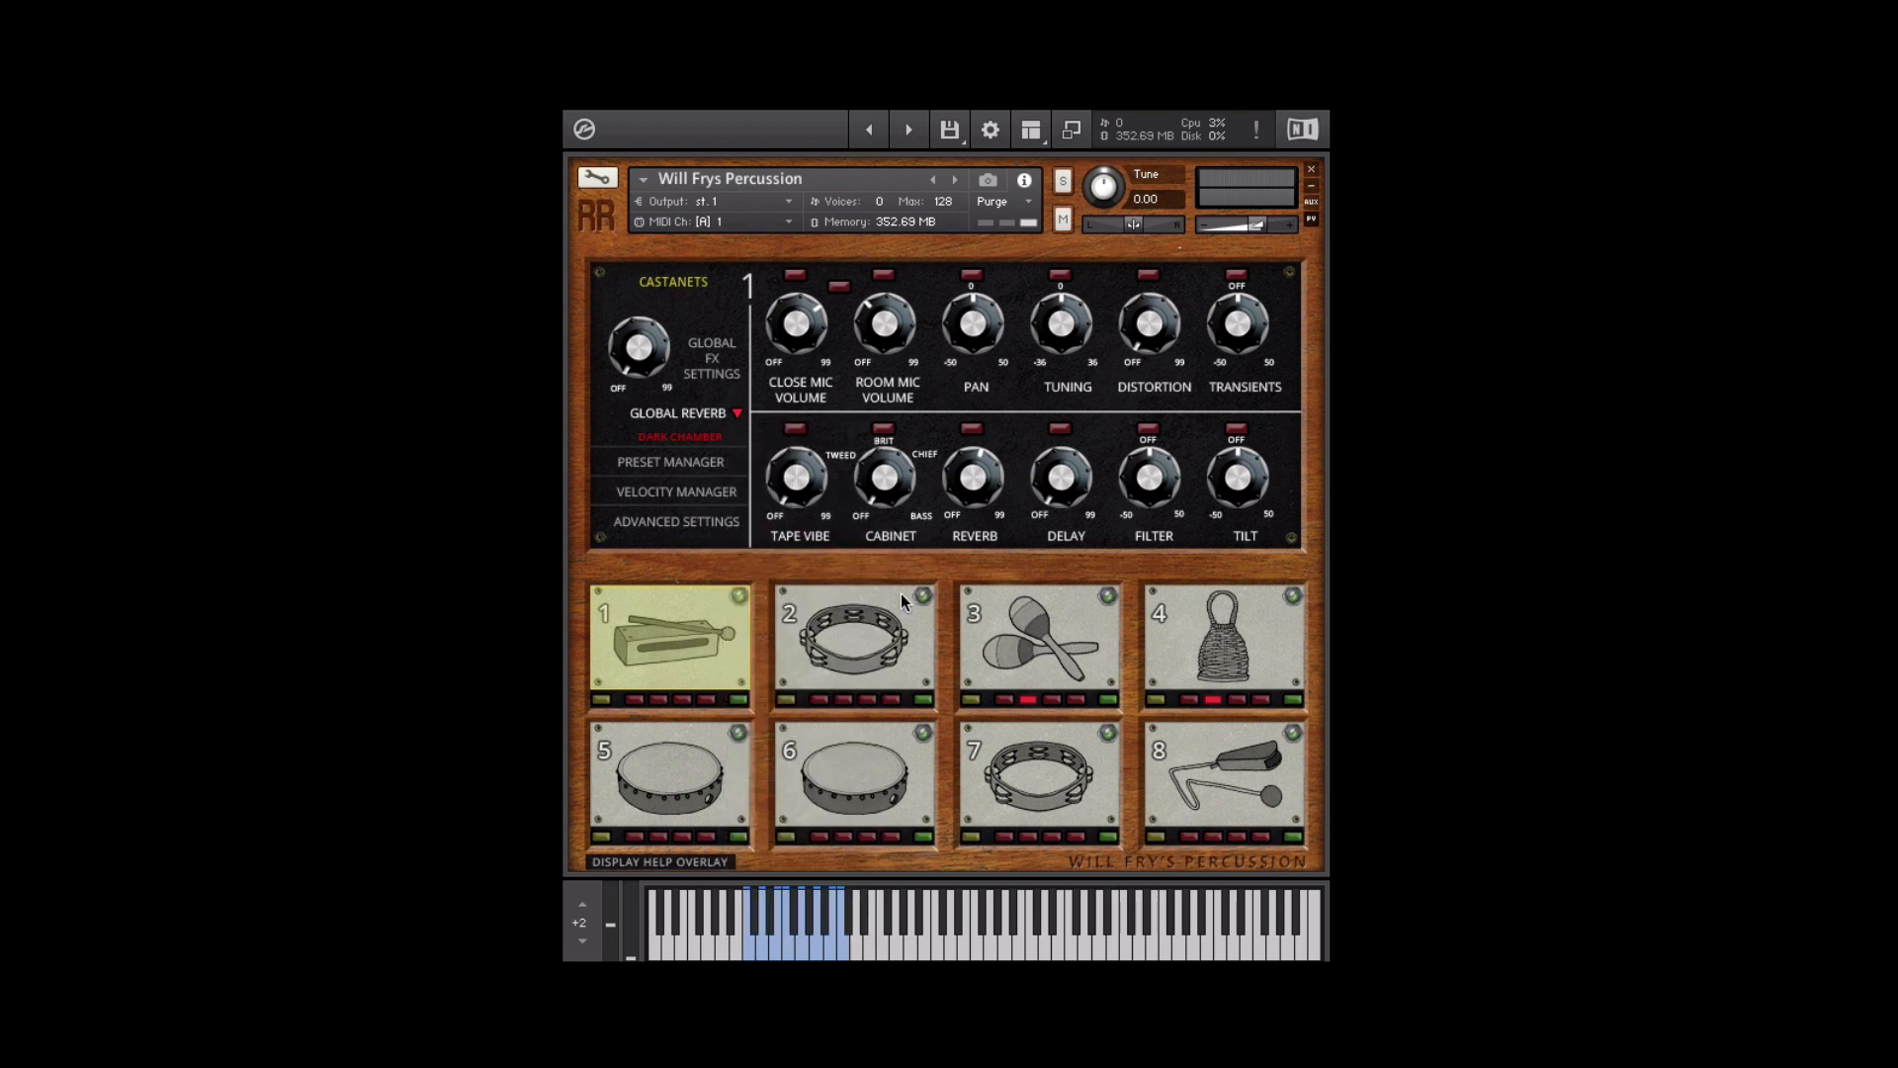
pyautogui.click(733, 417)
pyautogui.click(738, 784)
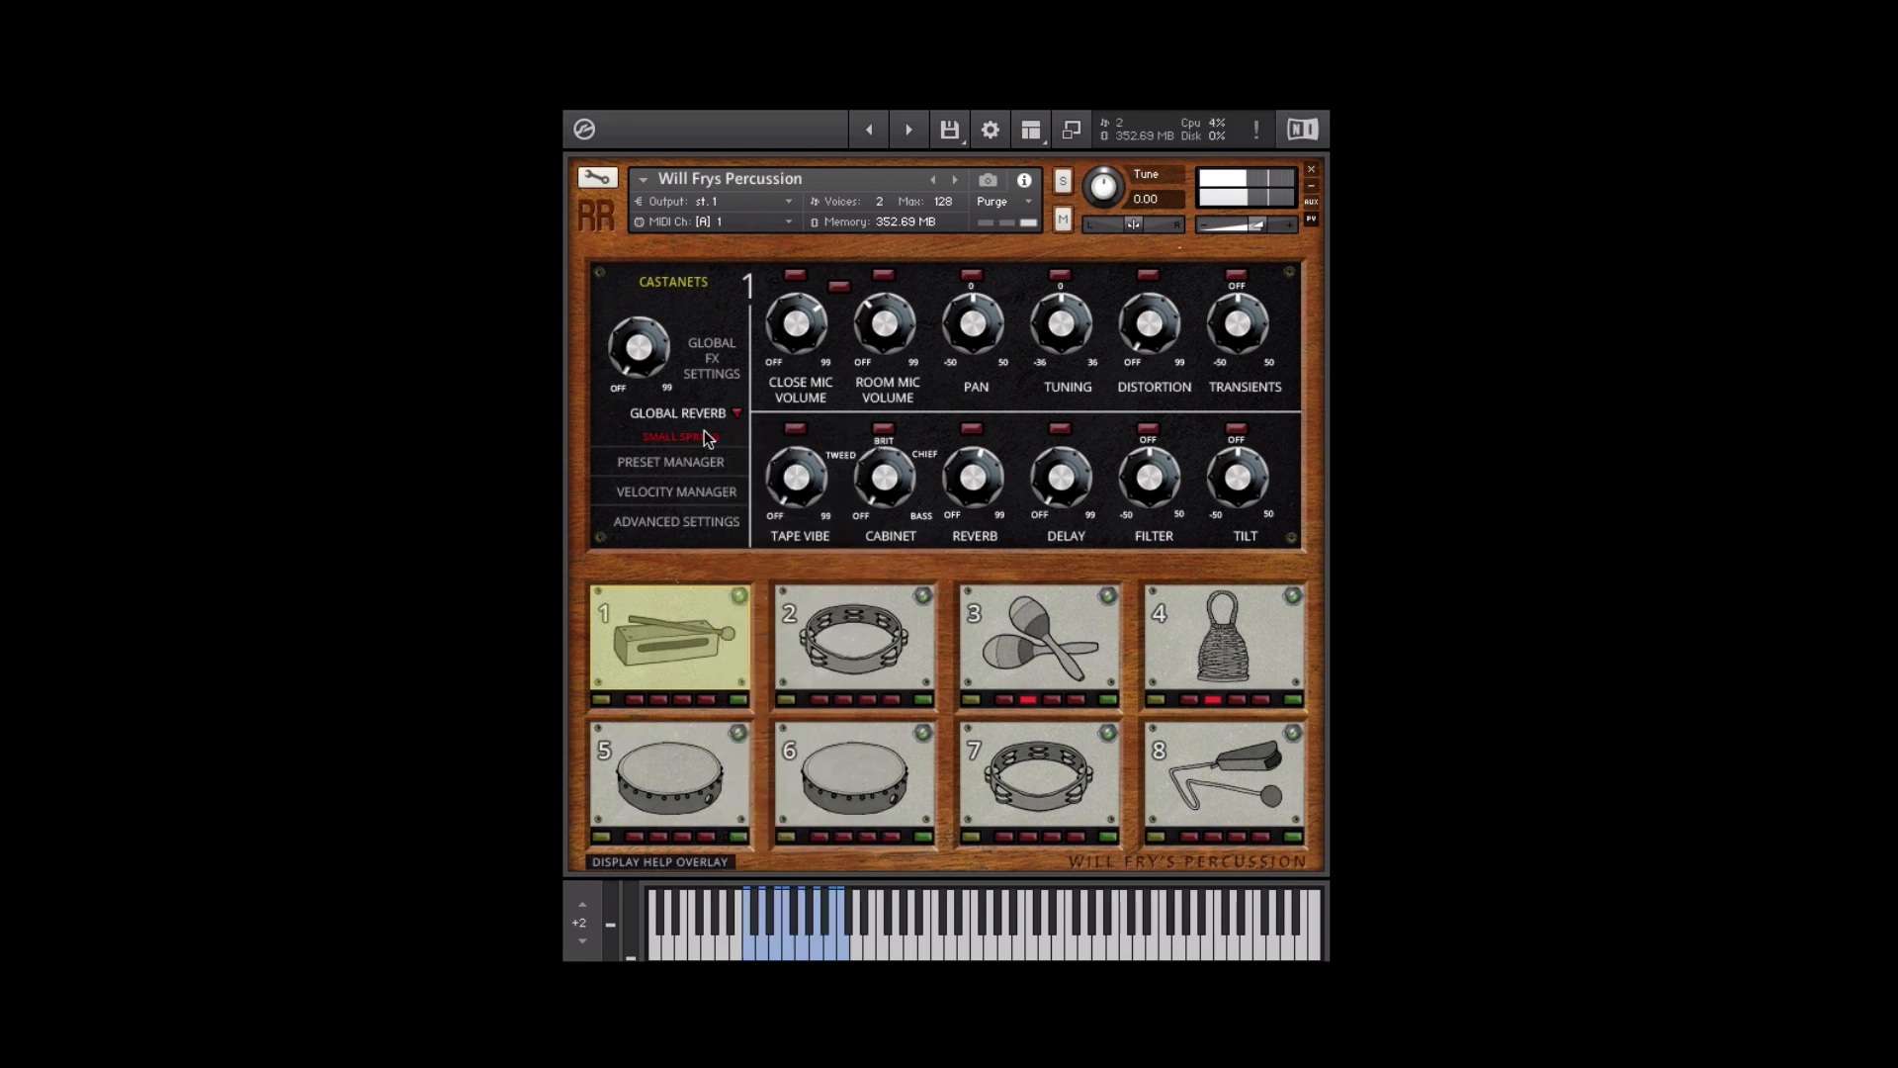
pyautogui.click(737, 410)
pyautogui.click(783, 430)
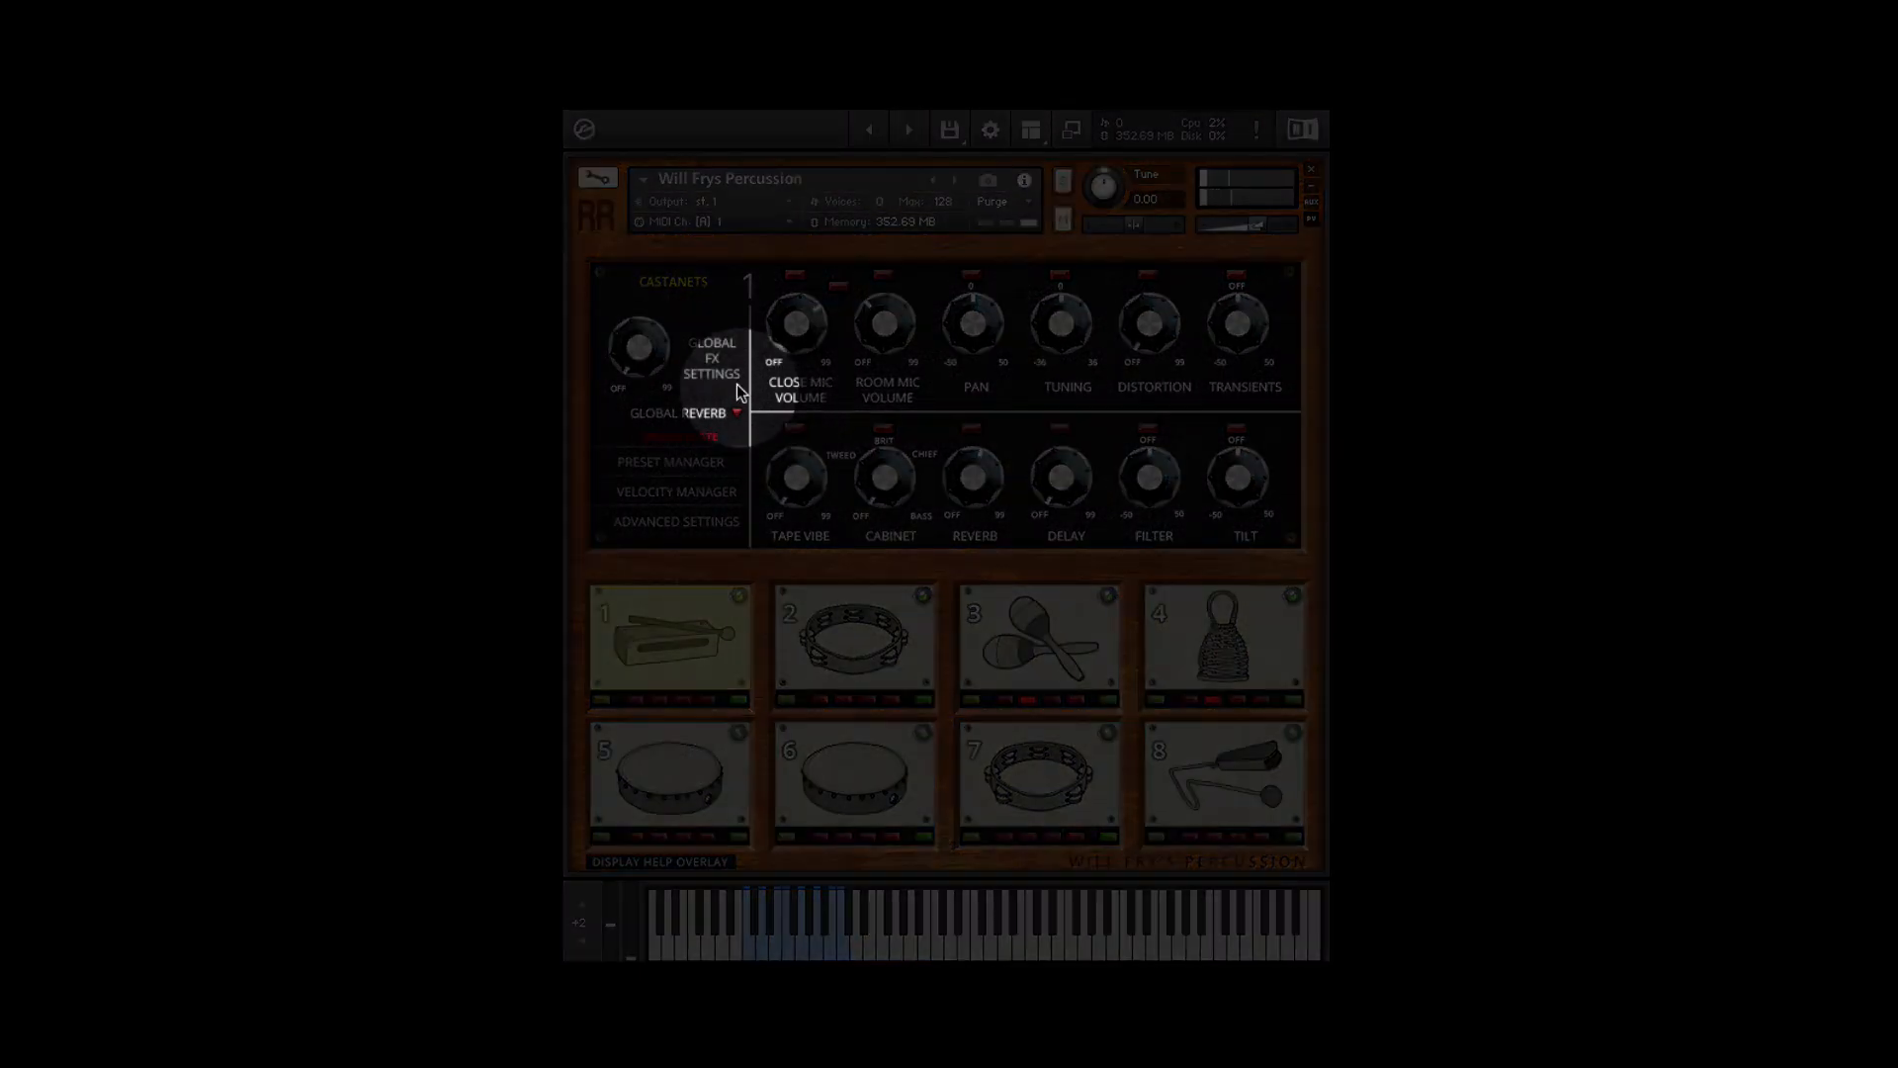
# Open the global effects settings and raise the global delay time above its midpoint.
pyautogui.click(708, 361)
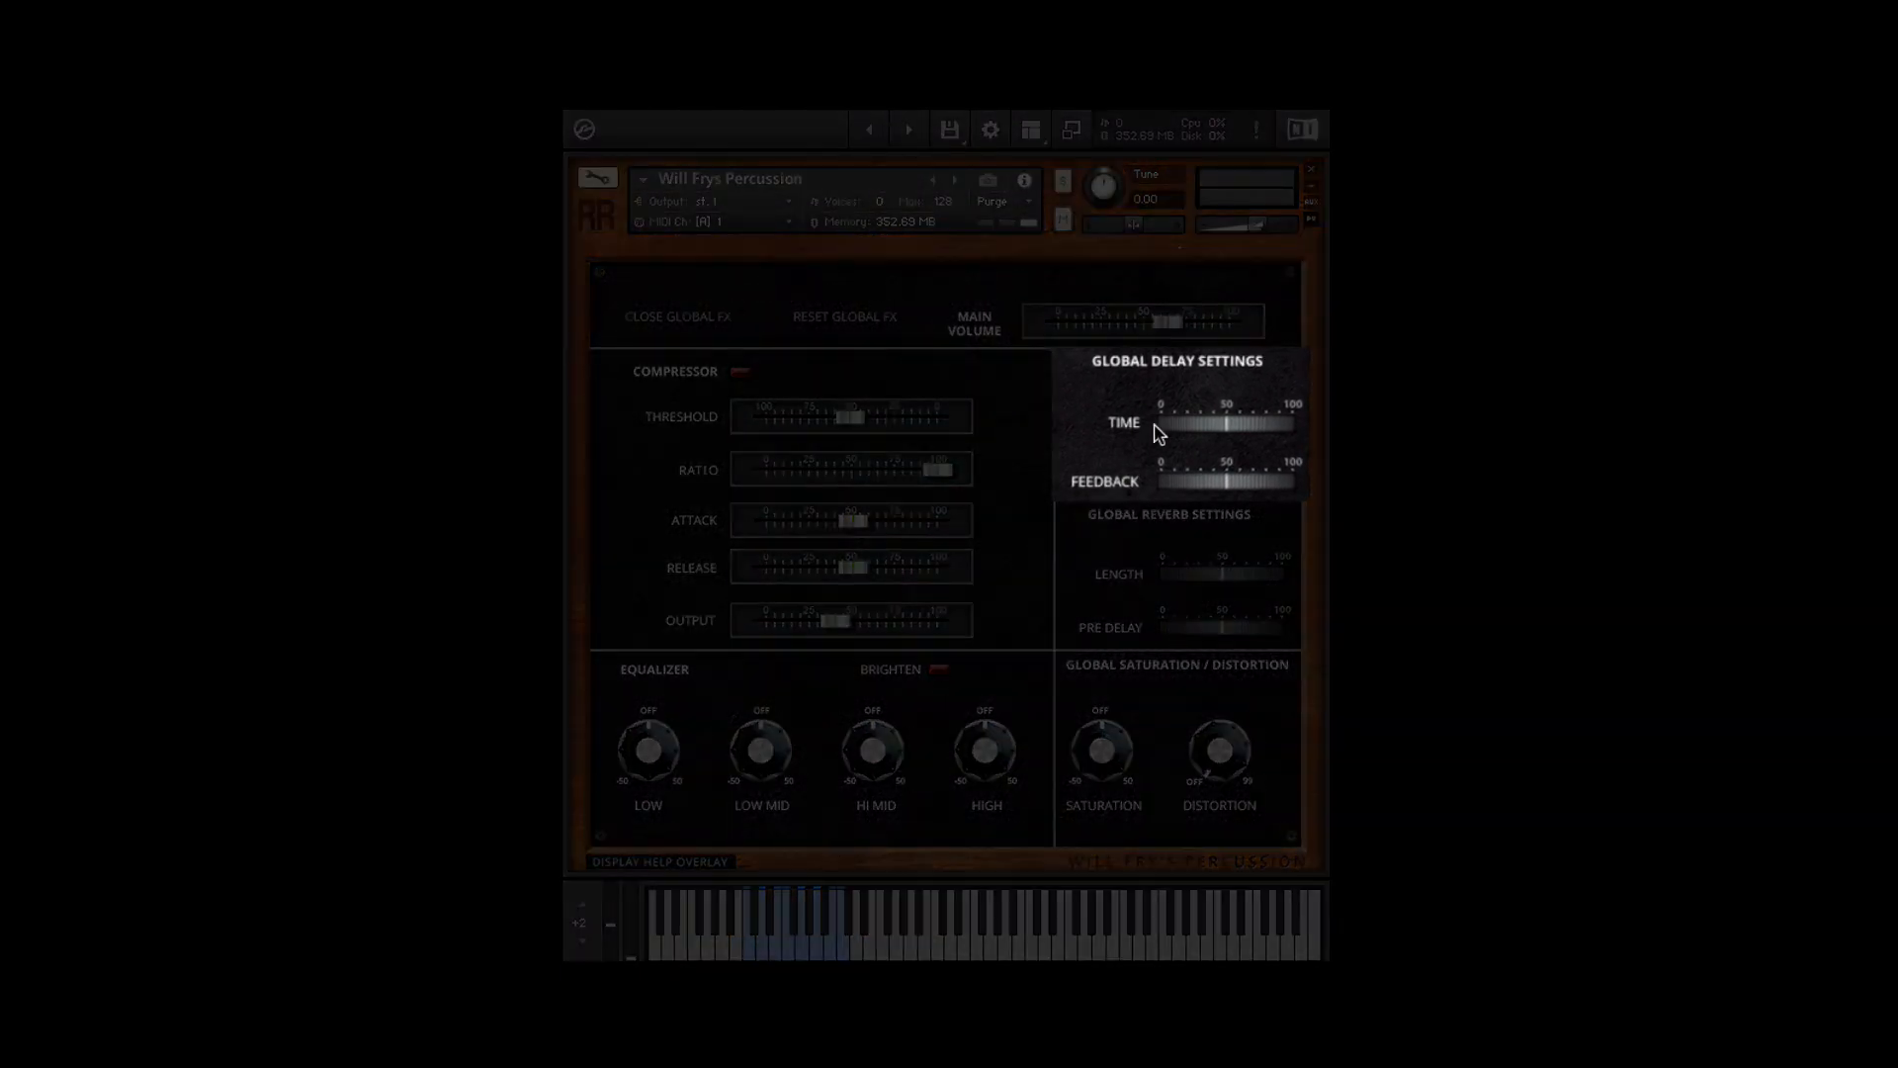
pyautogui.moveTo(1200, 424)
pyautogui.mouseDown()
pyautogui.moveTo(1207, 528)
pyautogui.moveTo(1237, 479)
pyautogui.moveTo(1237, 423)
pyautogui.mouseUp()
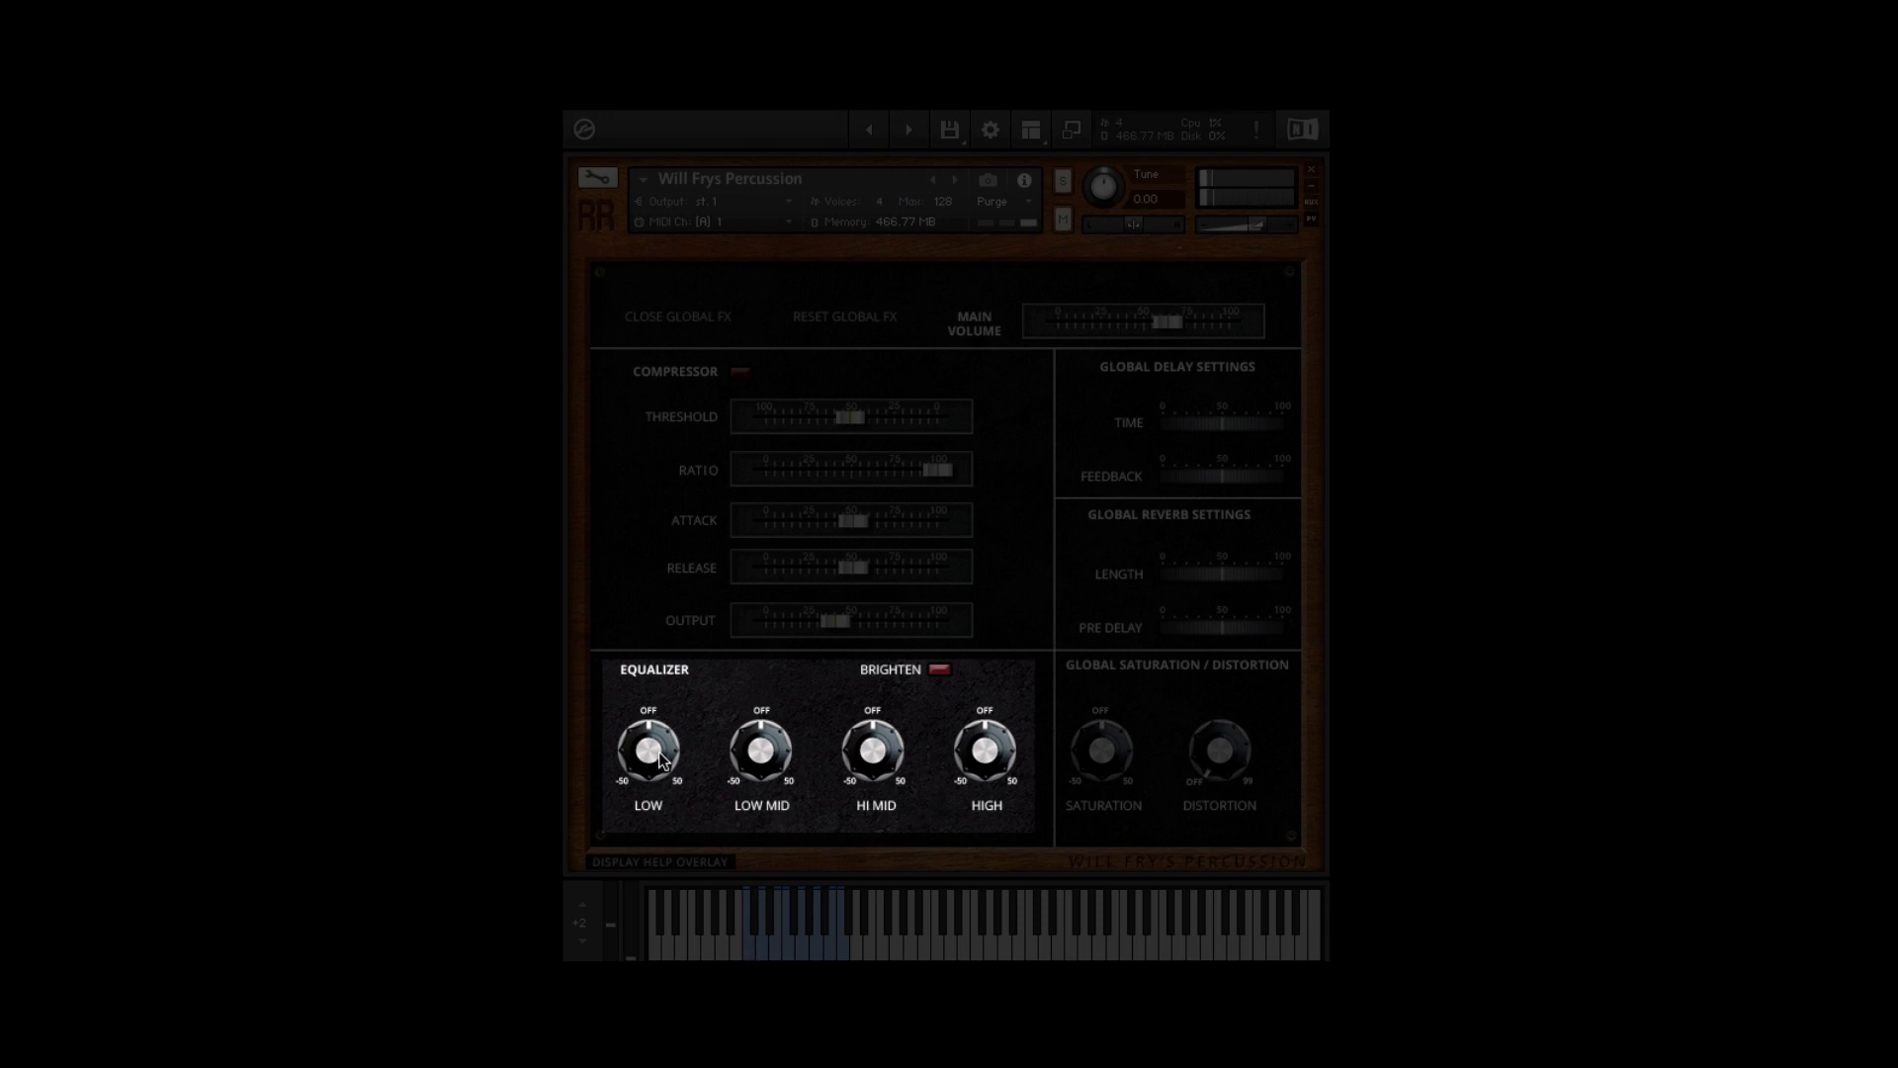
# Try a low mid cut, a hi mid boost and Brighten in the global equalizer, and close the global effects settings.
pyautogui.moveTo(759, 746); pyautogui.dragTo(757, 766)
pyautogui.moveTo(894, 745); pyautogui.dragTo(1010, 668)
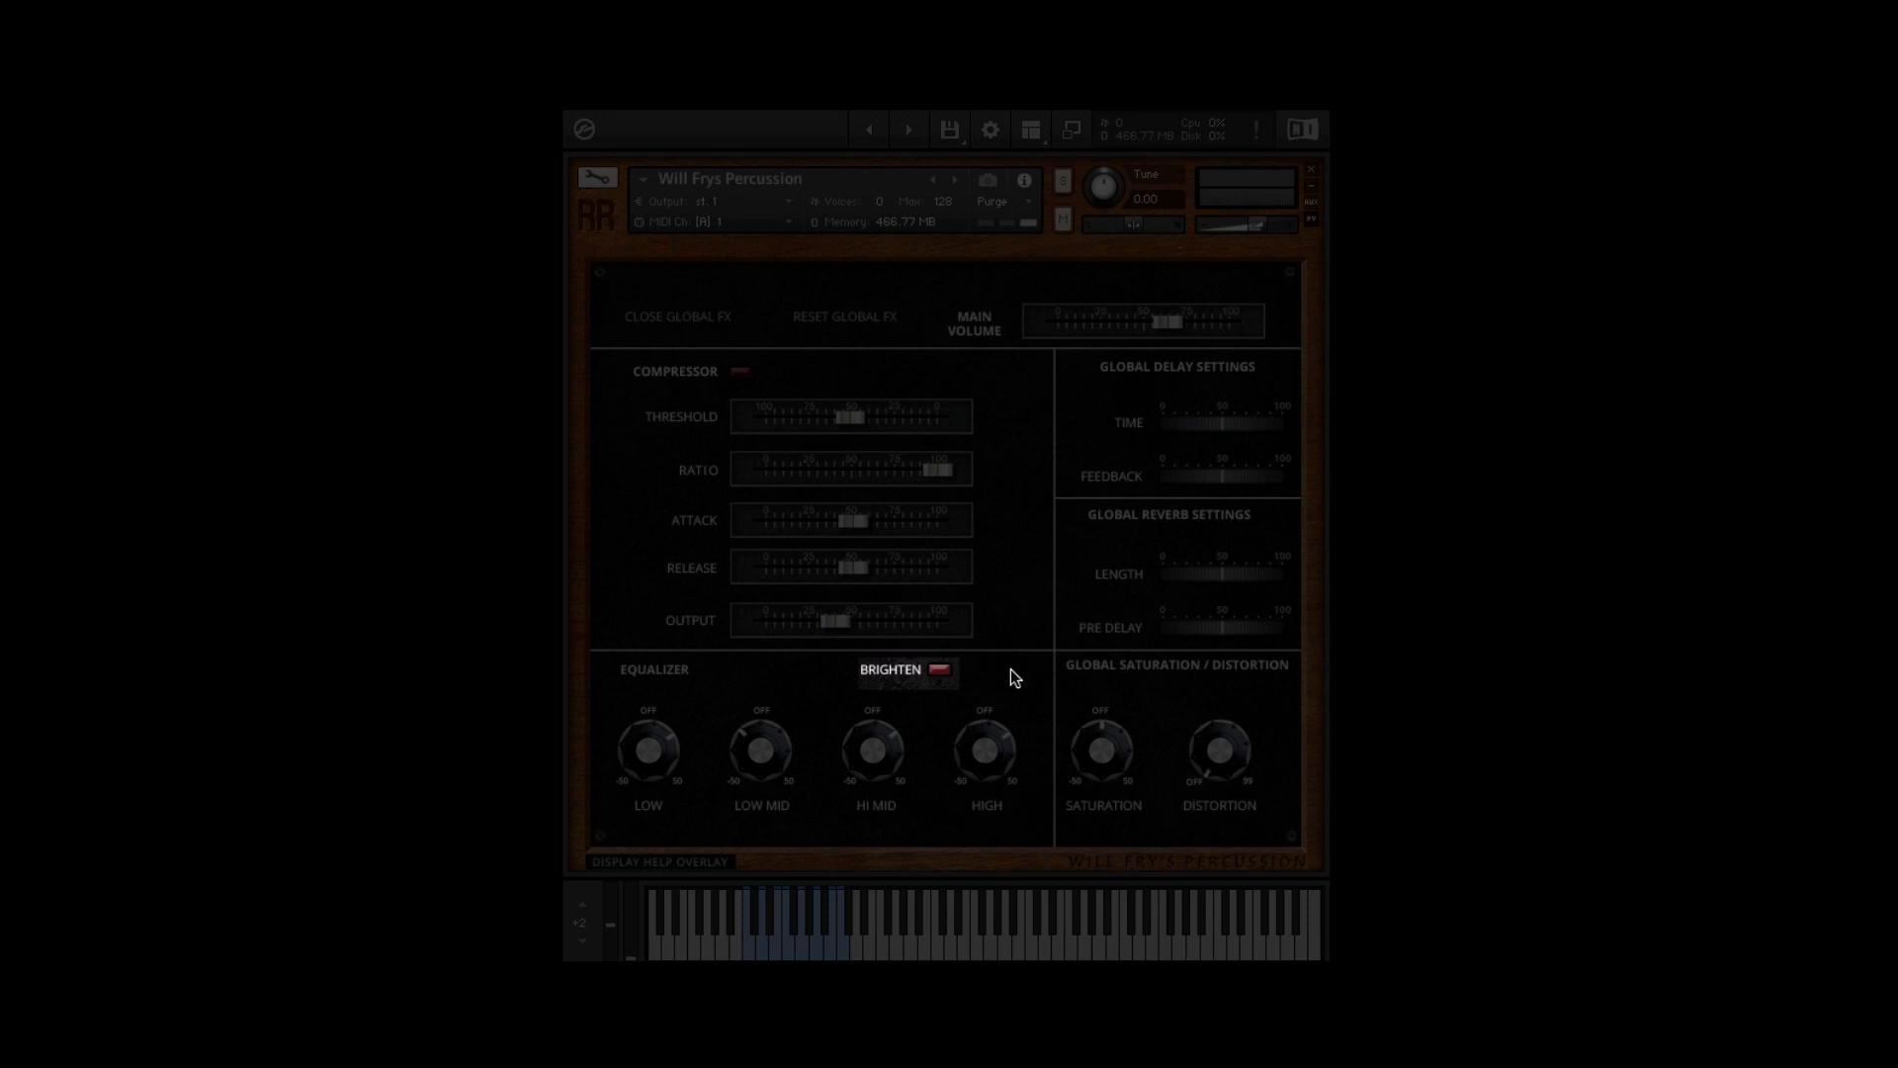
pyautogui.click(938, 671)
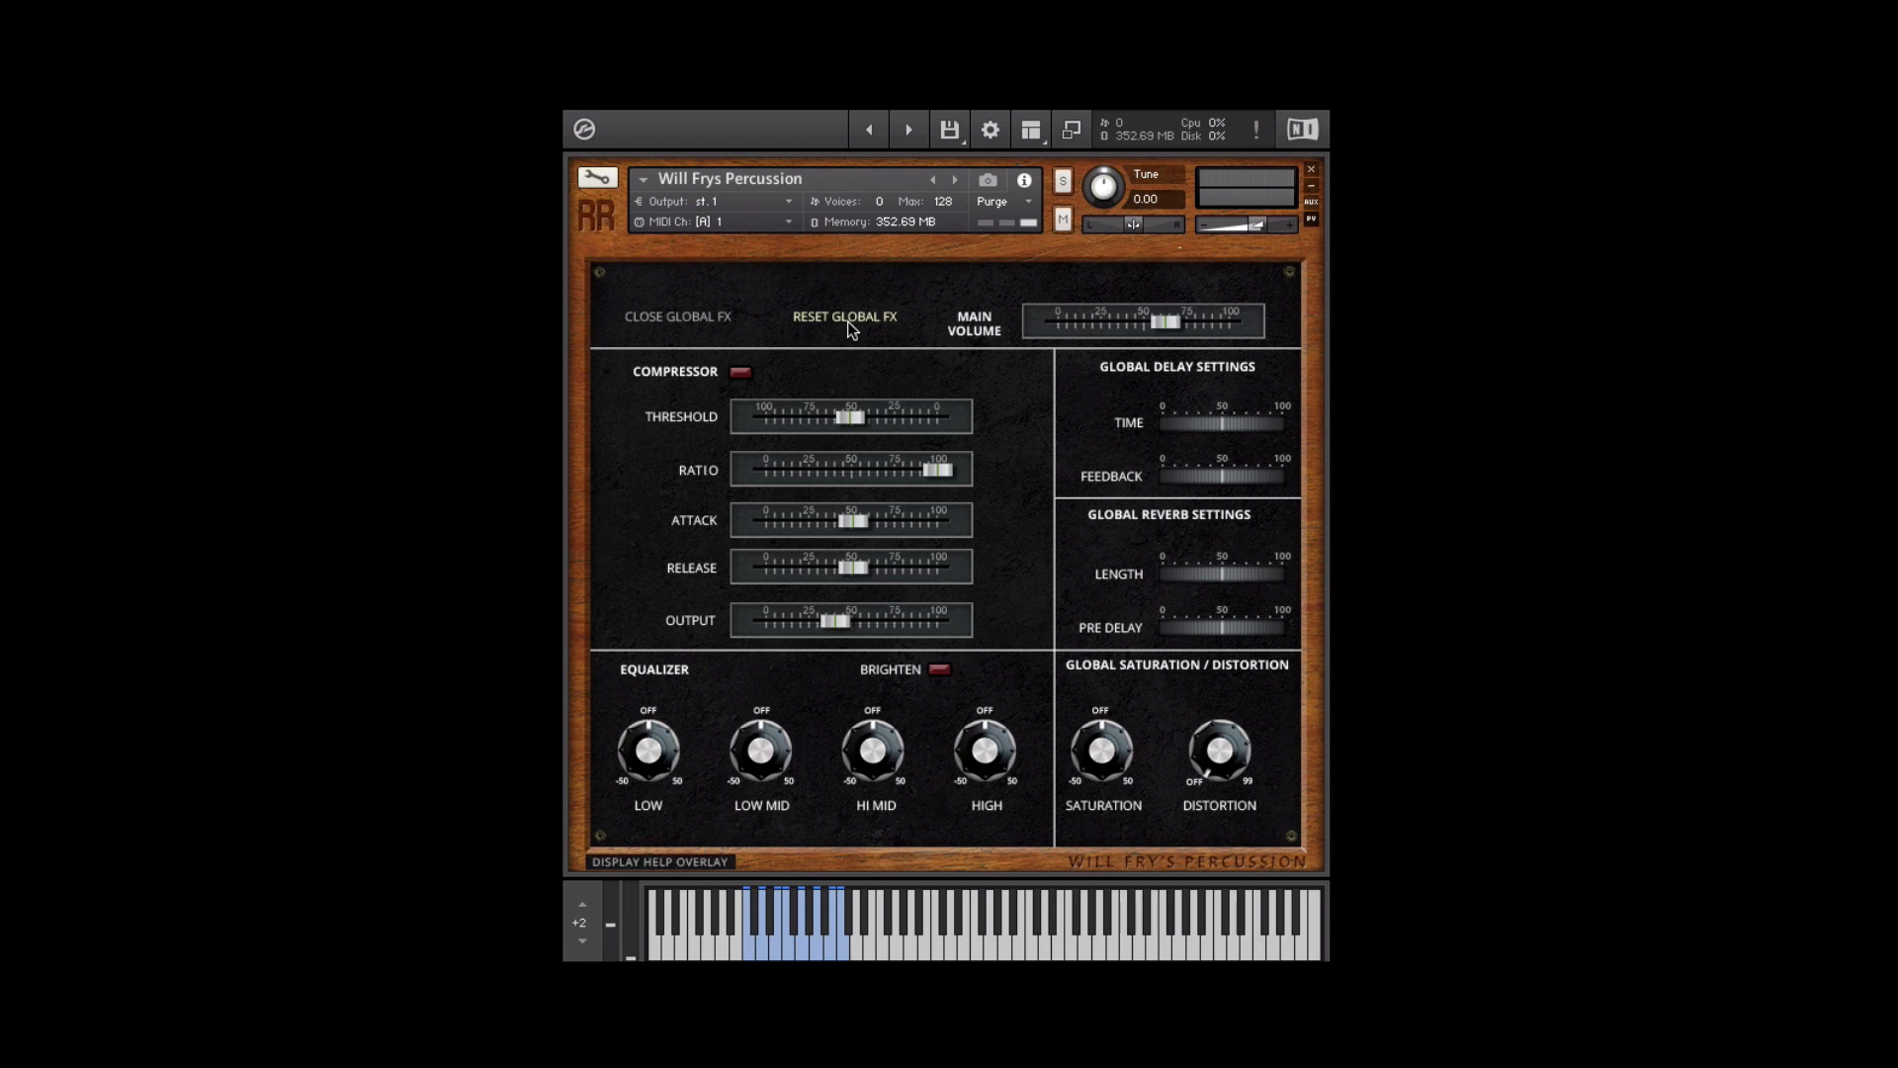
pyautogui.click(667, 317)
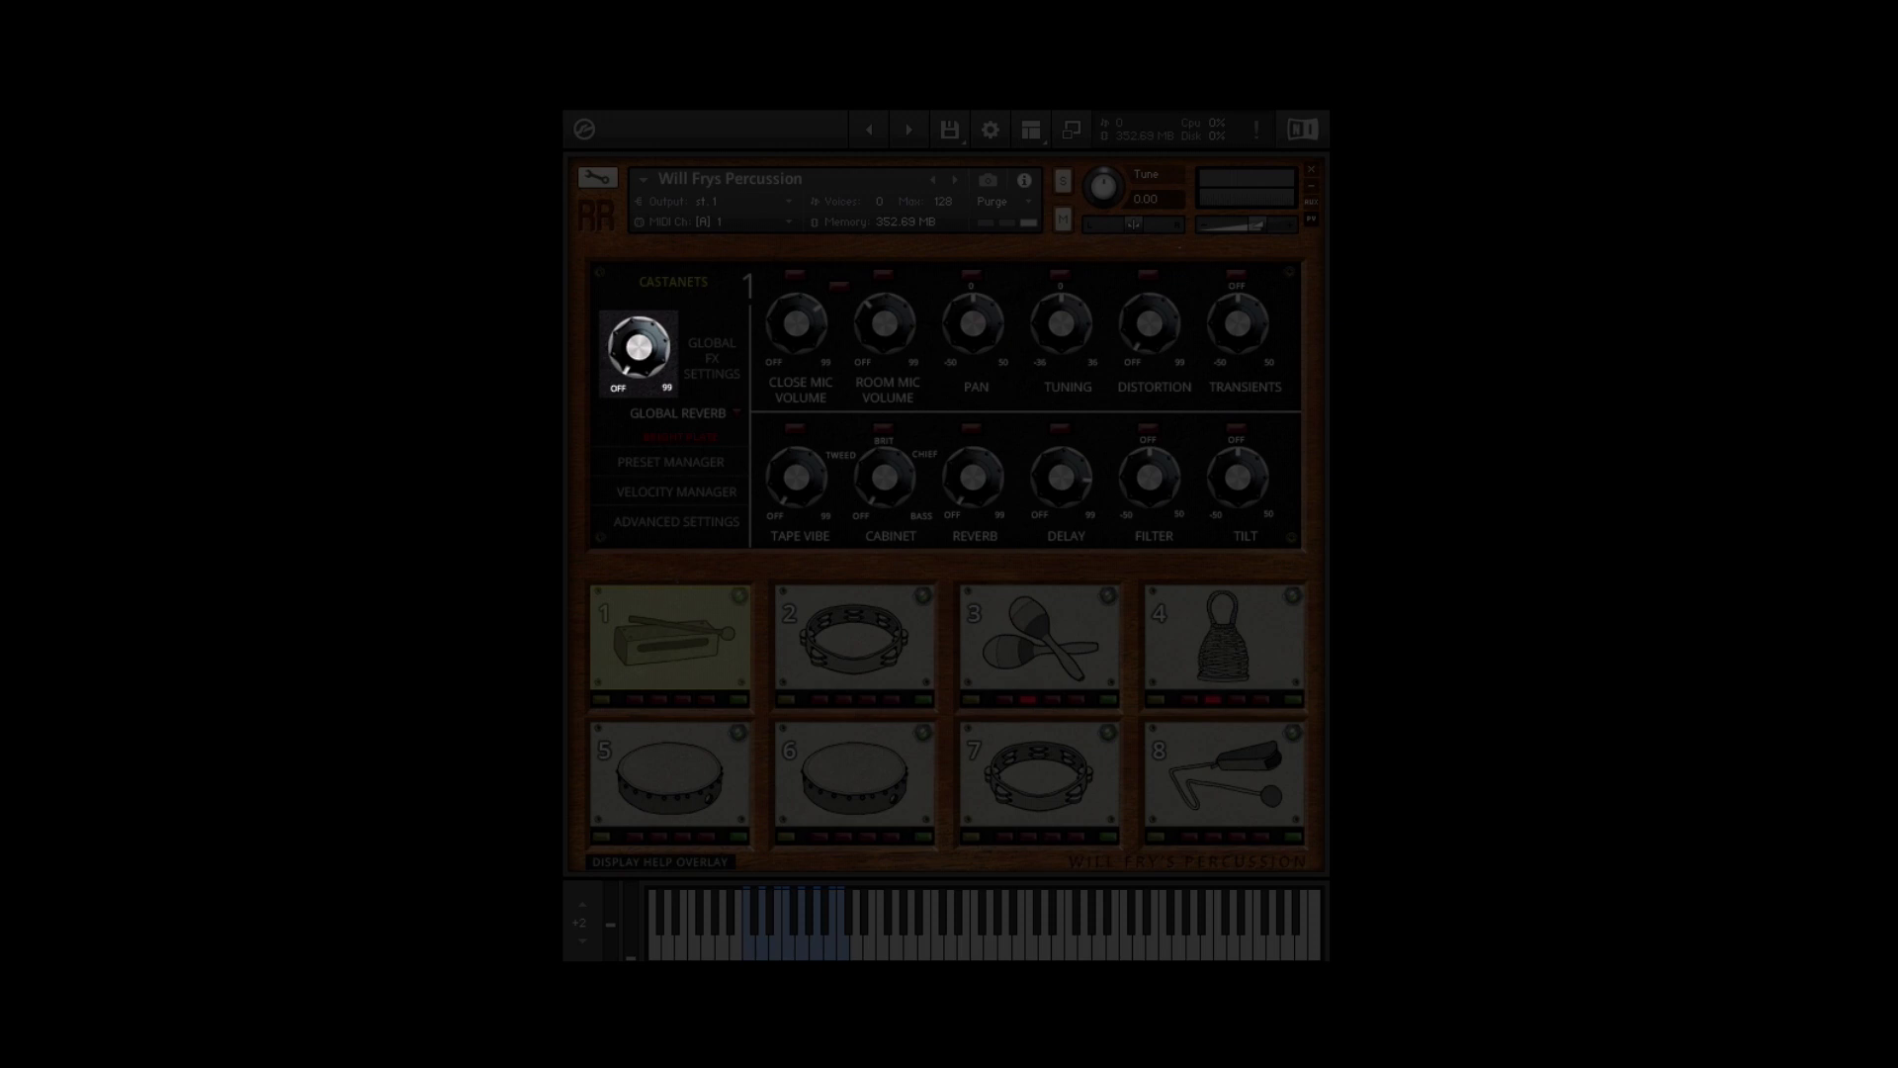
# Raise the reverb on slot 6's Caixa Center and select slot 1's Castanets.
pyautogui.click(815, 768)
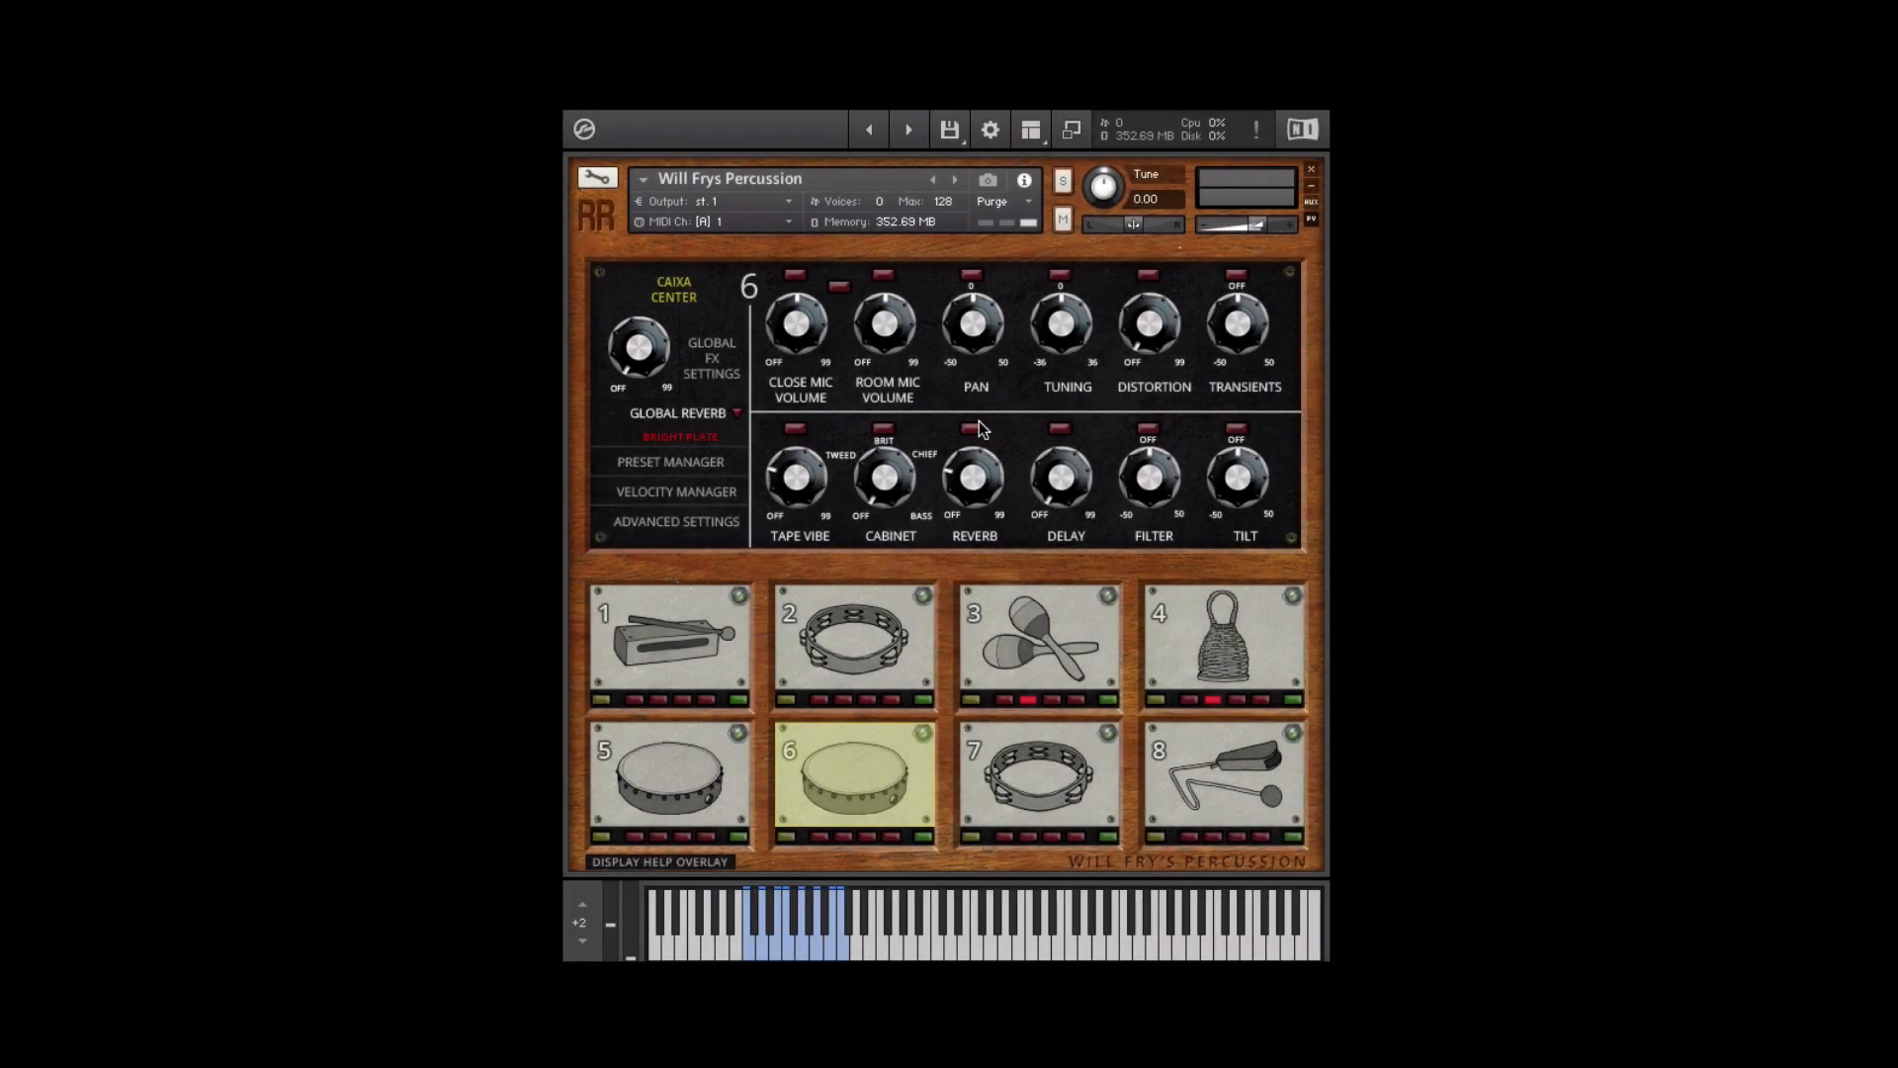
pyautogui.moveTo(979, 421); pyautogui.dragTo(977, 412)
pyautogui.click(676, 619)
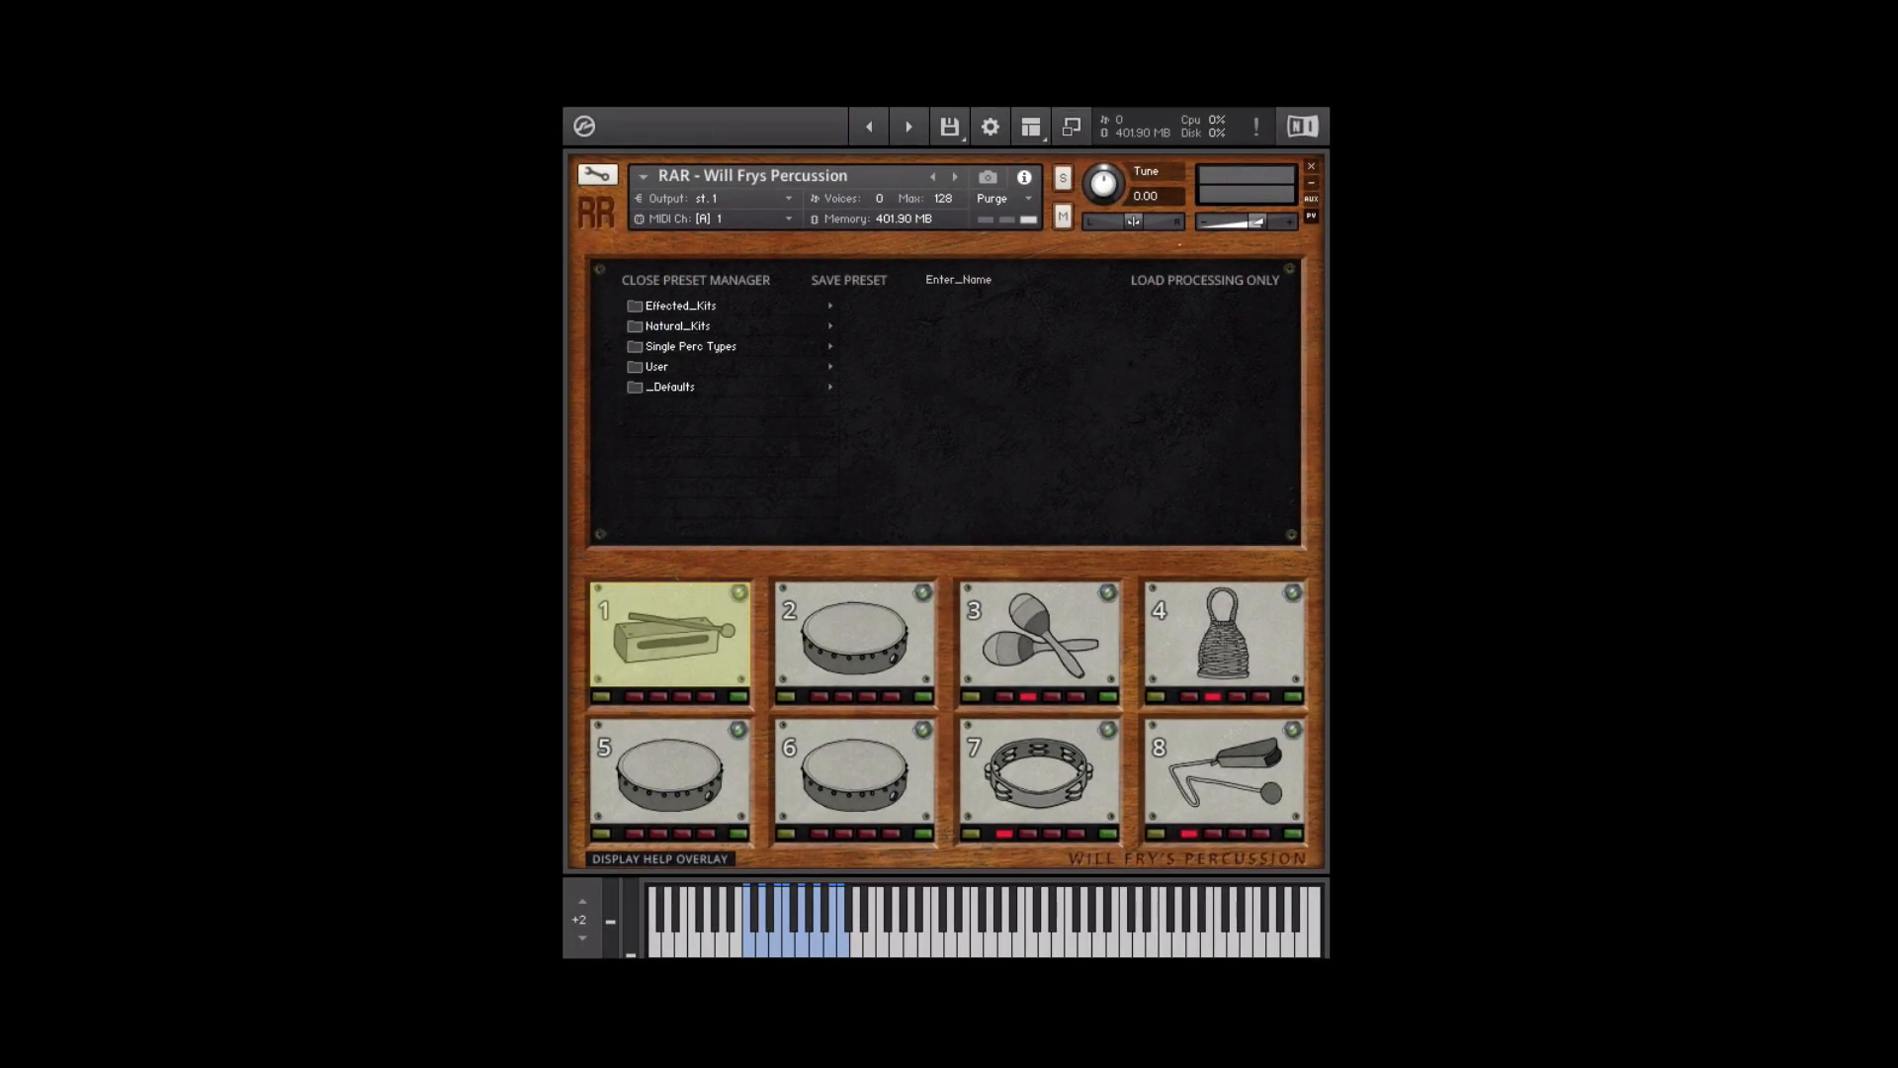
# Load the Momentum 2 preset from Natural_Kits, followed by the Bucket preset from Single Perc Types.
pyautogui.click(642, 328)
pyautogui.click(921, 328)
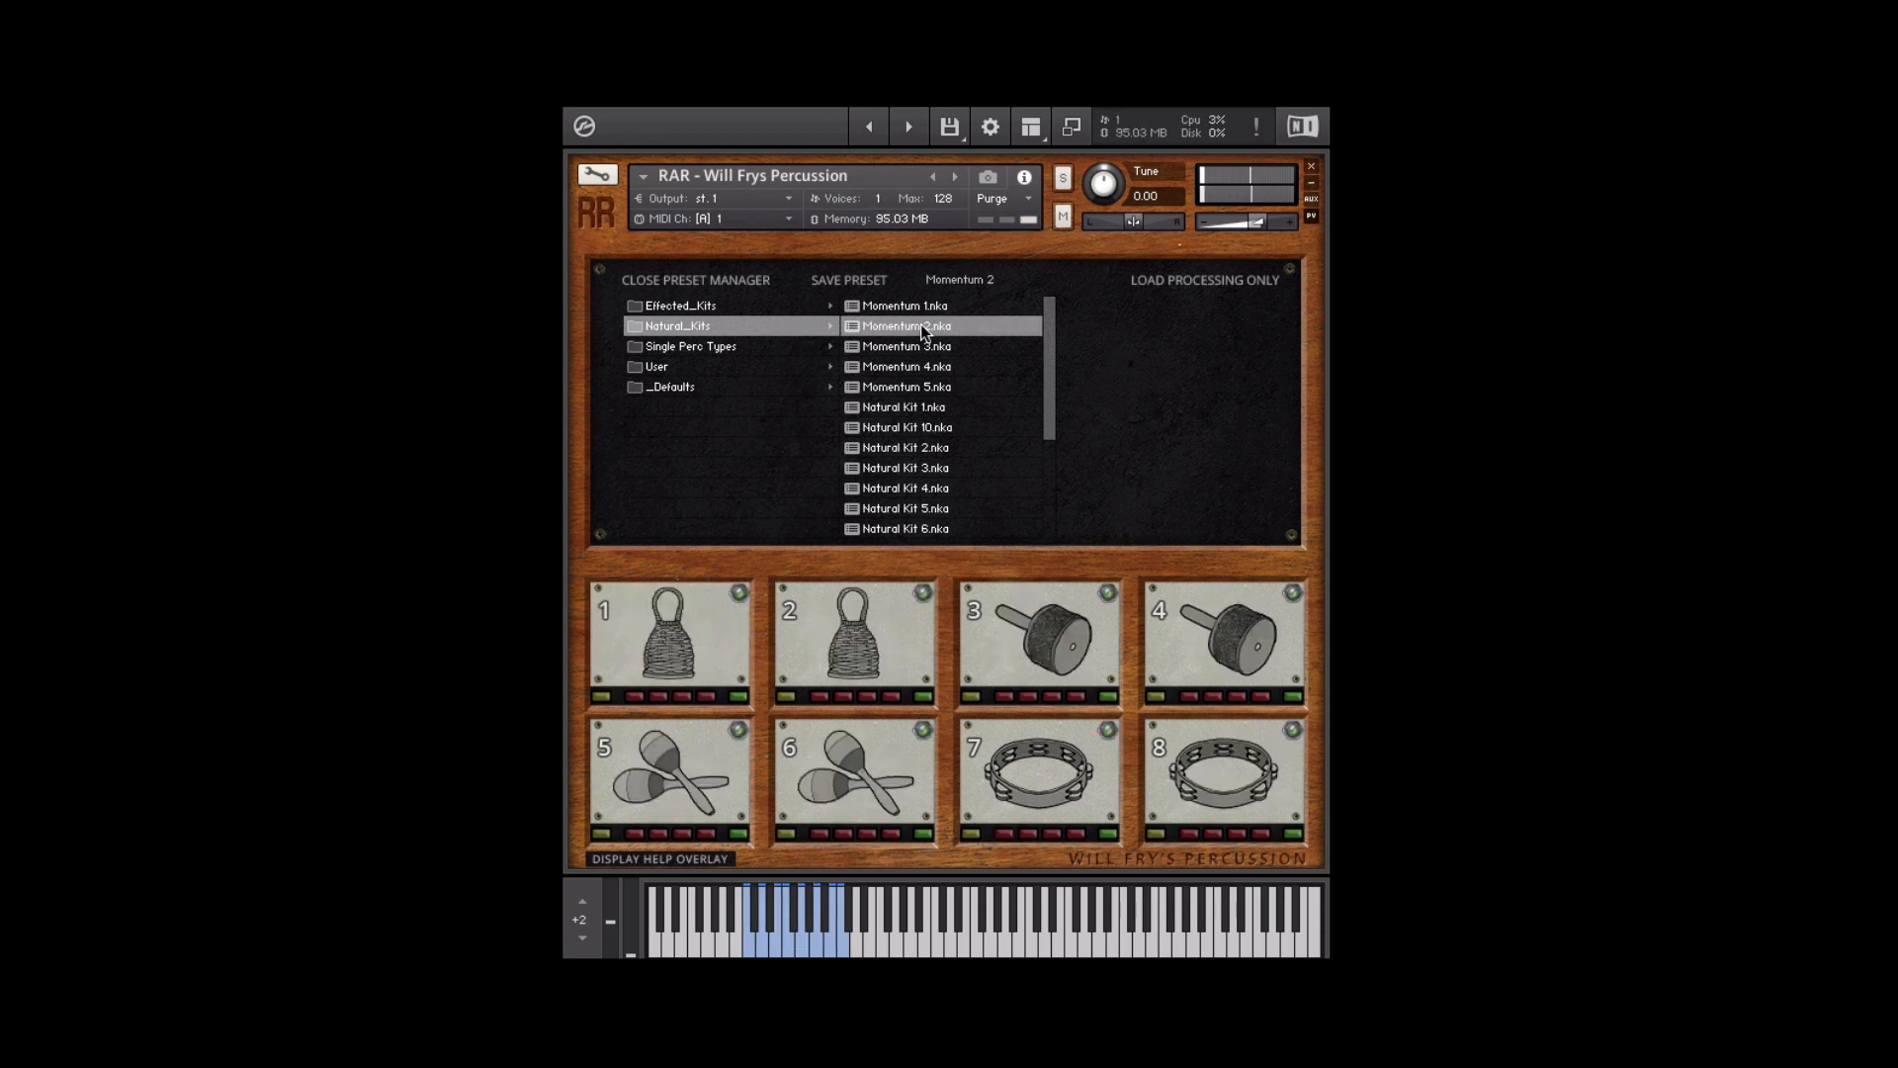
pyautogui.click(789, 346)
pyautogui.click(876, 366)
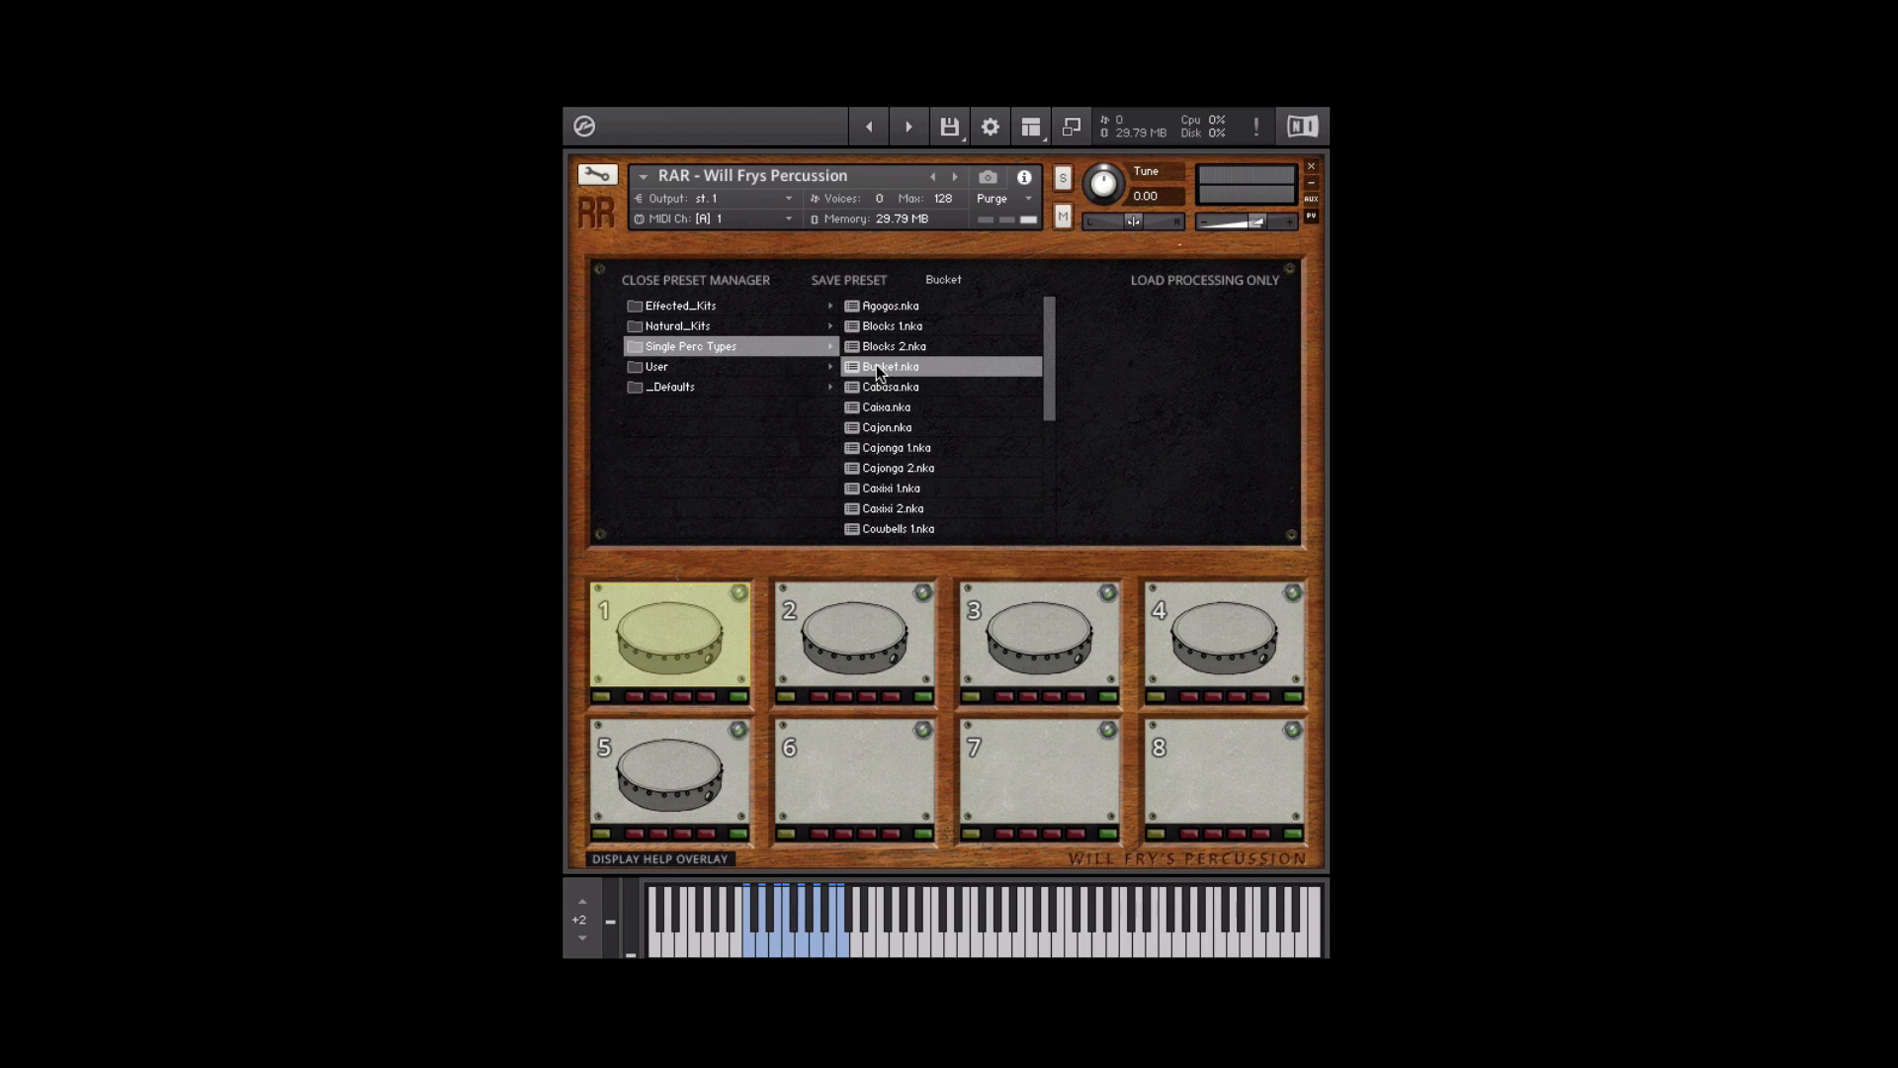
# Load the Cajonga 1, Repinique and Shakers presets from Single Perc Types one after another.
pyautogui.click(882, 447)
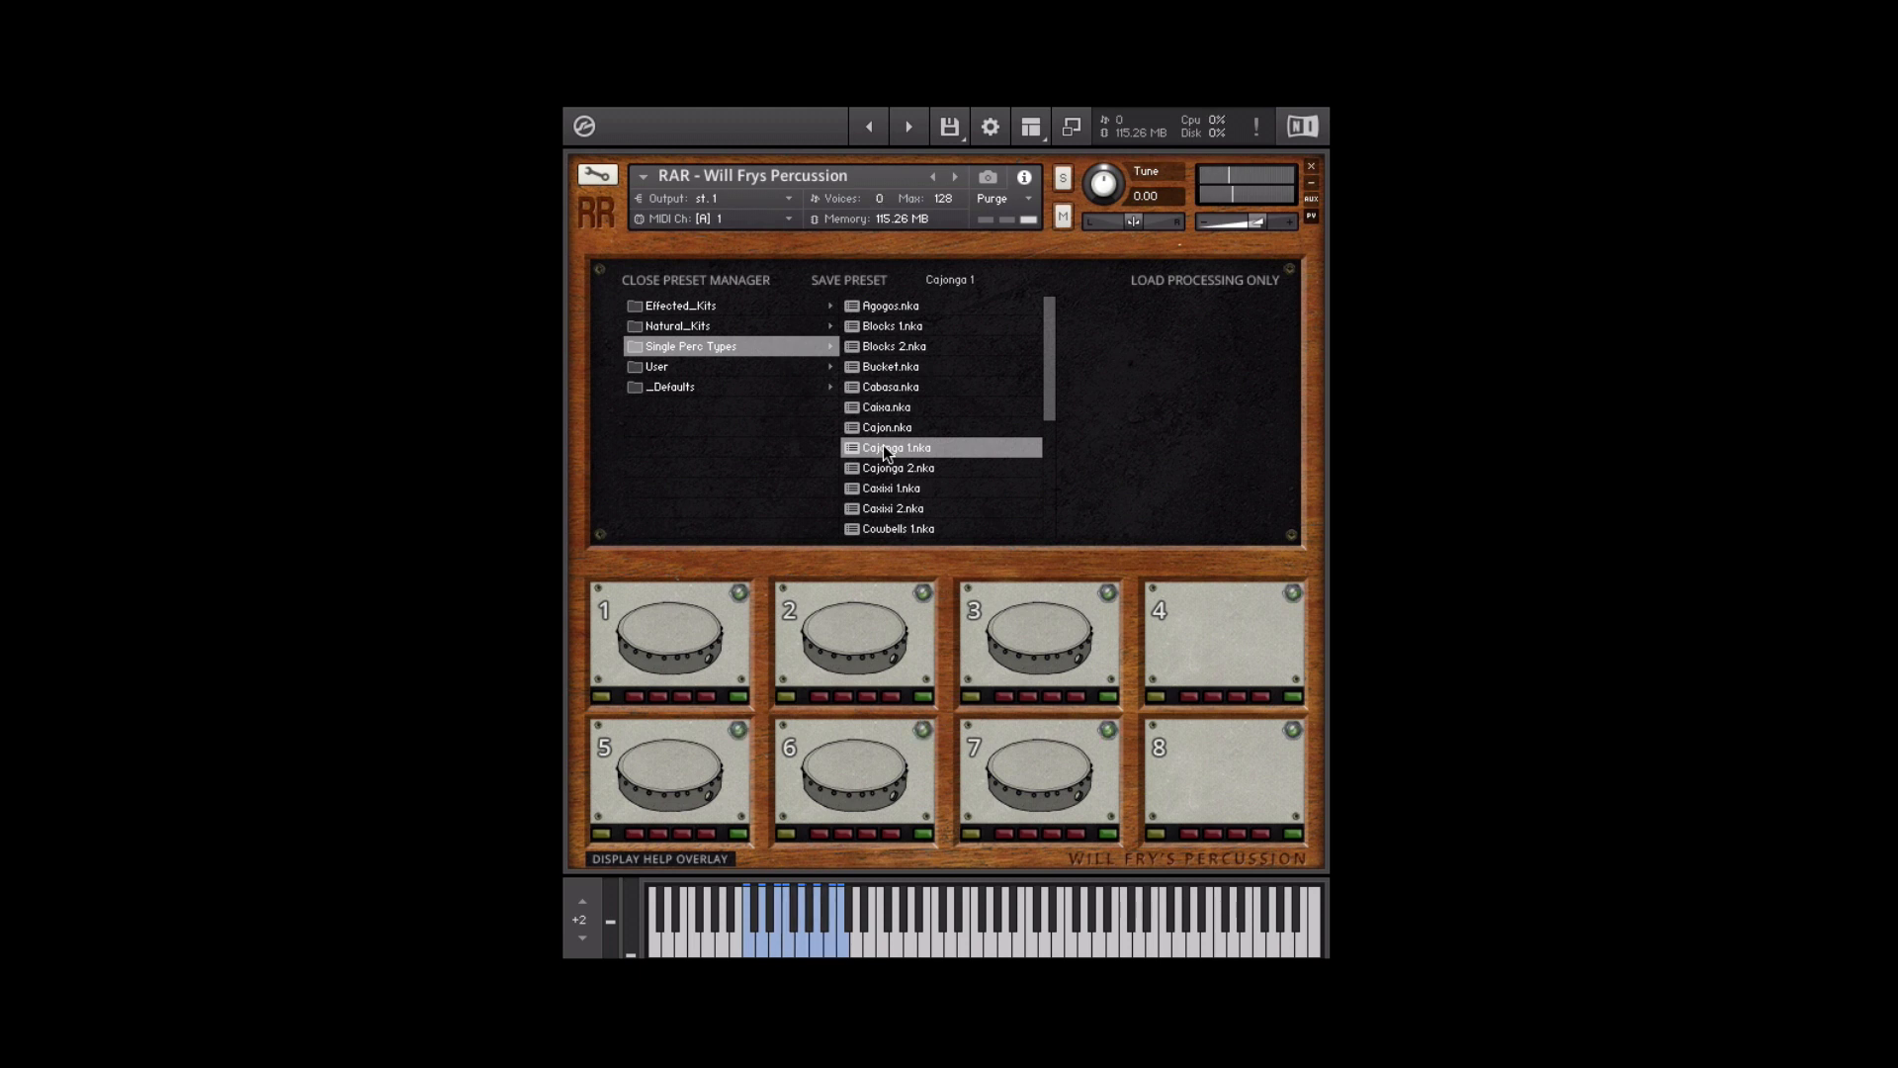
pyautogui.moveTo(1054, 385); pyautogui.dragTo(1040, 465)
pyautogui.click(876, 492)
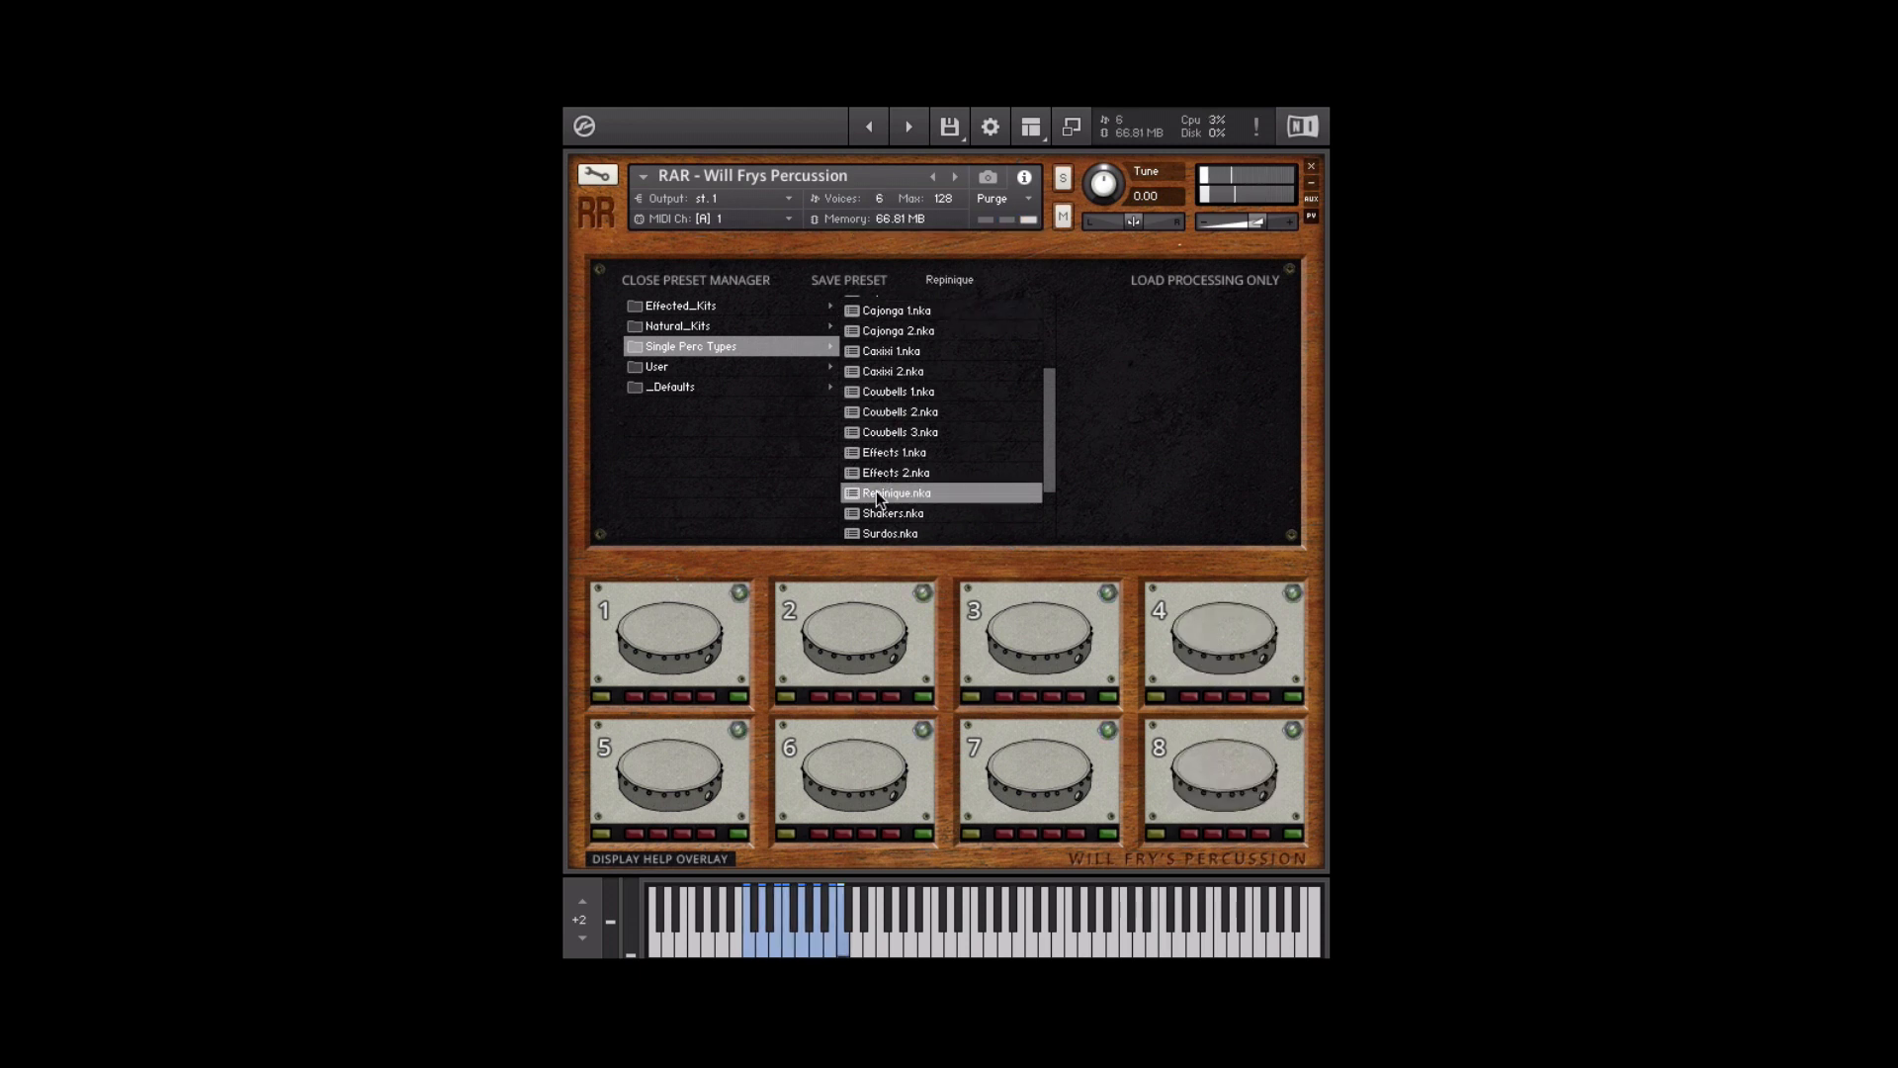
pyautogui.click(880, 511)
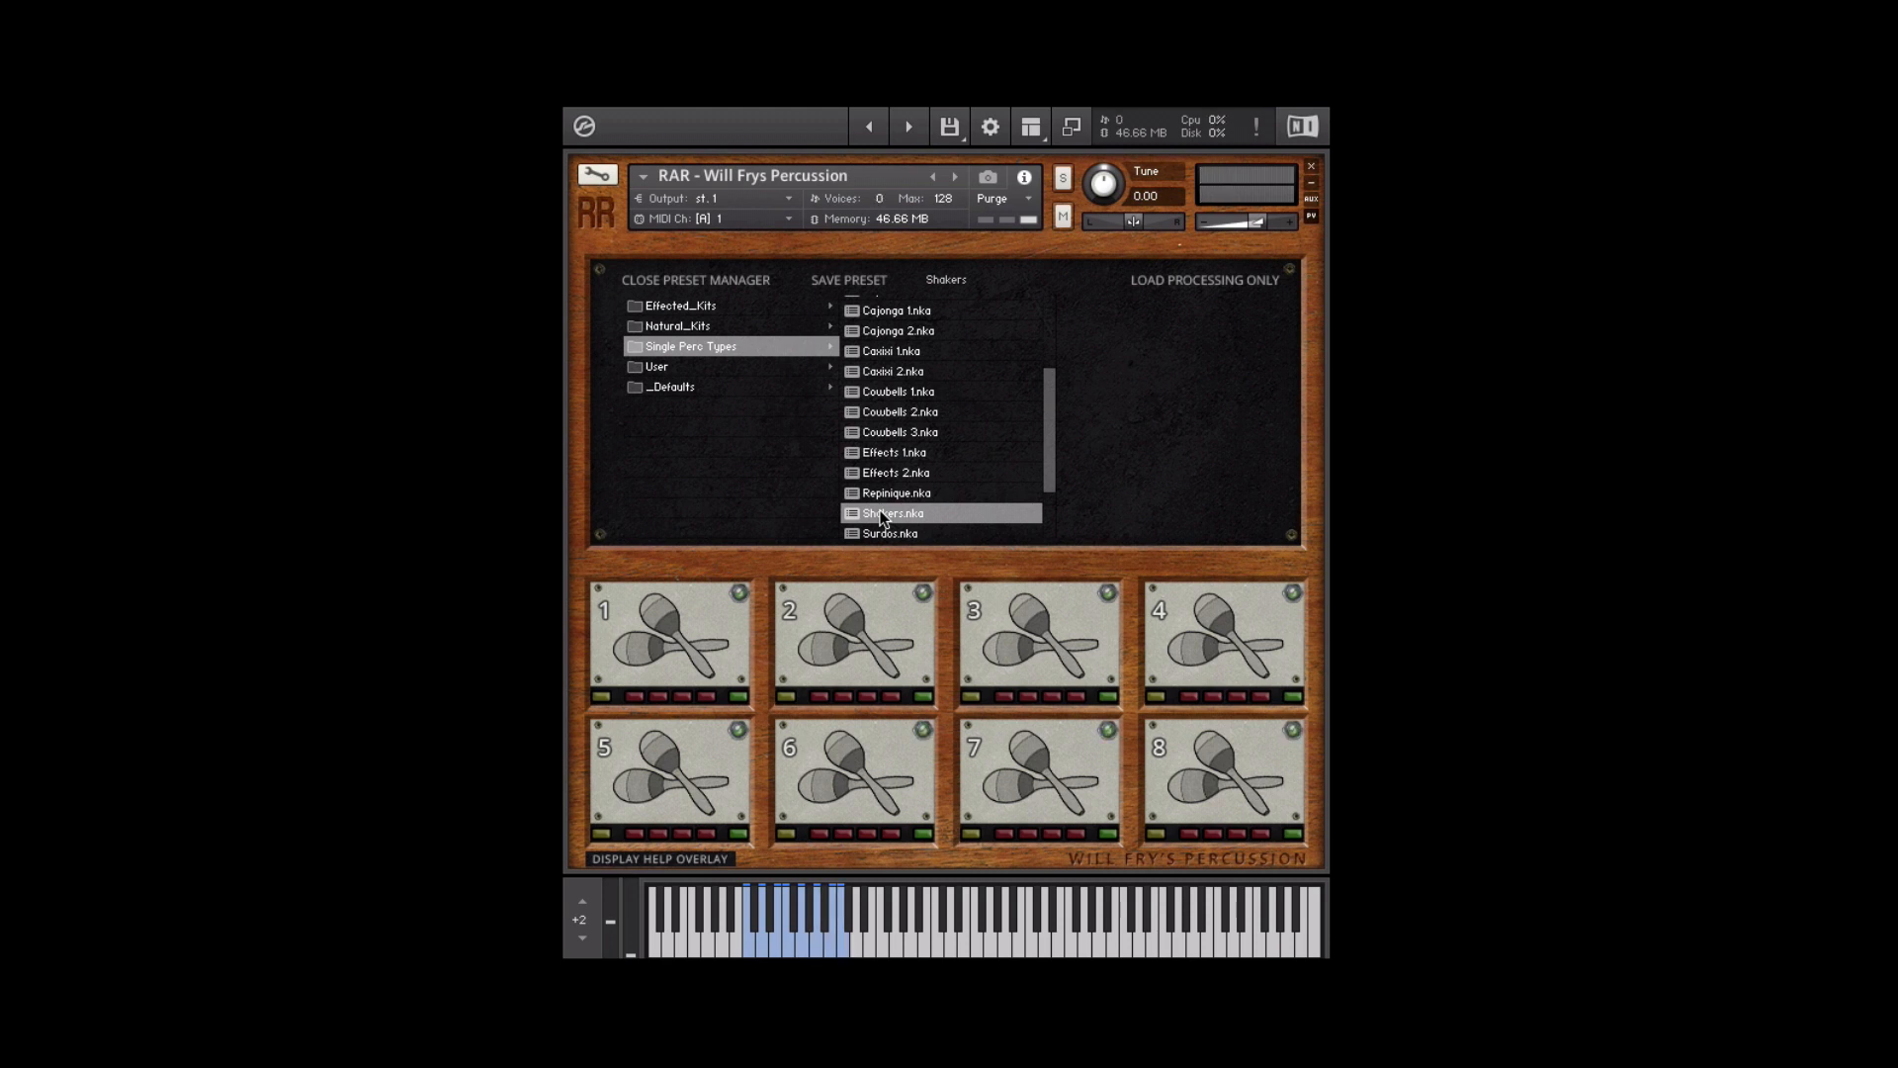
# Load Natural Kit 2 from Natural_Kits, followed by Experimental Kit 10 and Atmospheric Closer from Effected_Kits.
pyautogui.click(750, 328)
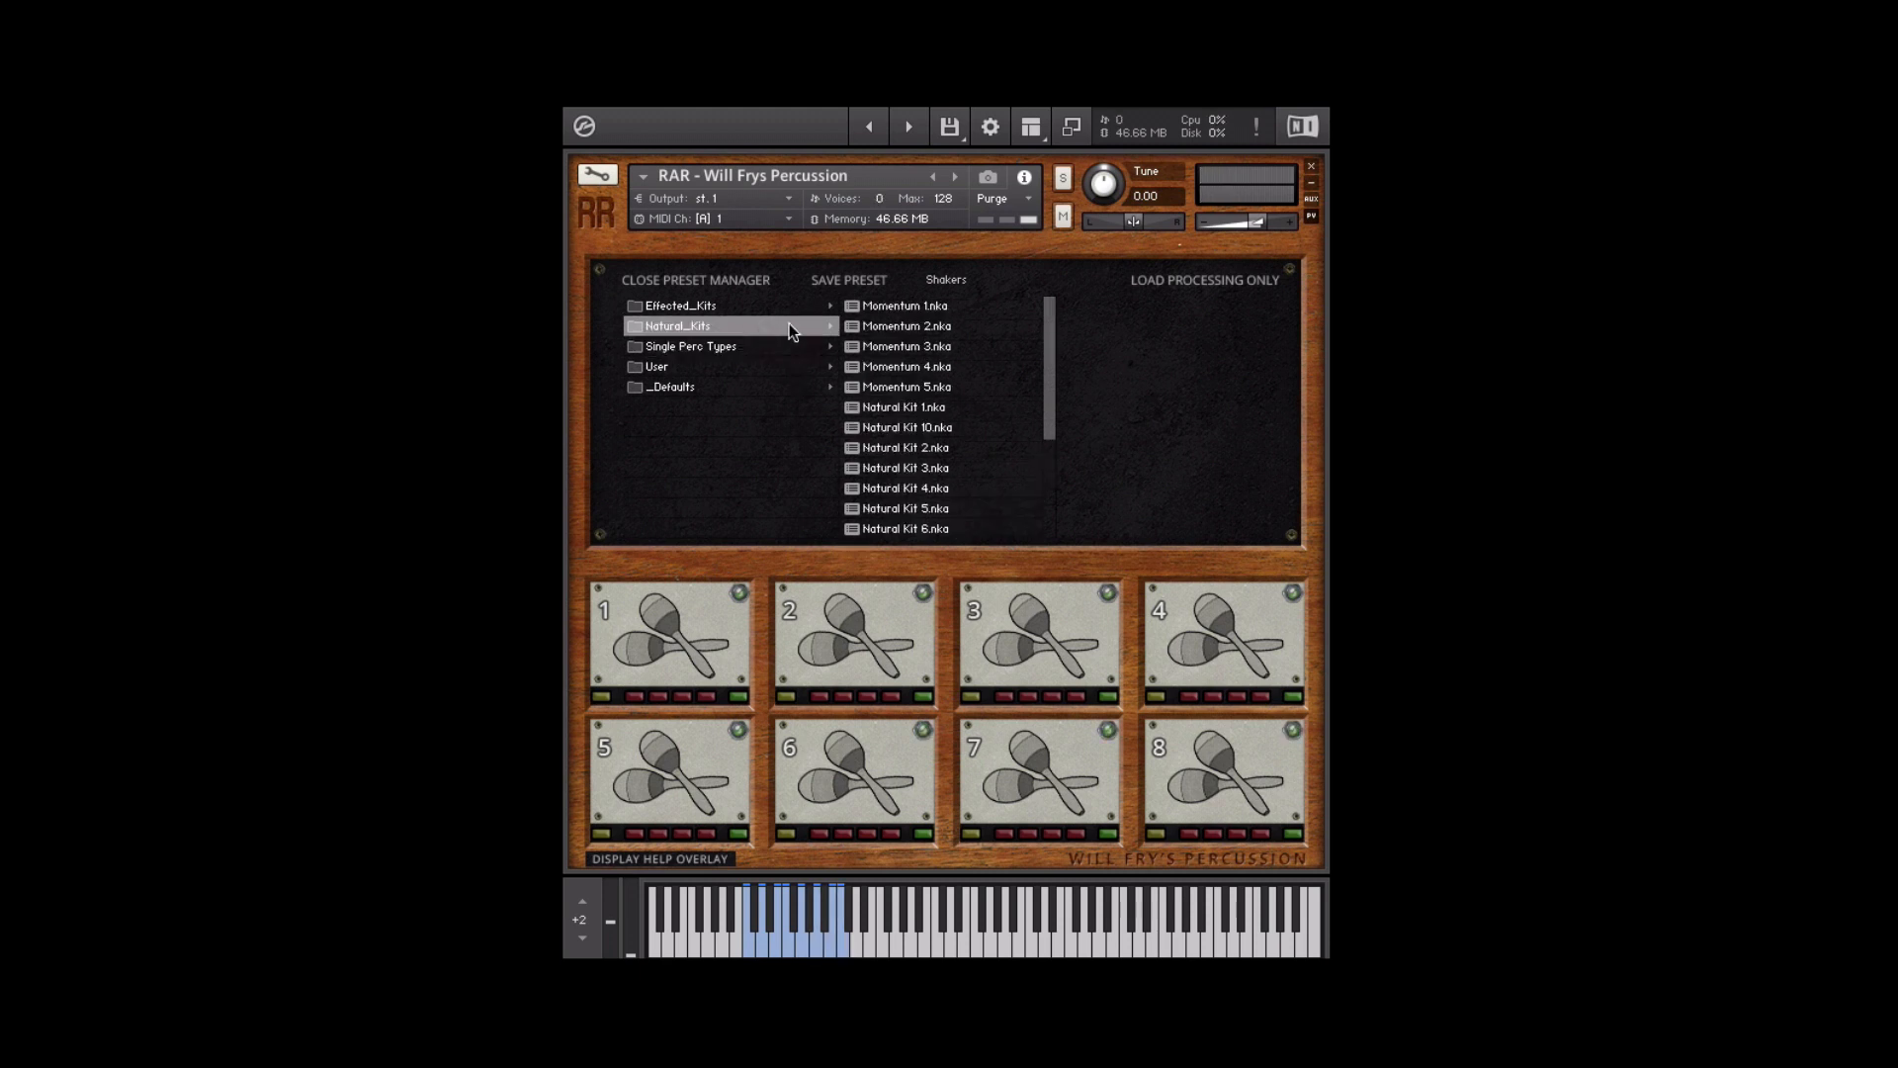
pyautogui.click(885, 445)
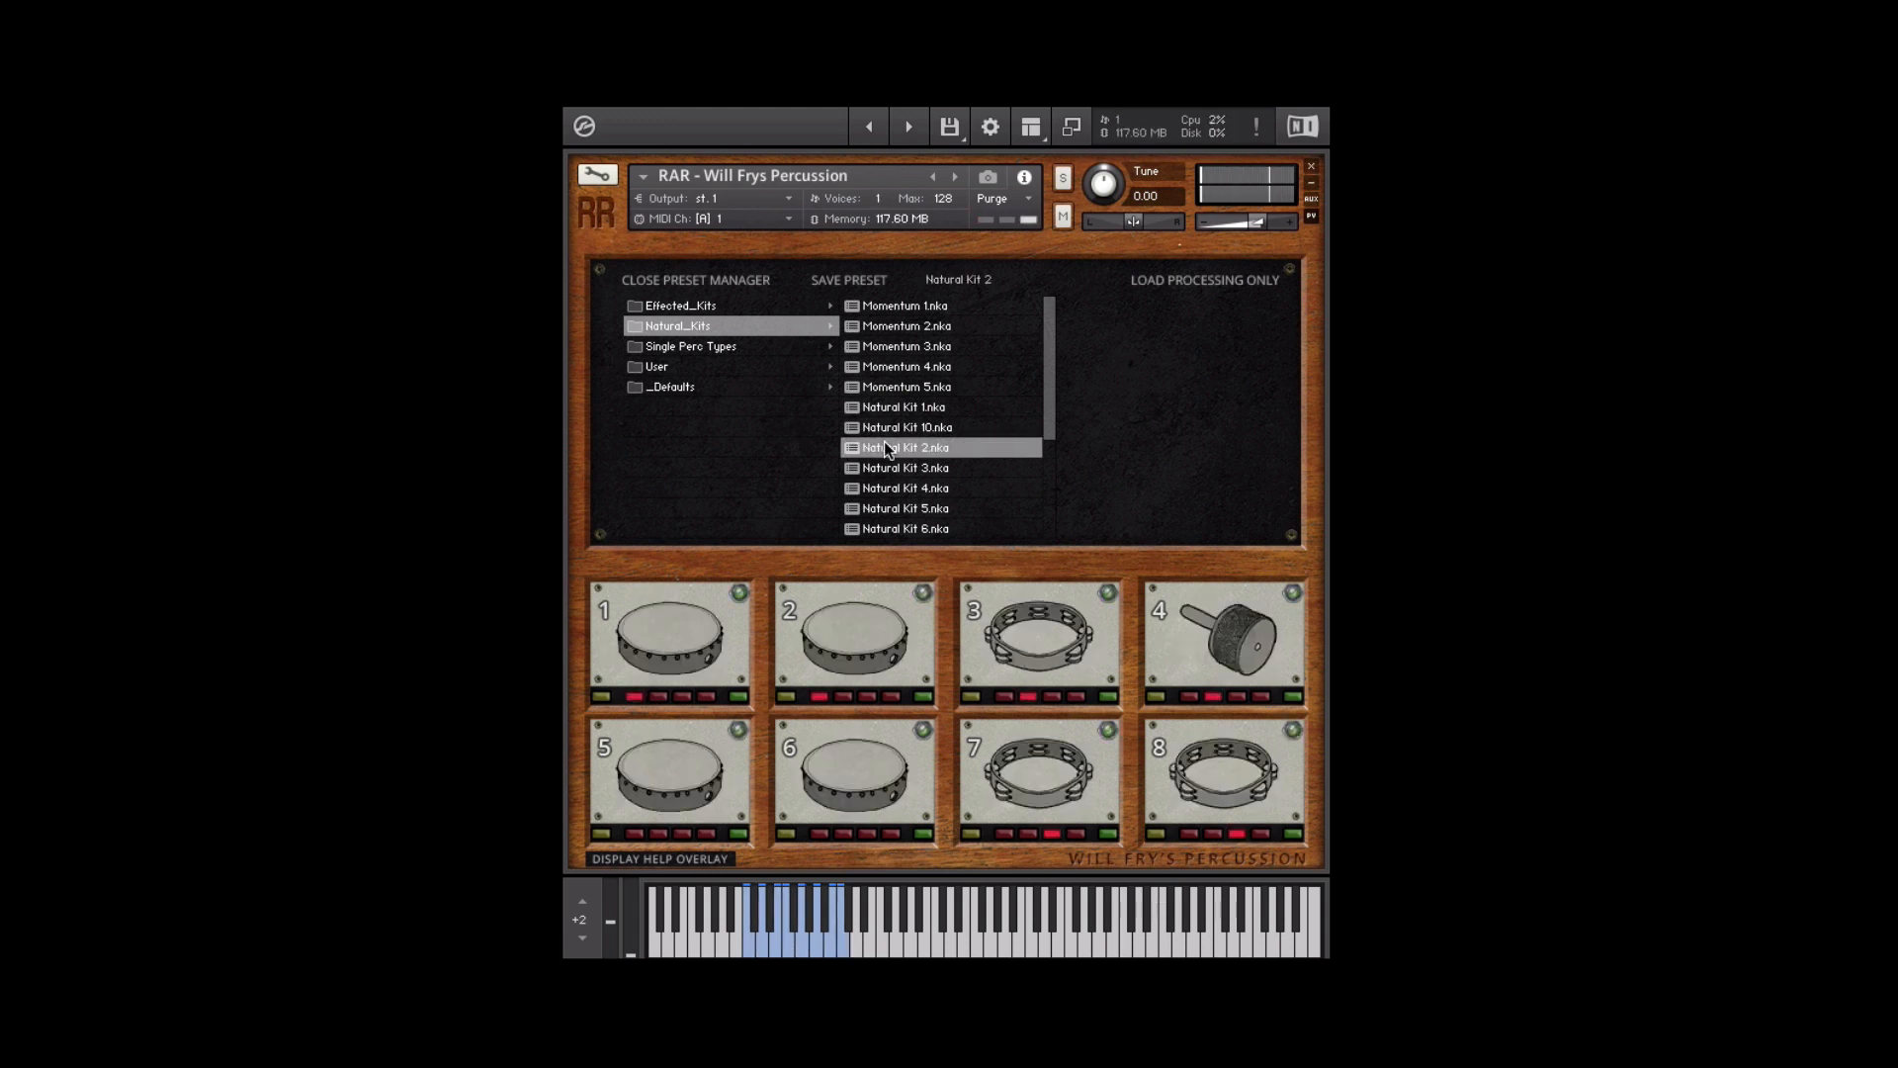
pyautogui.click(780, 308)
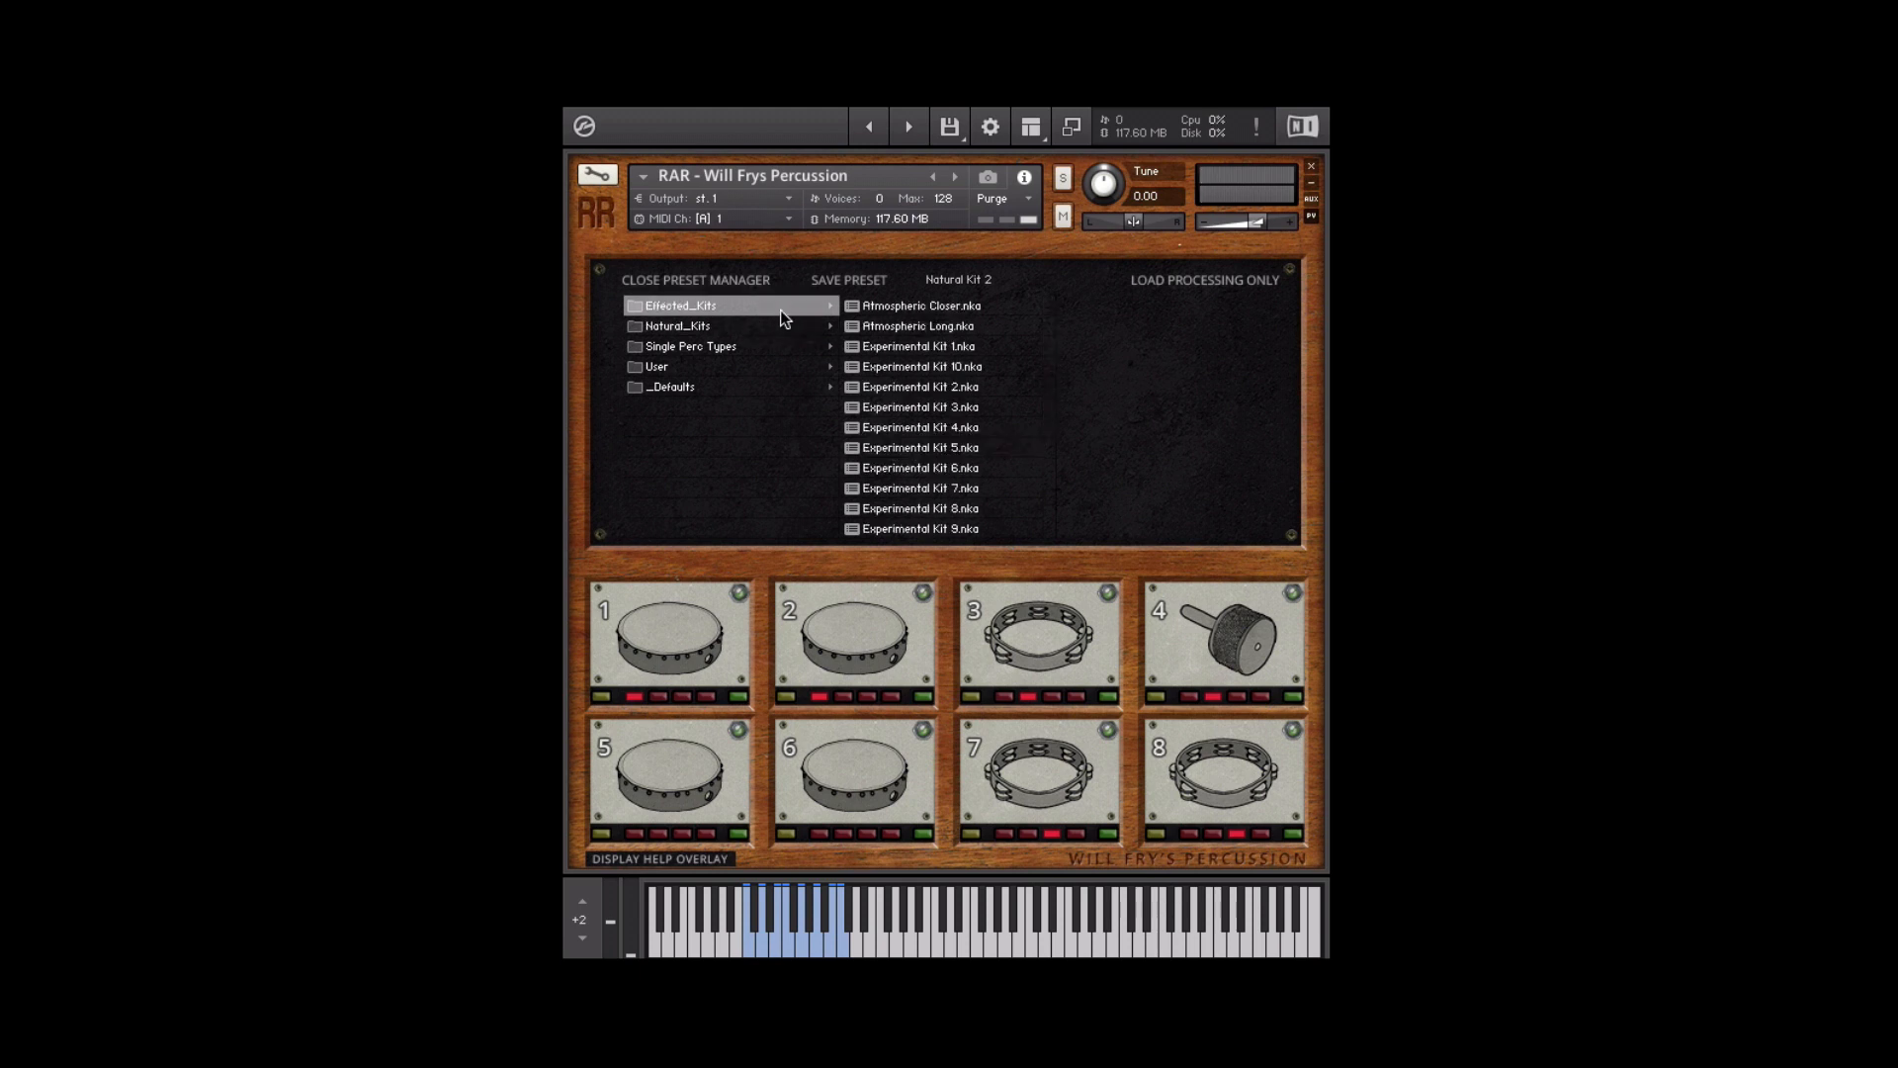
pyautogui.click(912, 364)
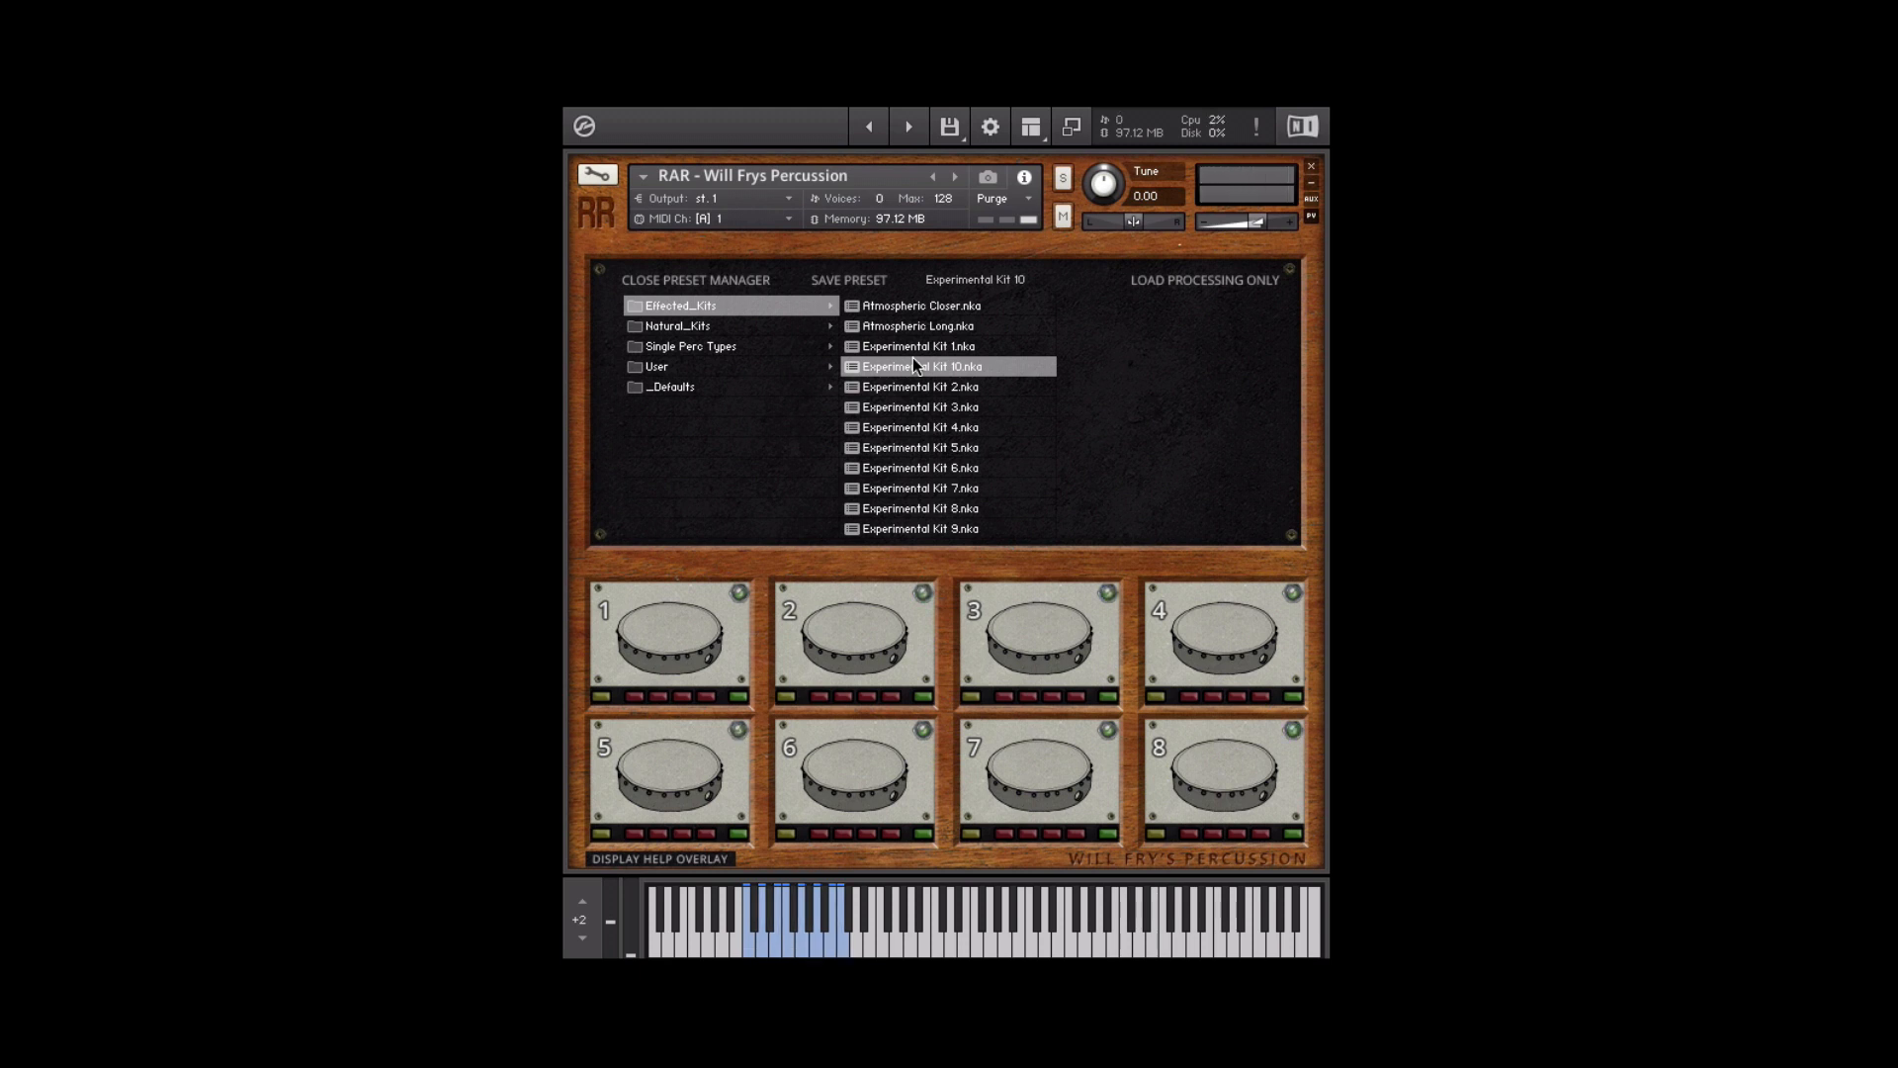
pyautogui.click(894, 305)
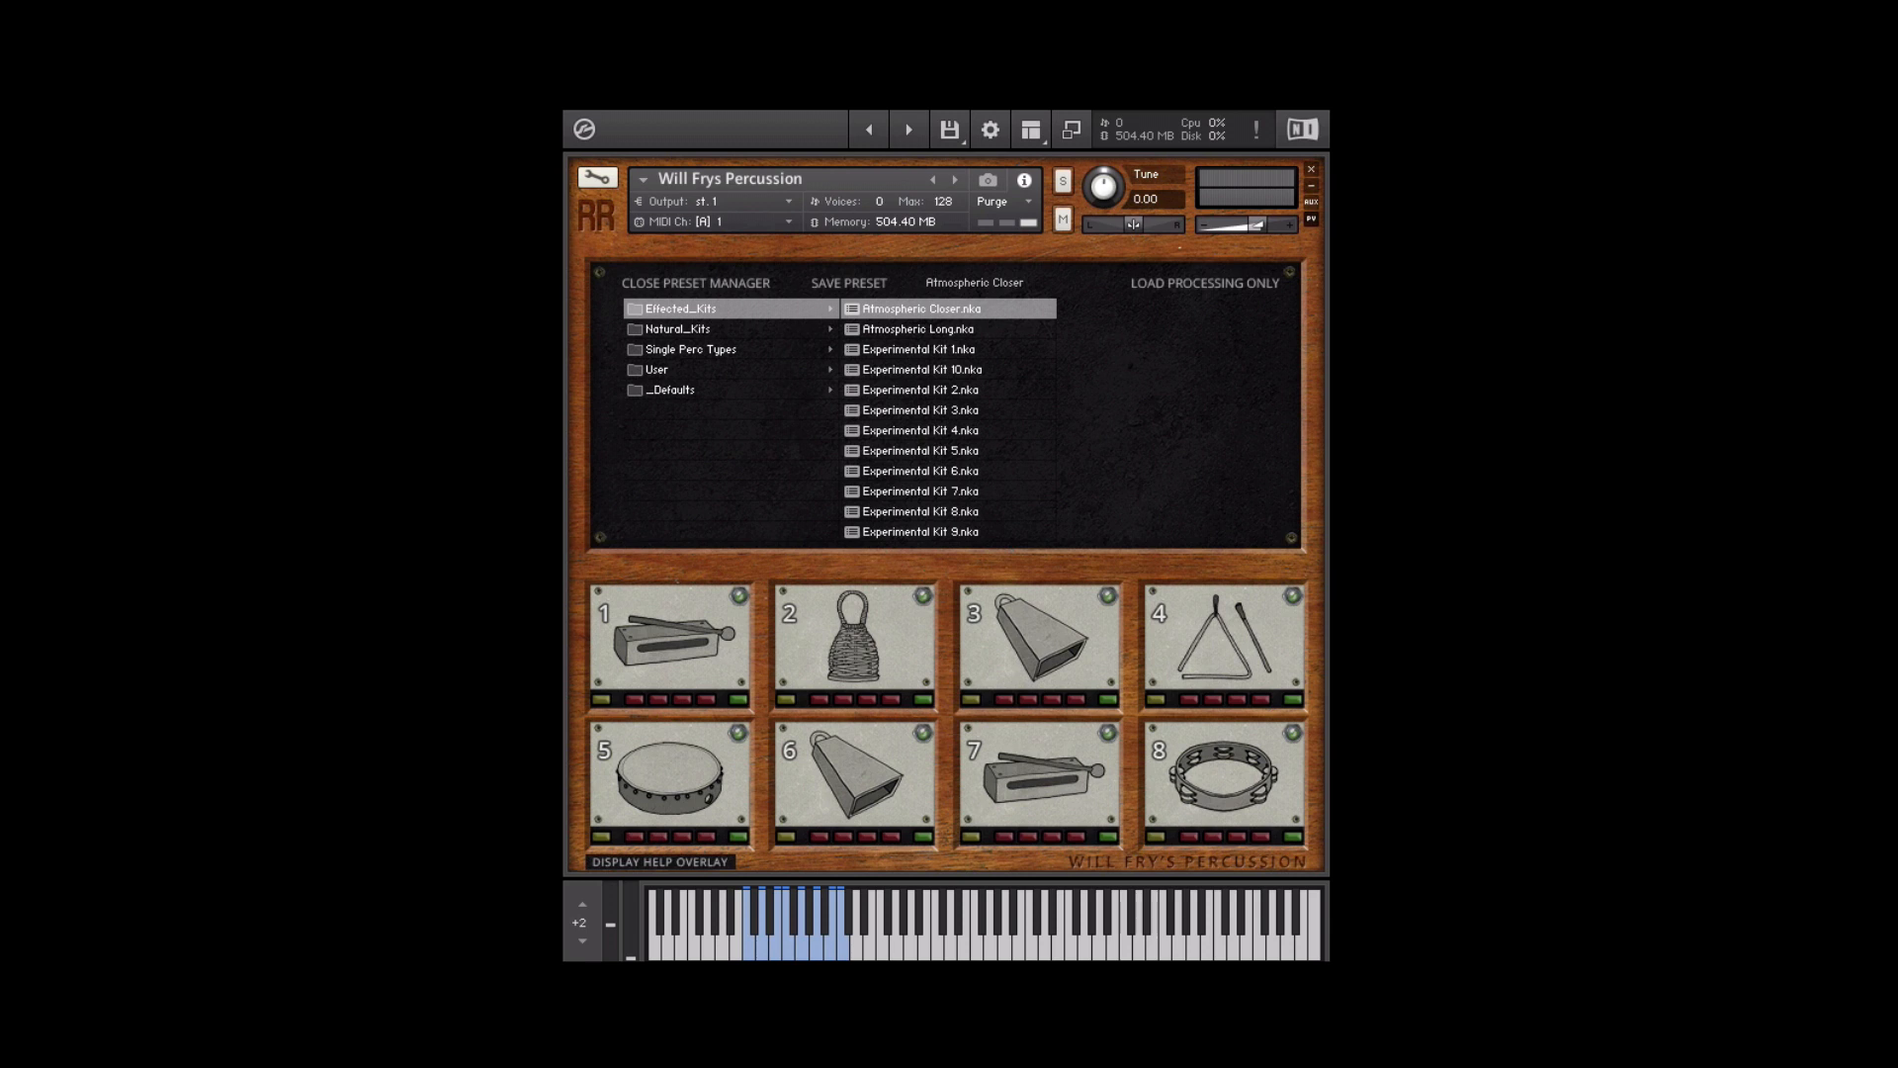
# Load the Momentum 1 preset from Natural_Kits, then load only the processing of Atmospheric Closer and Experimental Kit 10 from Effected_Kits.
pyautogui.click(669, 328)
pyautogui.click(886, 307)
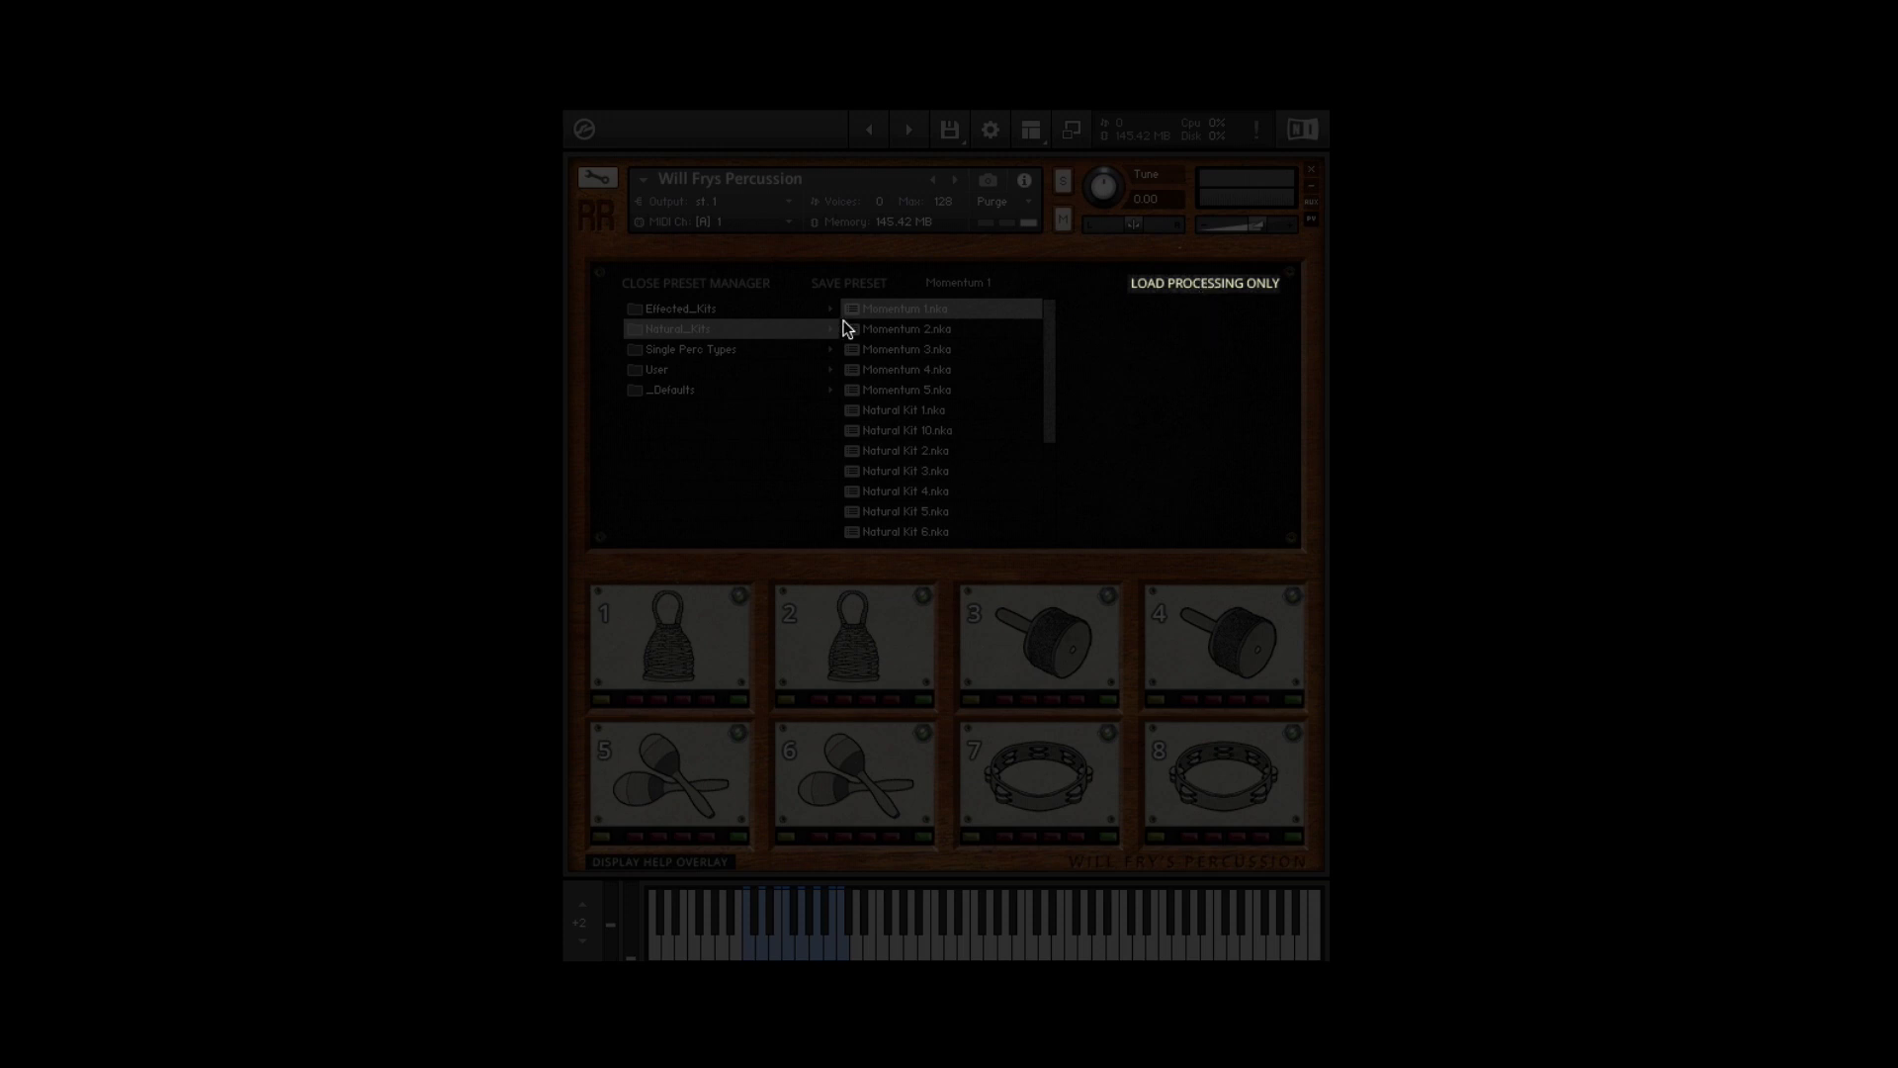
pyautogui.click(772, 310)
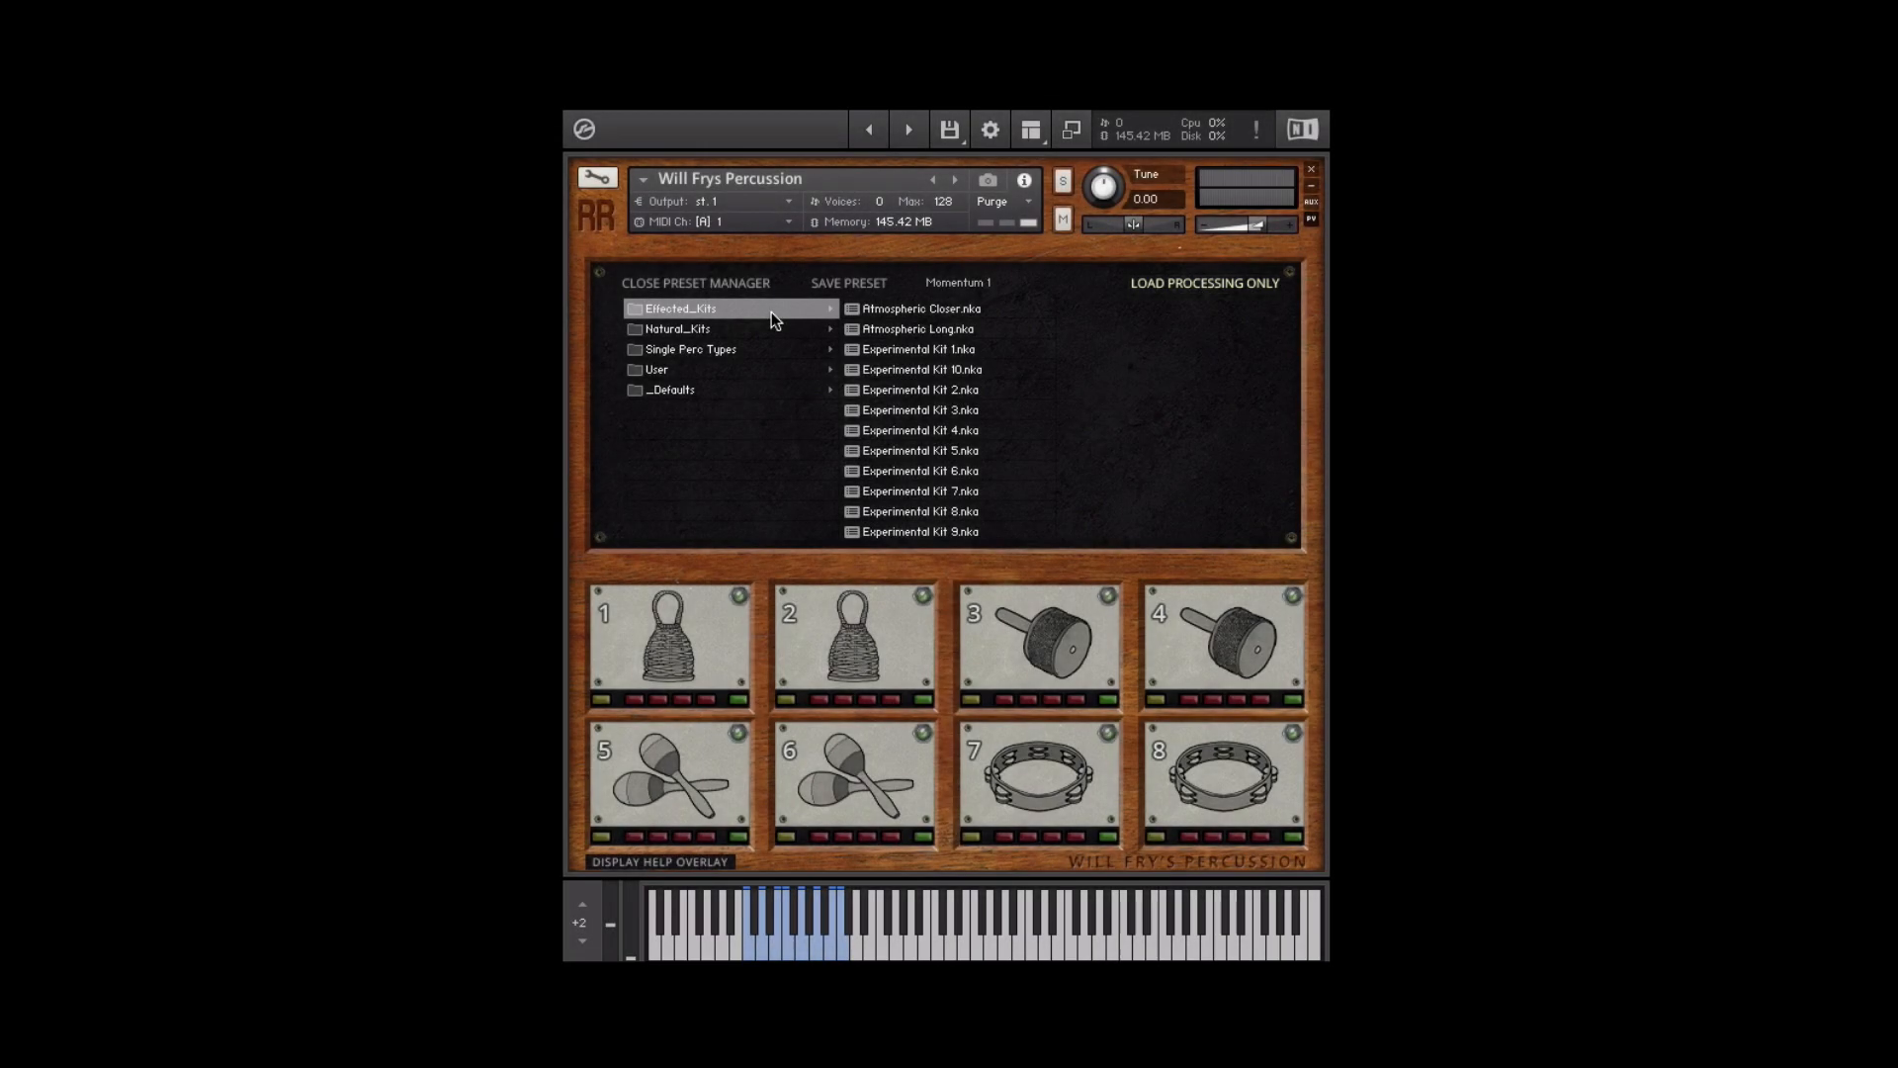
pyautogui.click(900, 310)
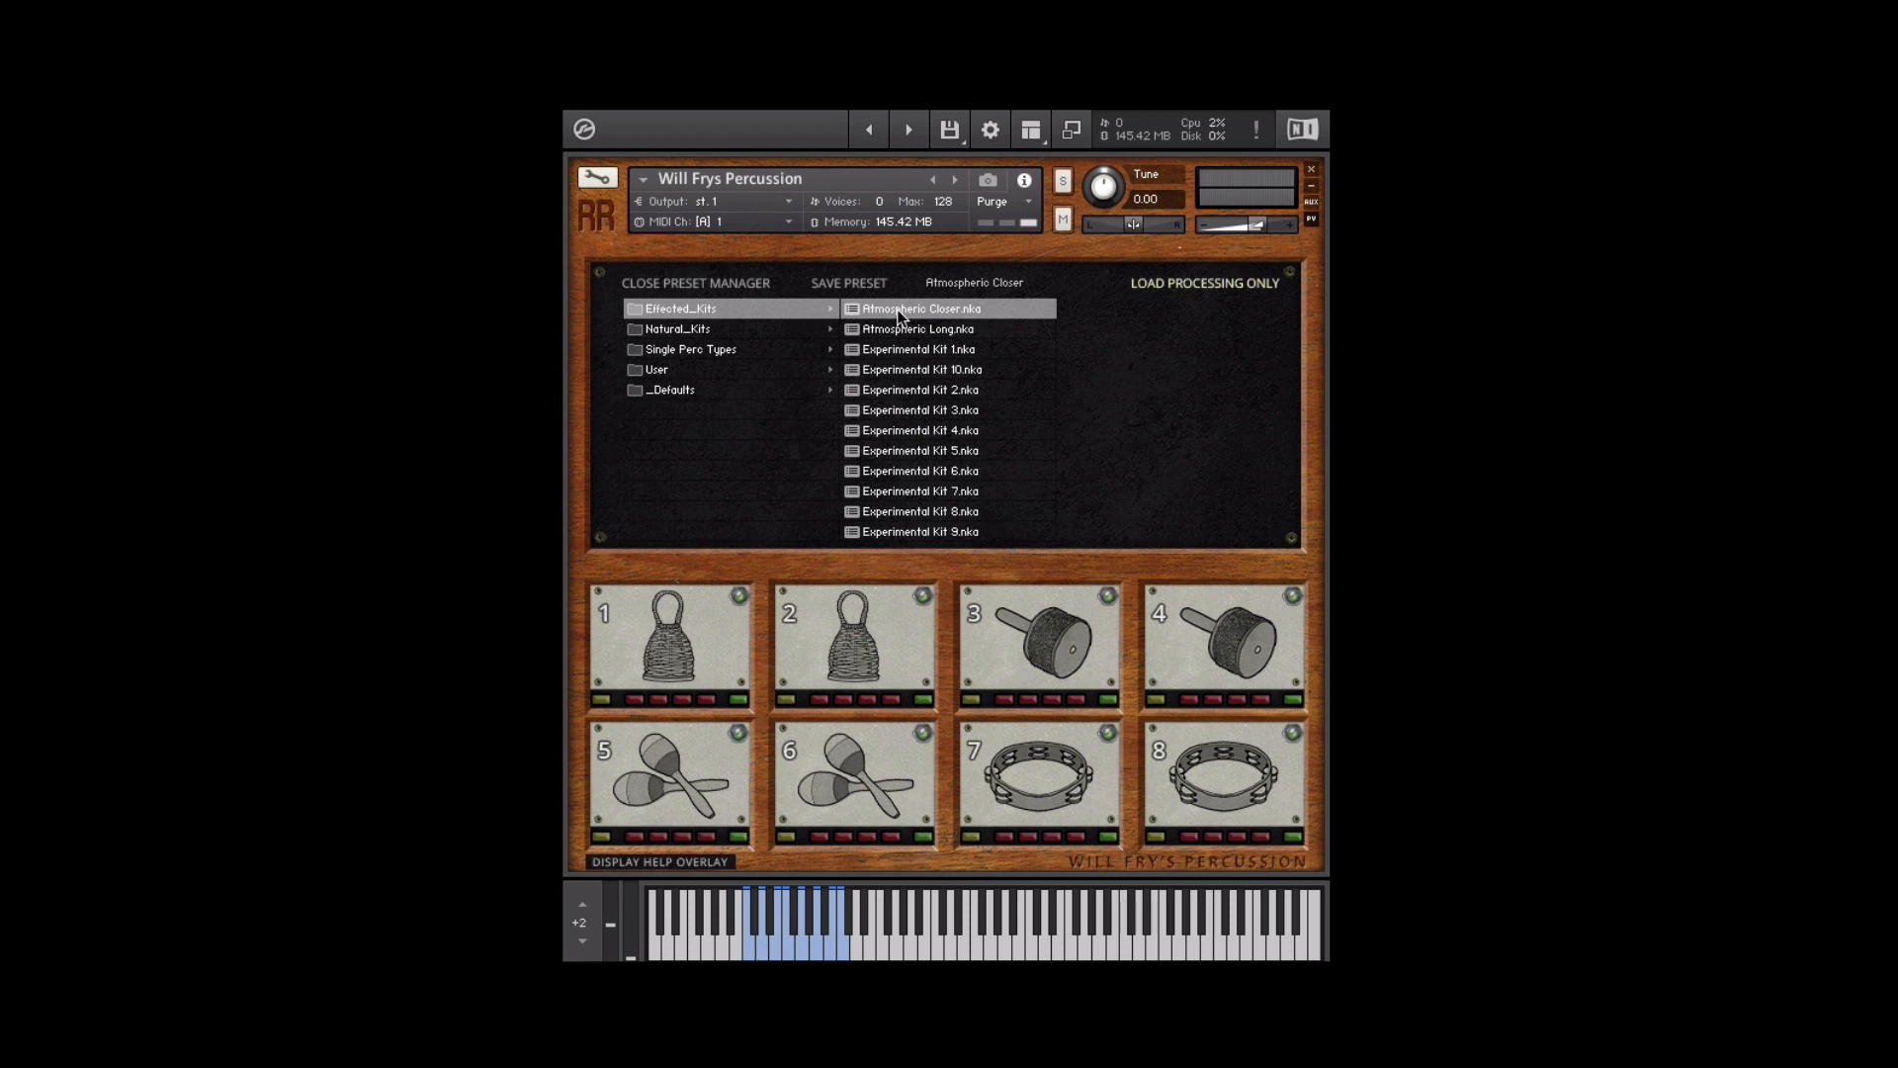
pyautogui.click(911, 371)
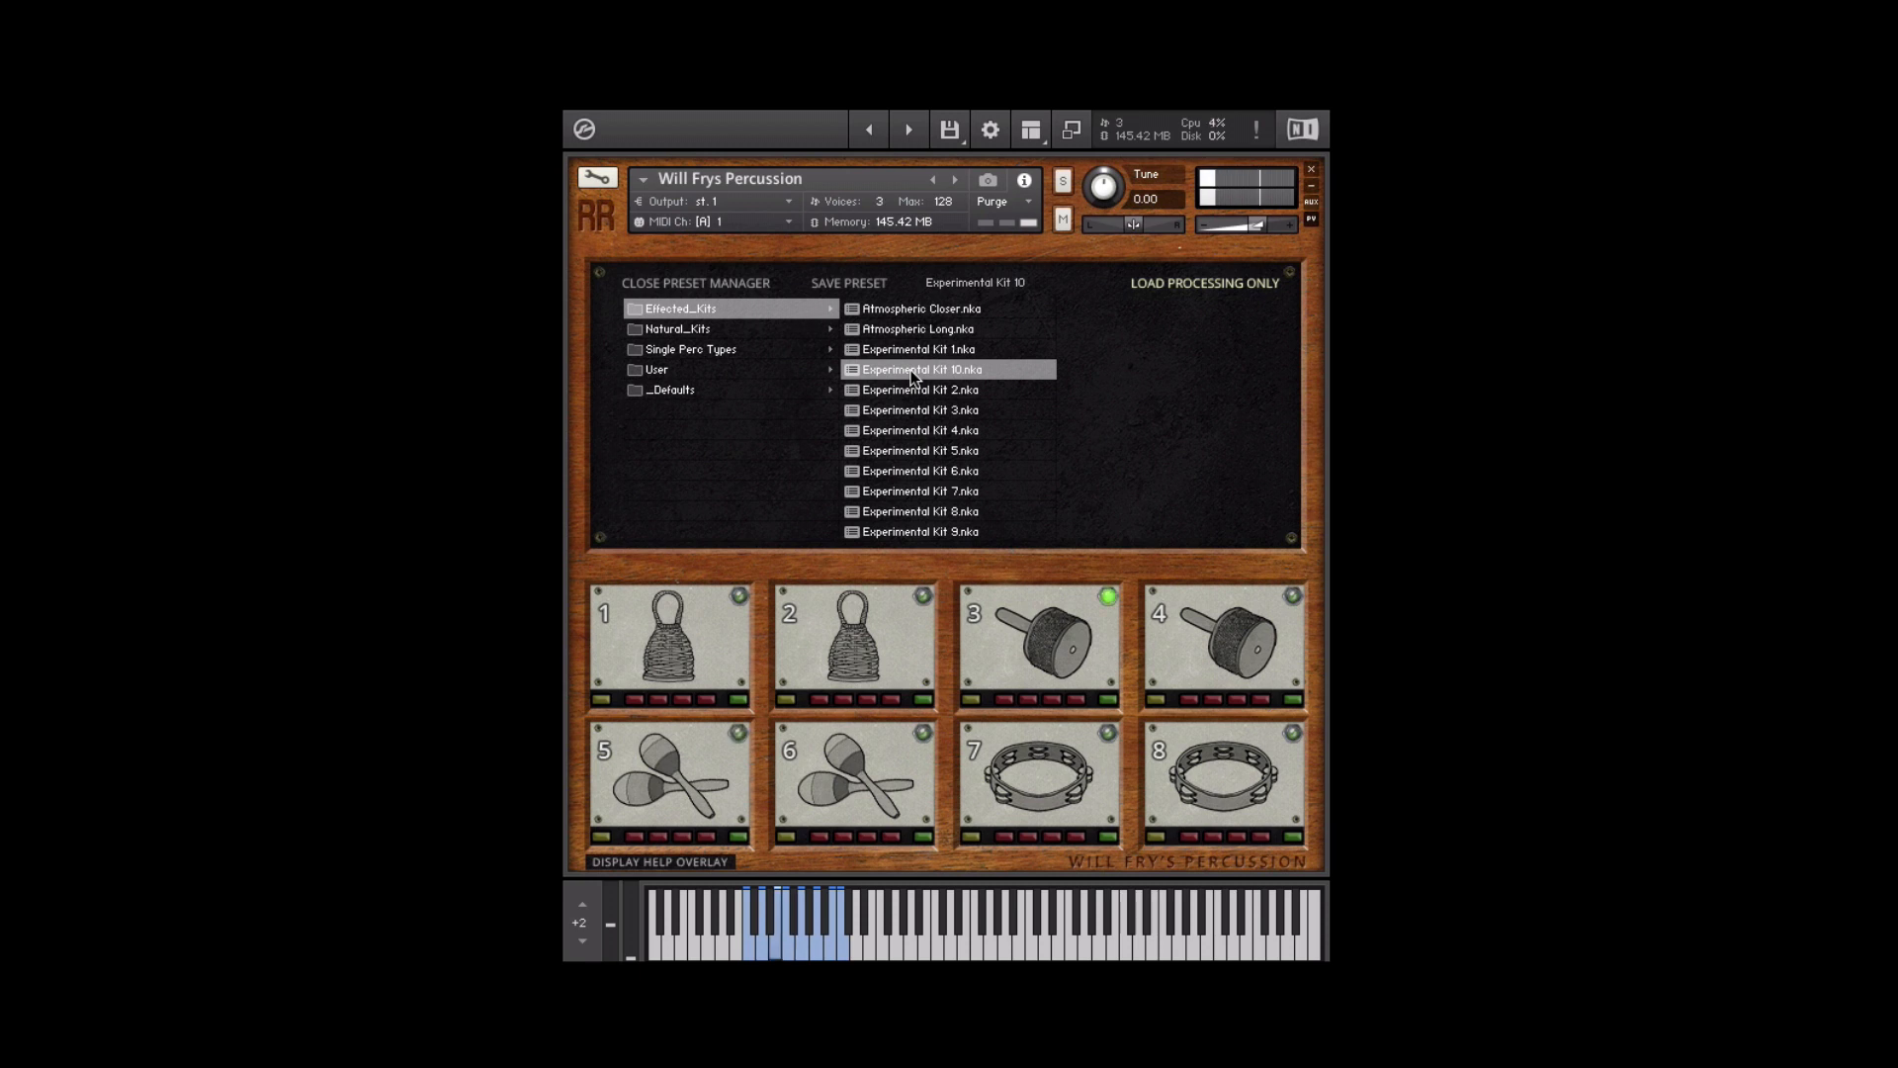
# Reload the full Momentum 1 preset from Natural_Kits with processing-only loading off, and close the preset manager.
pyautogui.click(679, 329)
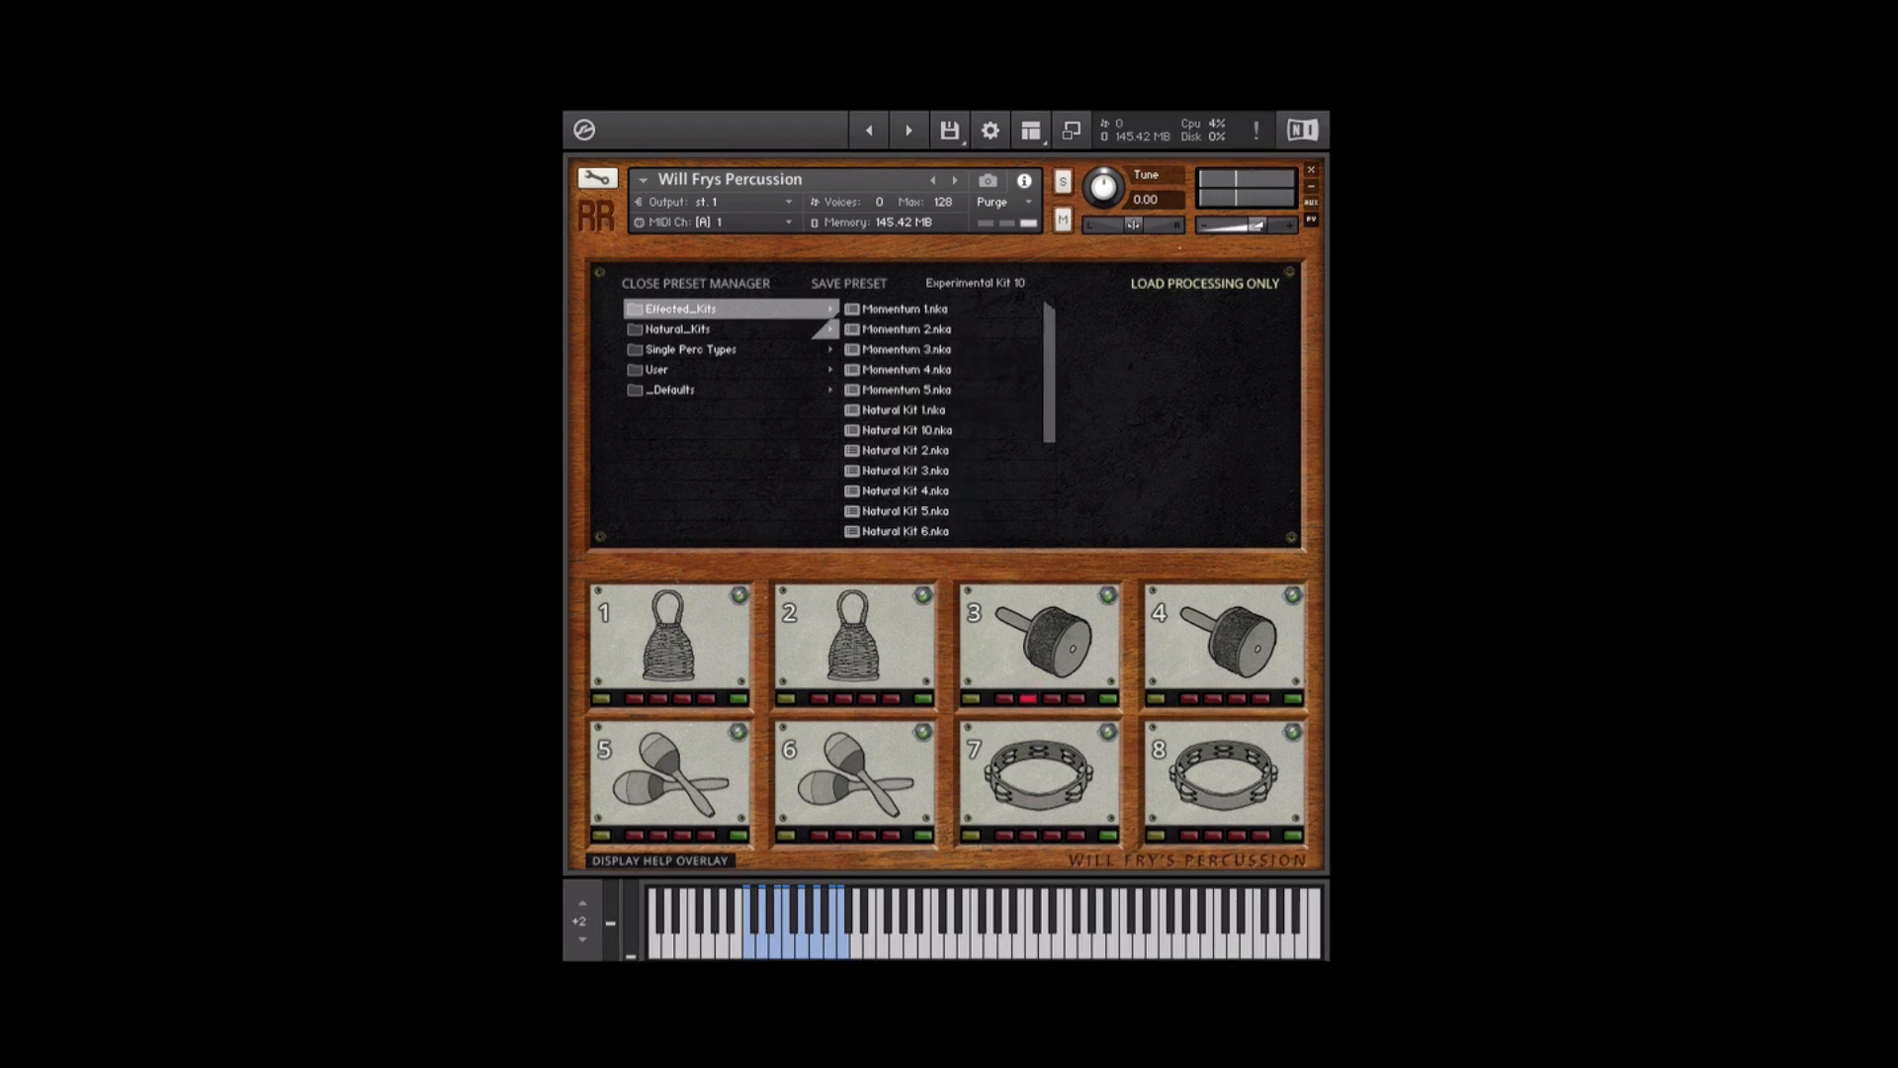
pyautogui.click(949, 309)
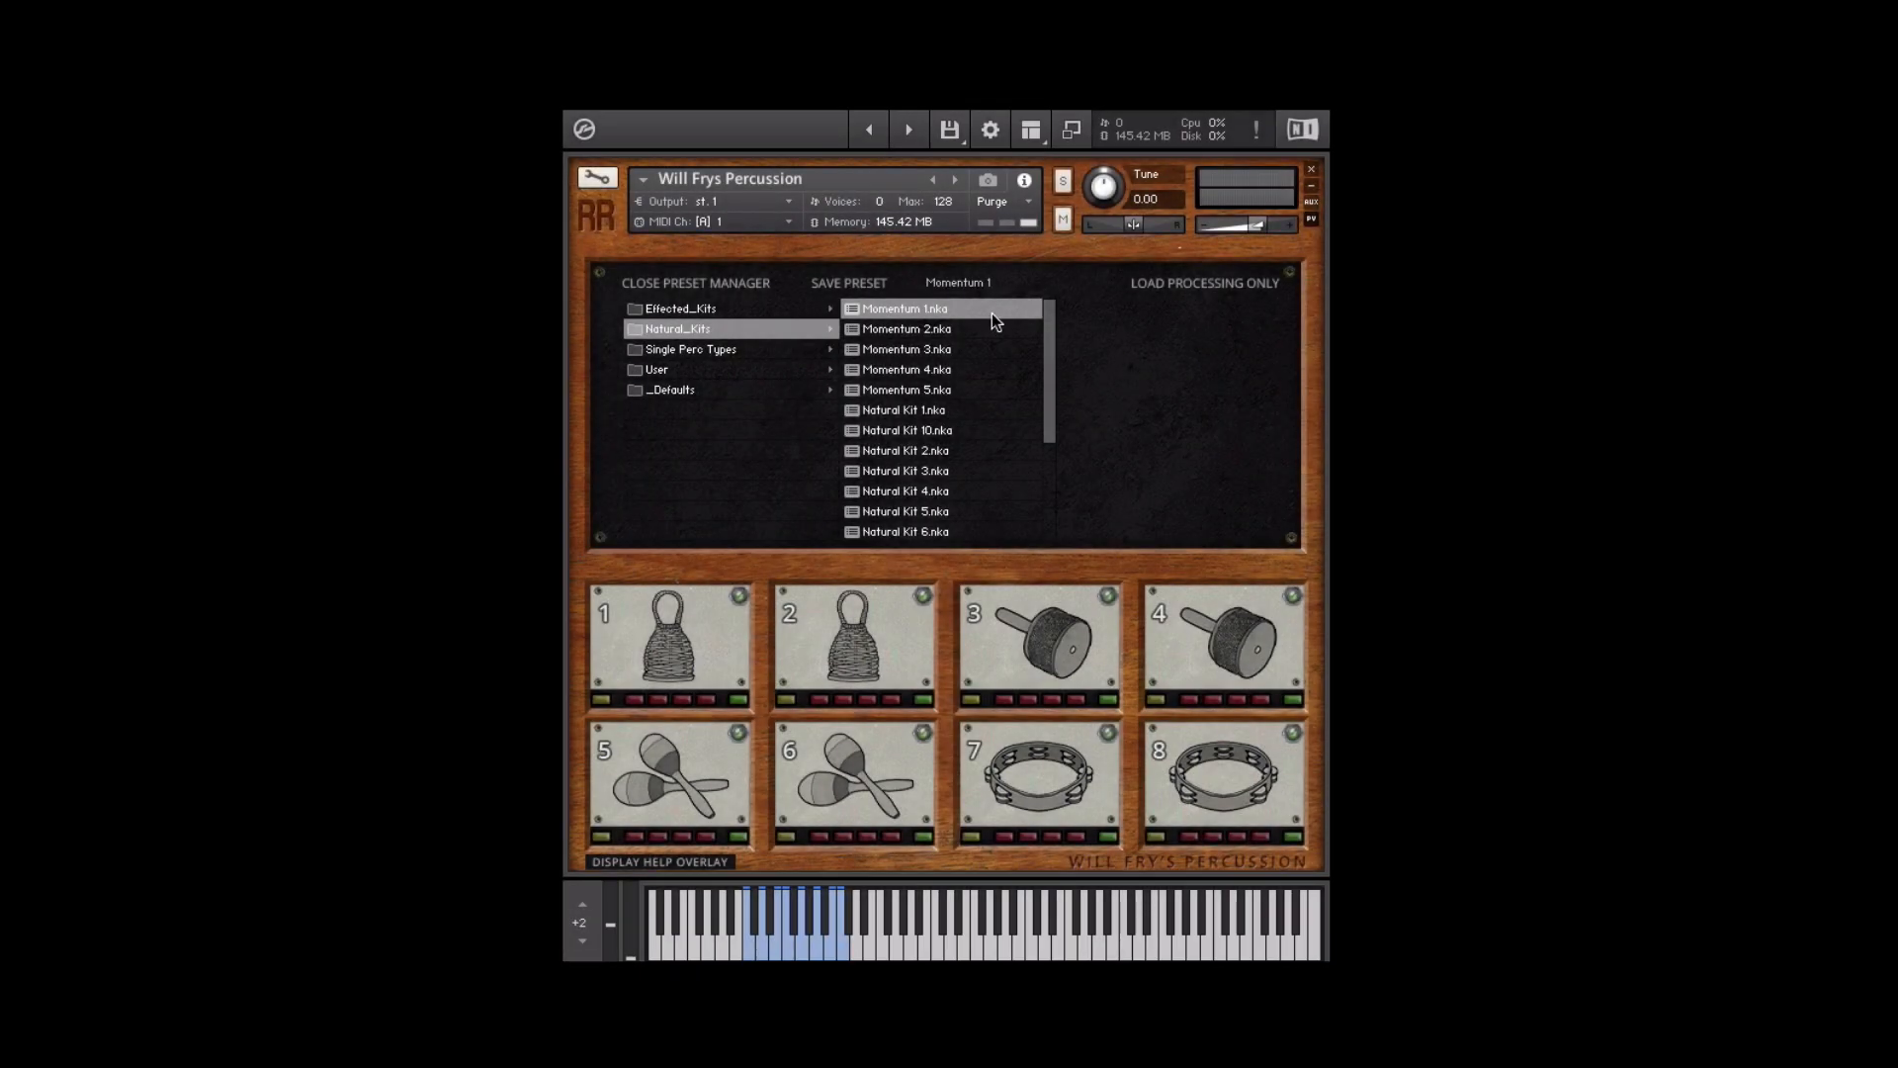
pyautogui.click(739, 284)
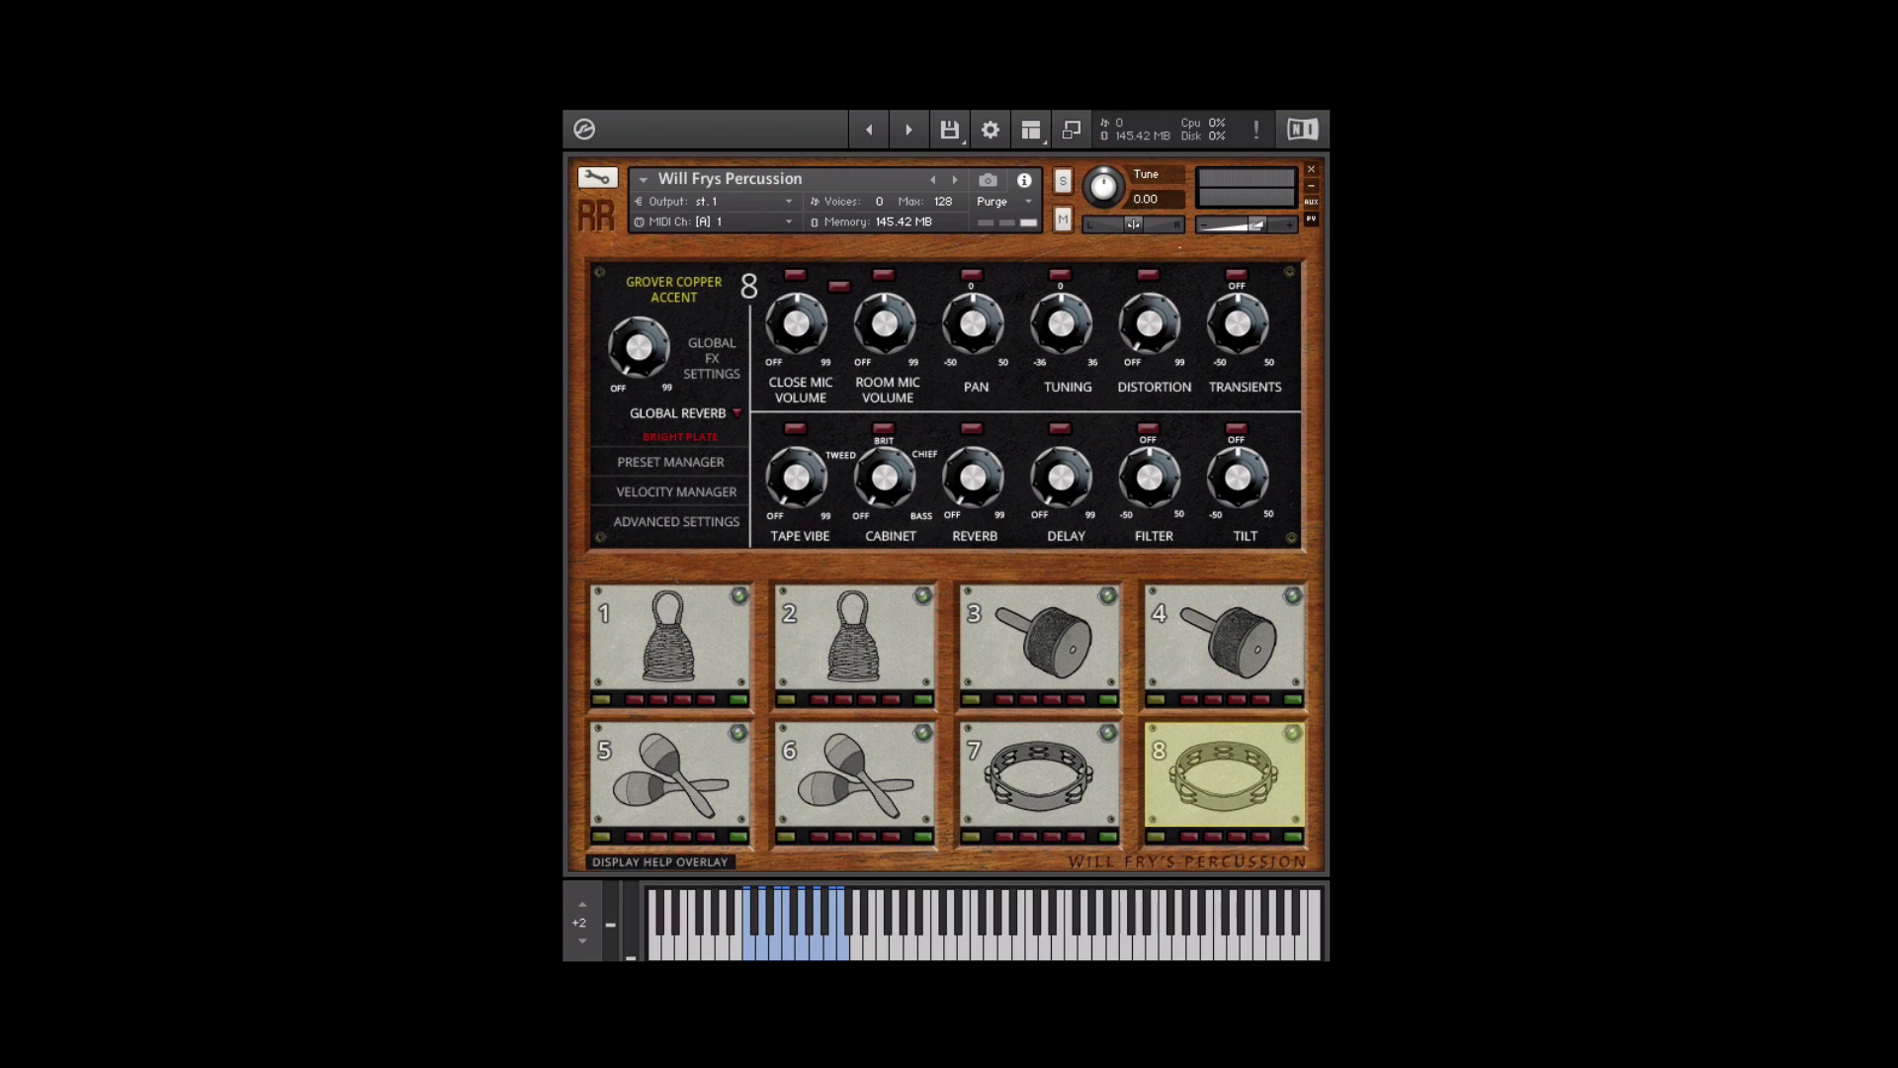
# In the velocity manager, try a low velocity of 82 for slot 1, restore it to 1, and set the slot's high velocity to 82.
pyautogui.click(635, 492)
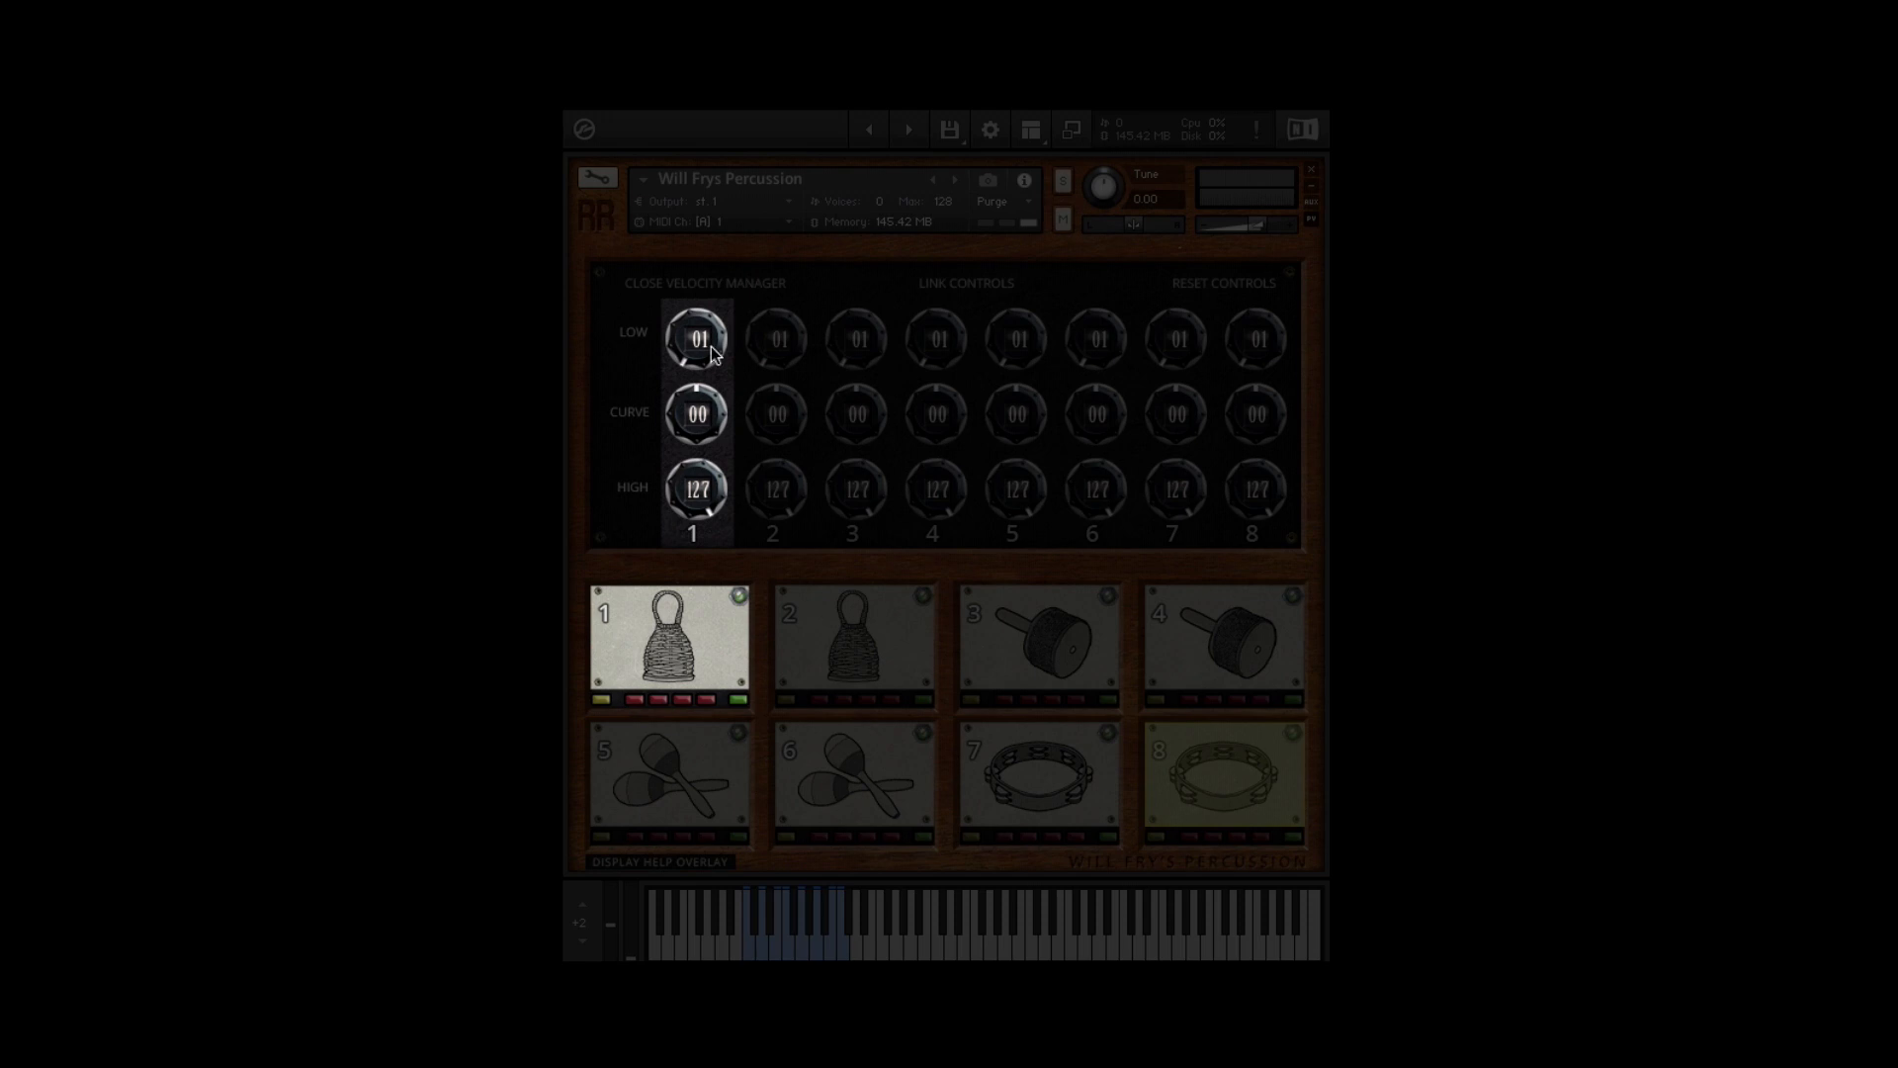
pyautogui.moveTo(709, 346); pyautogui.dragTo(714, 287)
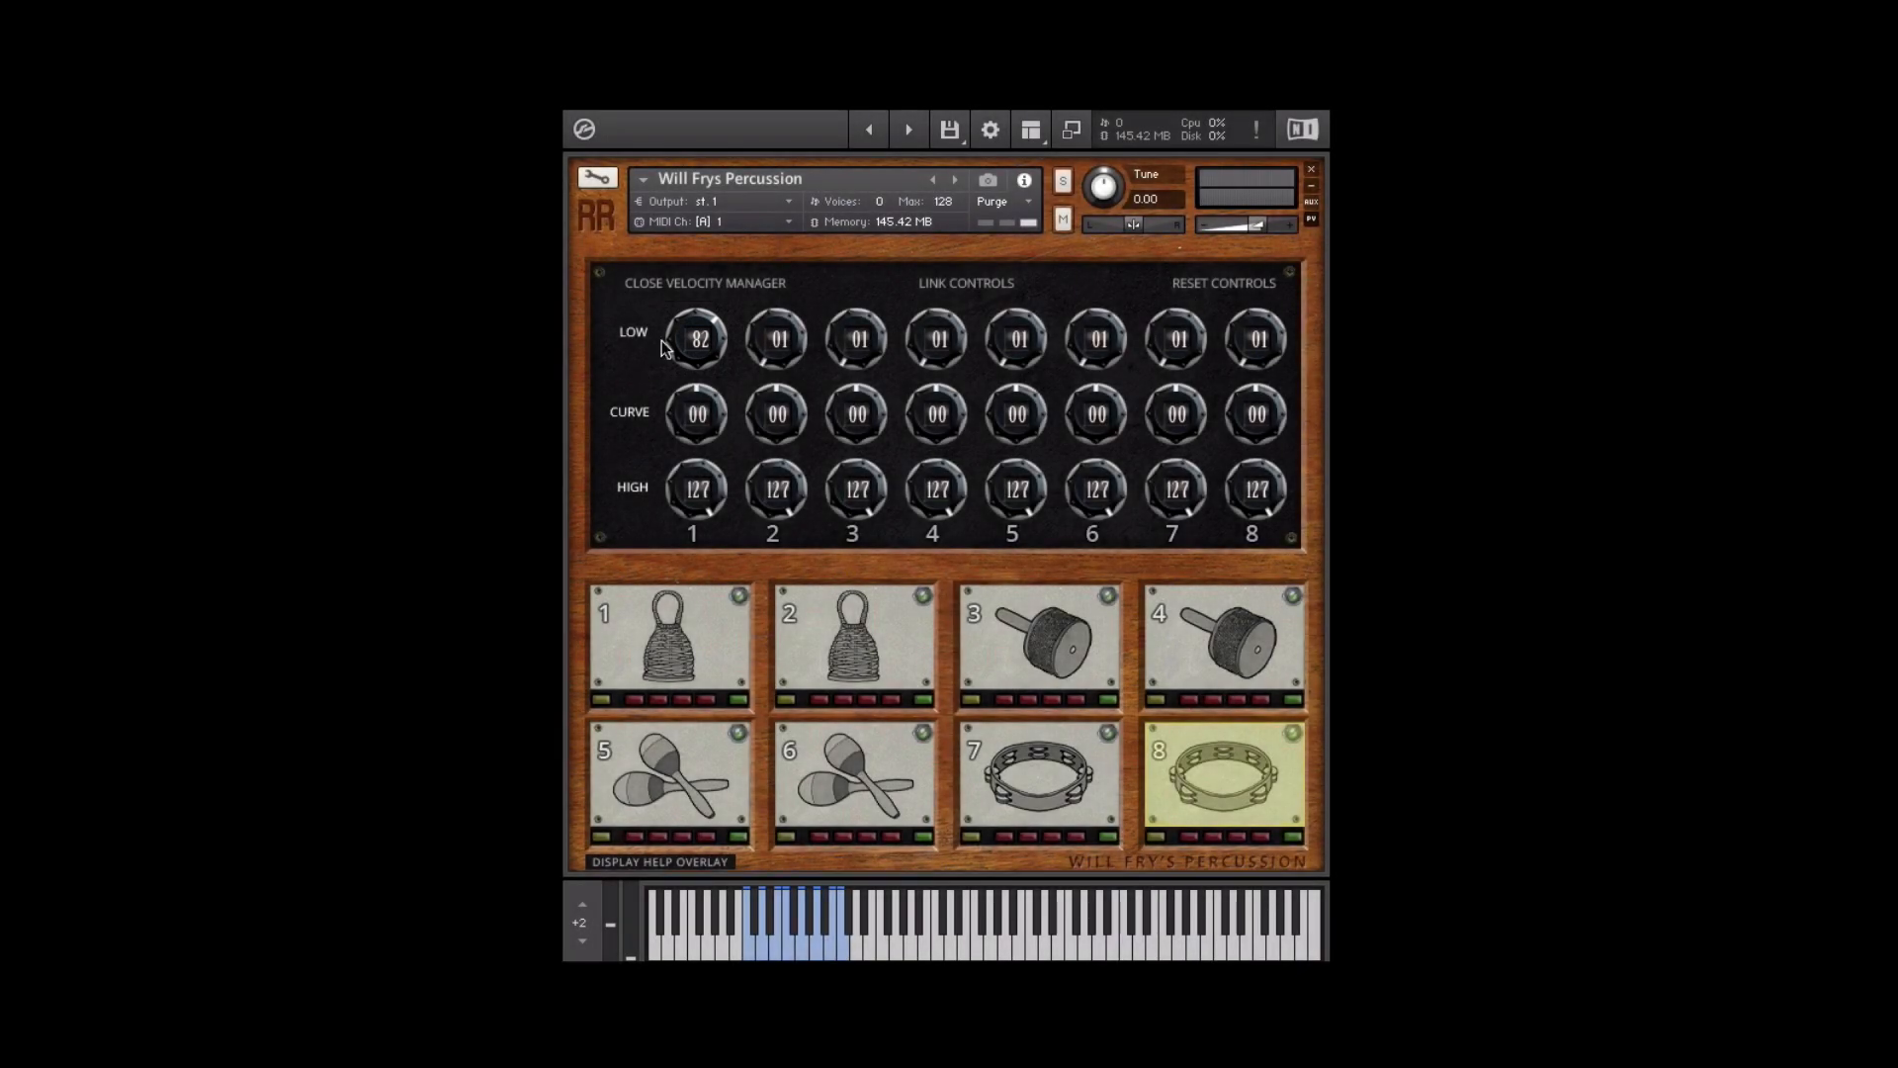
pyautogui.moveTo(685, 336); pyautogui.dragTo(606, 489)
pyautogui.moveTo(668, 502); pyautogui.dragTo(594, 542)
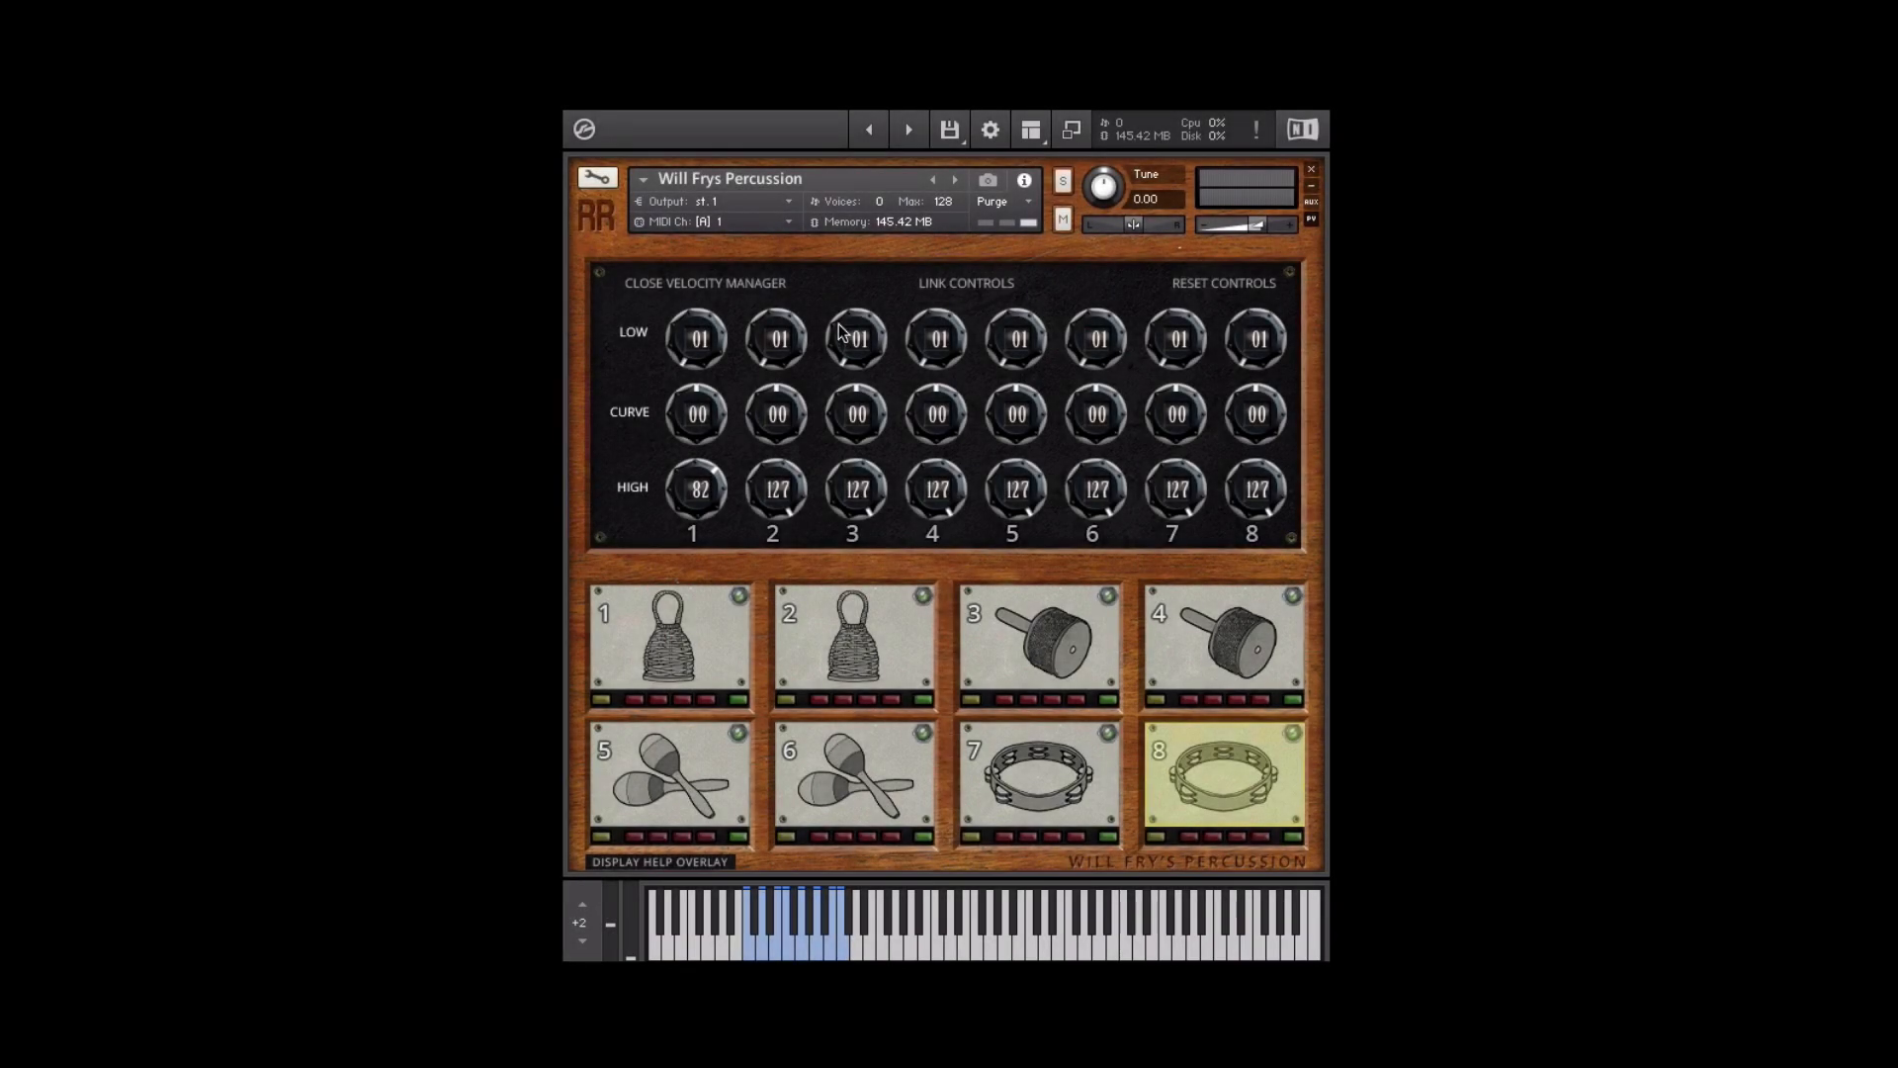
# Link the velocity controls to raise every slot's low velocity to about 78, then unlink and reset them and close the velocity manager.
pyautogui.click(934, 289)
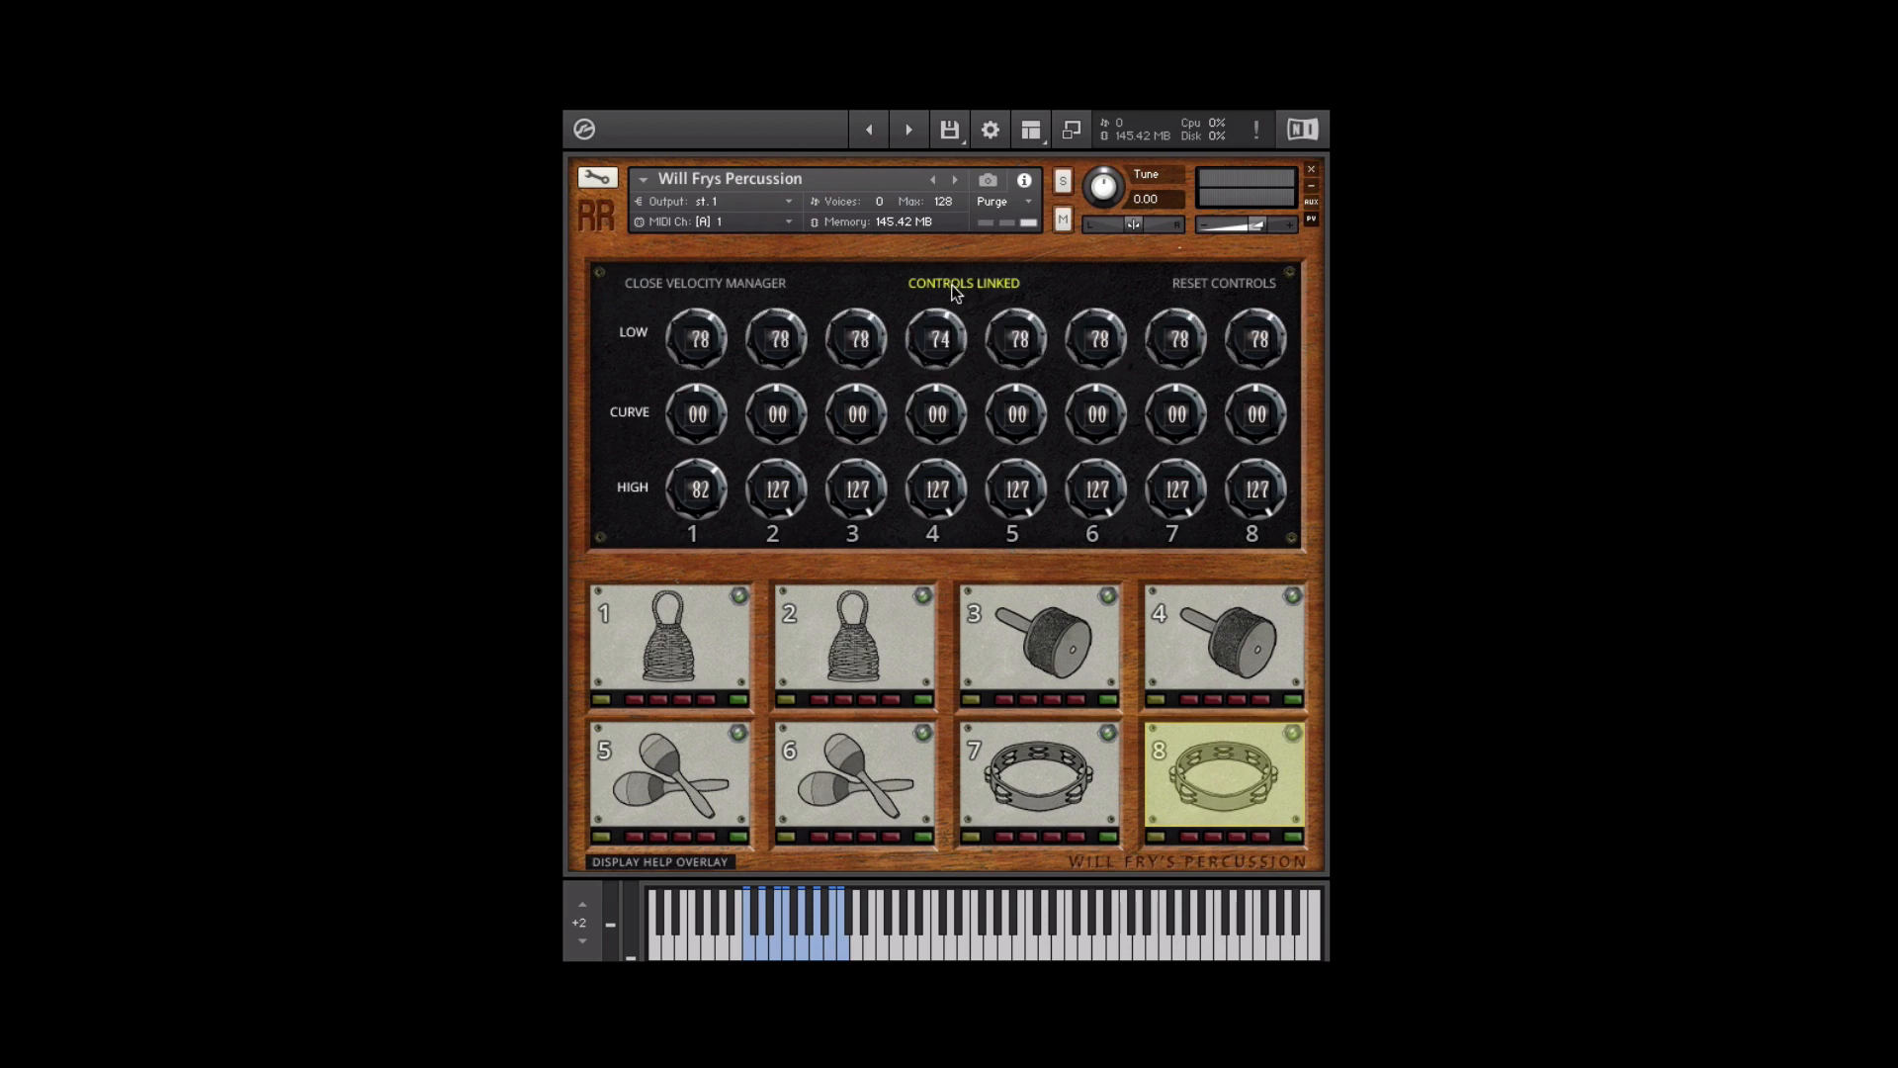
pyautogui.click(967, 284)
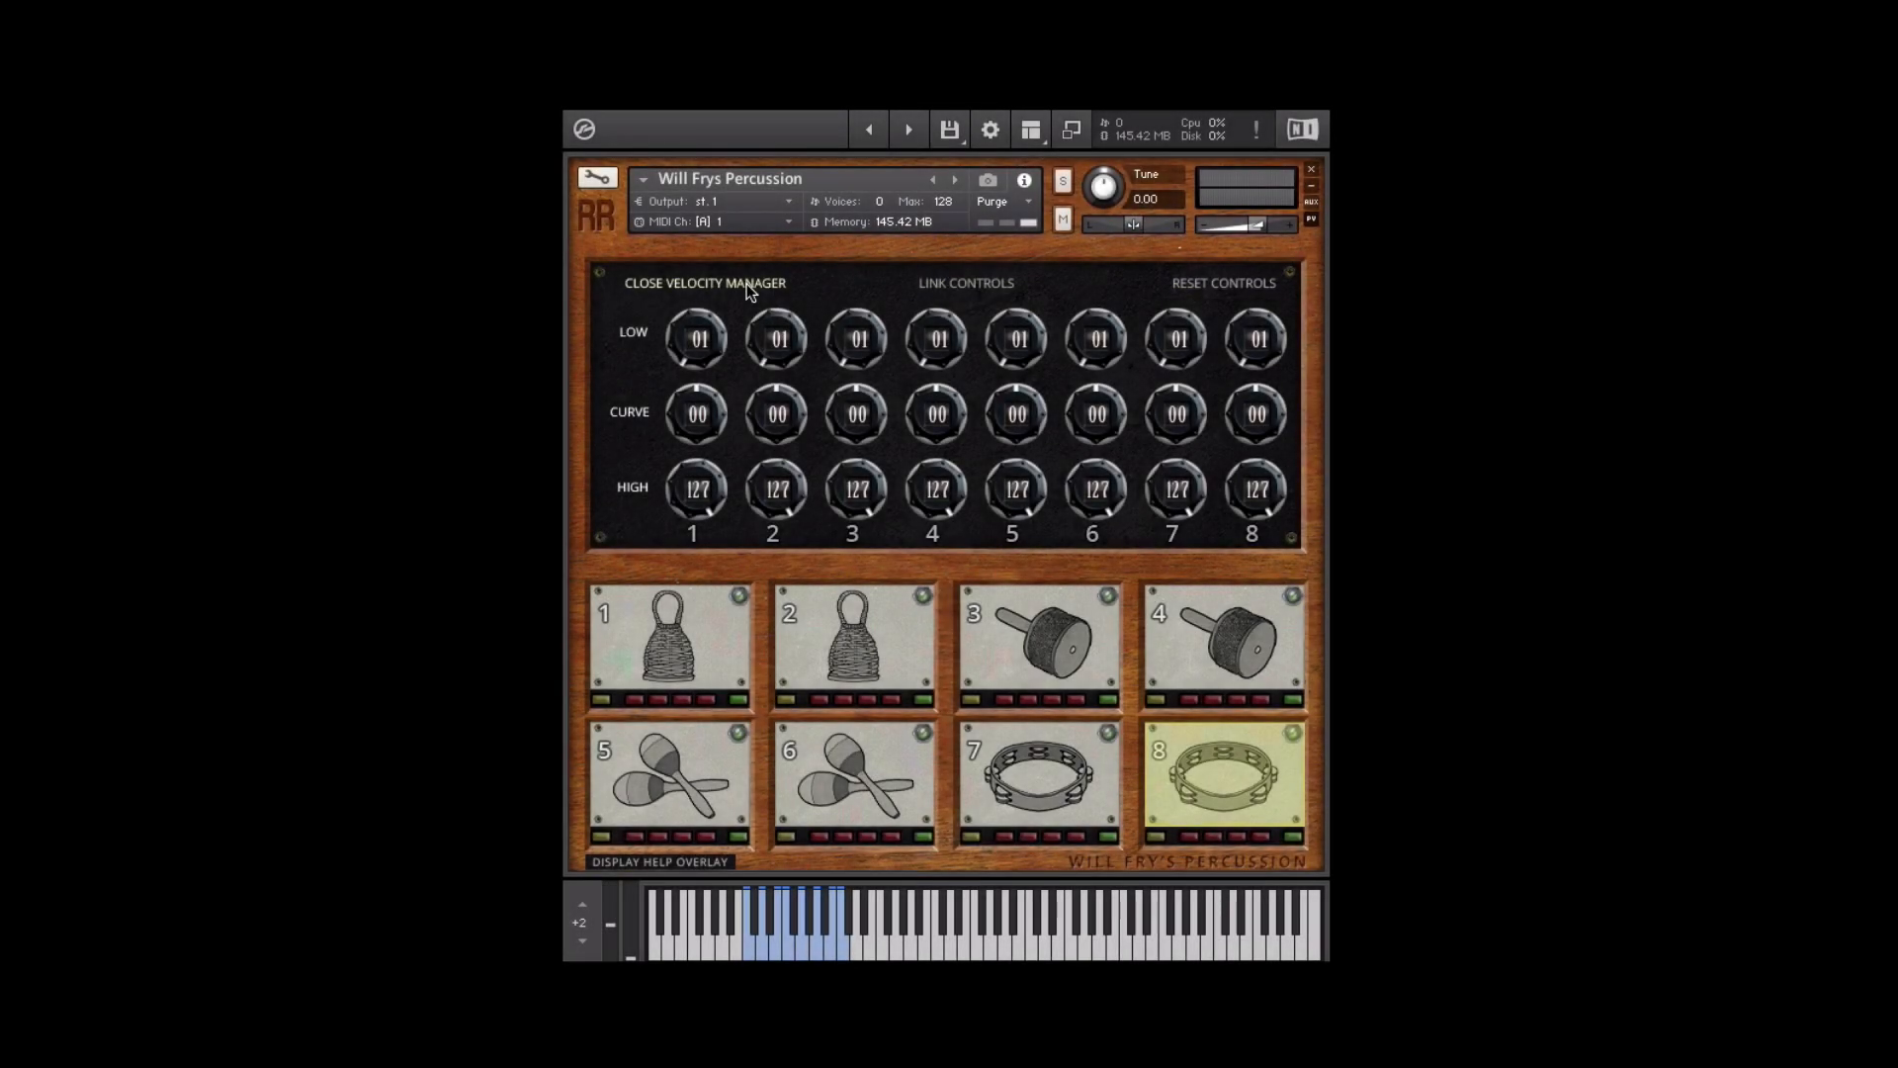
pyautogui.click(682, 284)
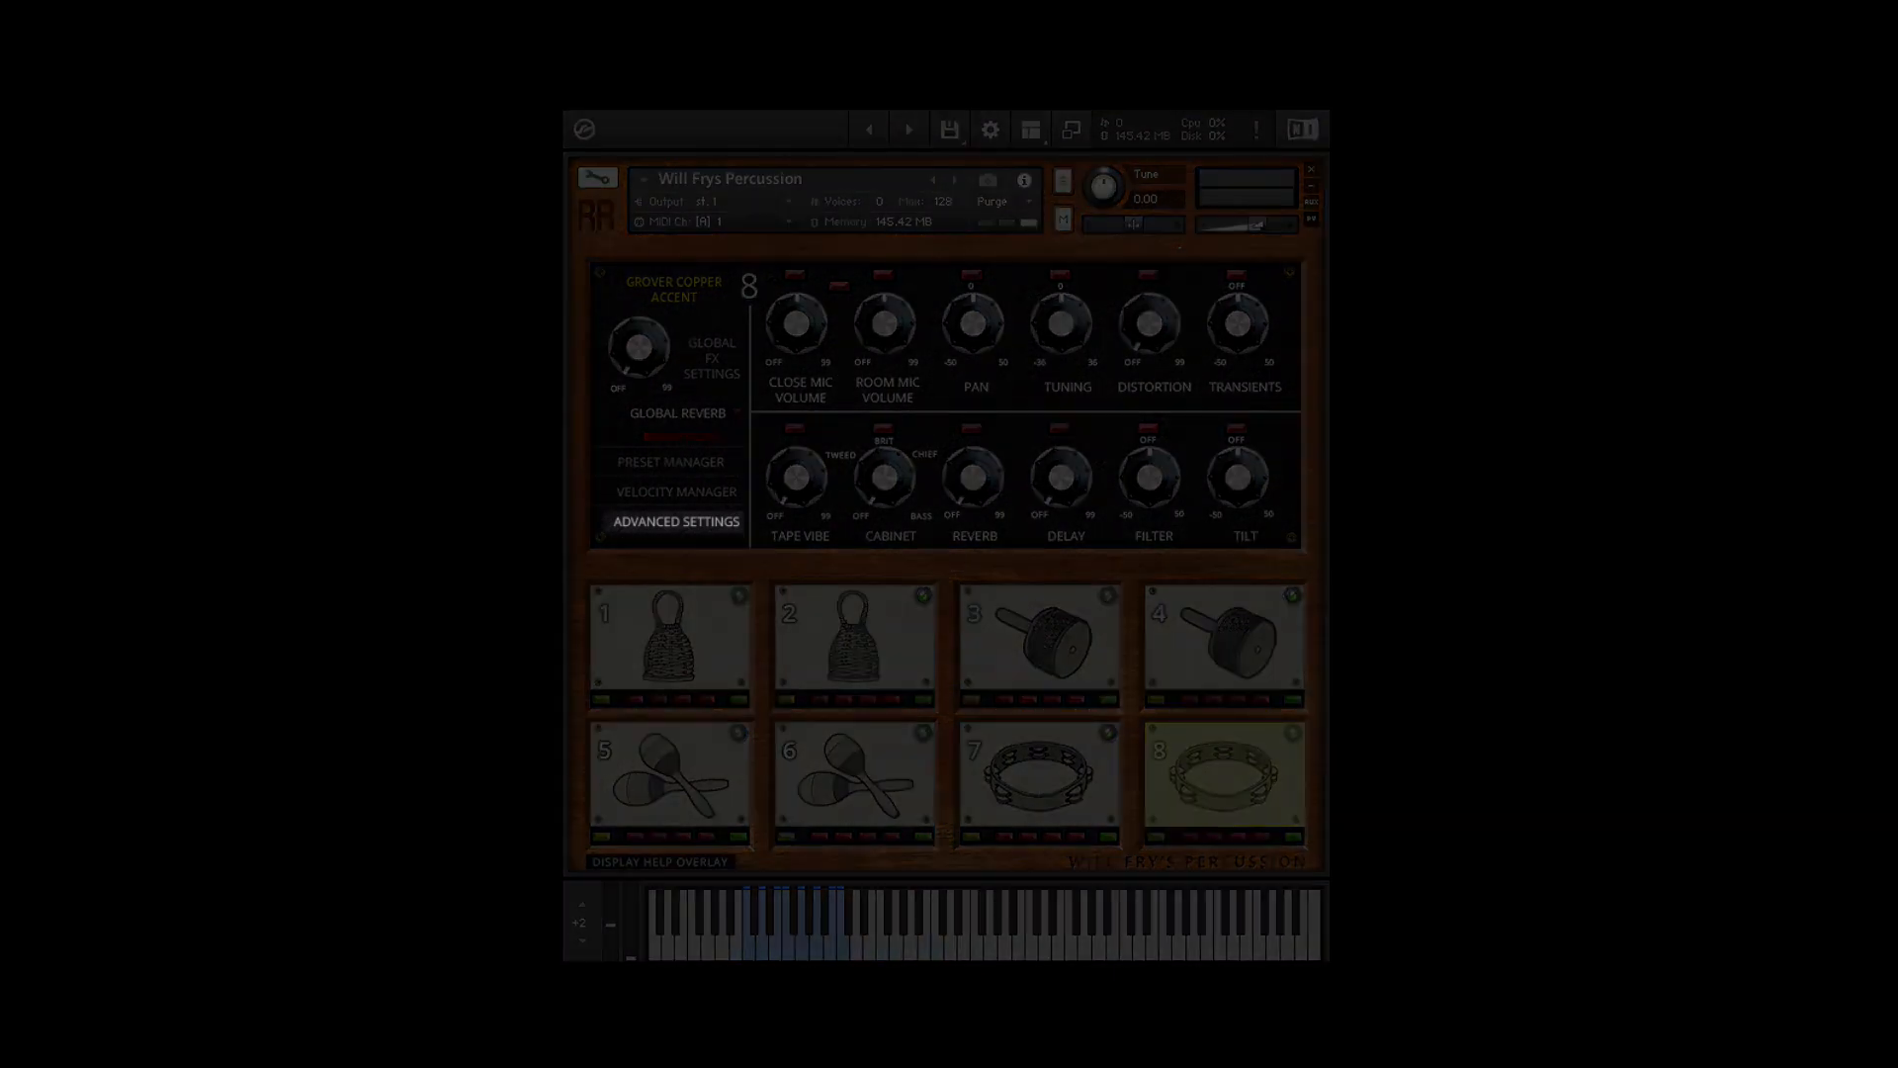
# Open the advanced settings to examine the mouse response and loop behaviour options, then close them.
pyautogui.click(645, 517)
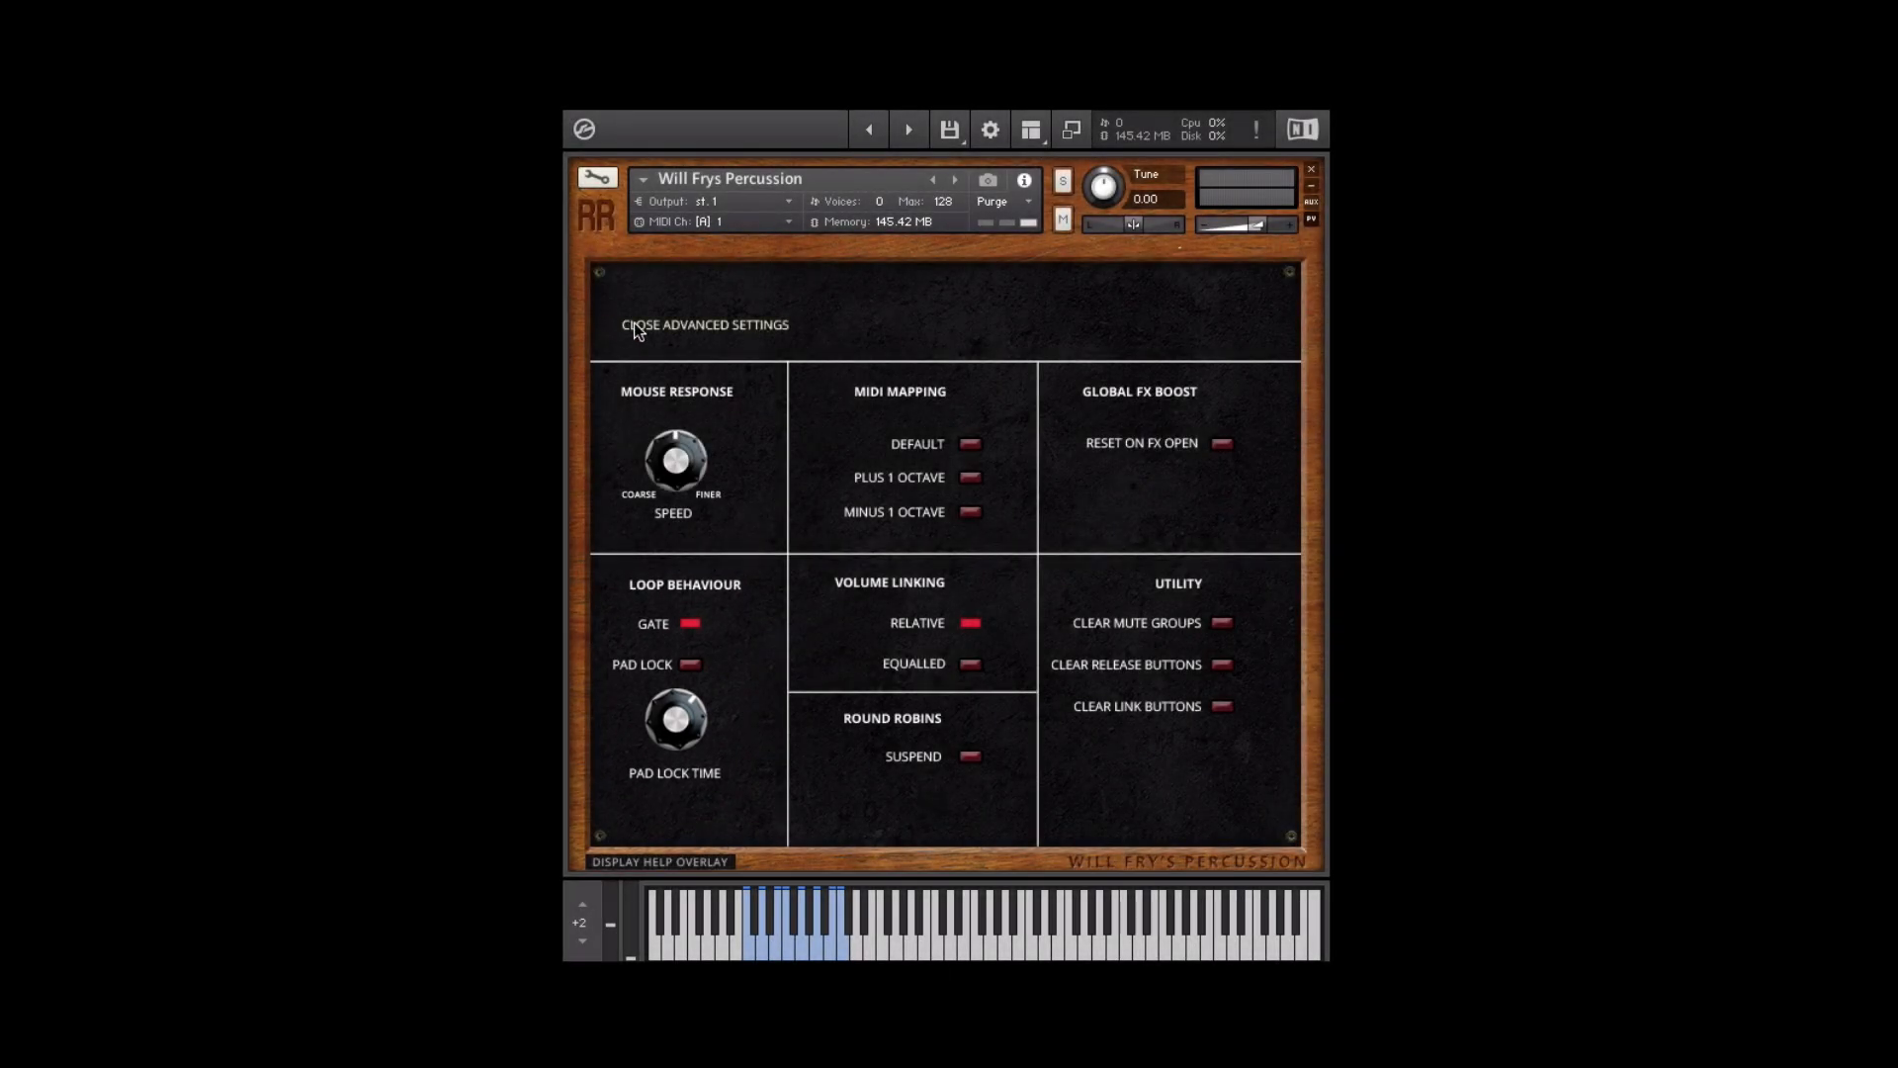
pyautogui.click(633, 323)
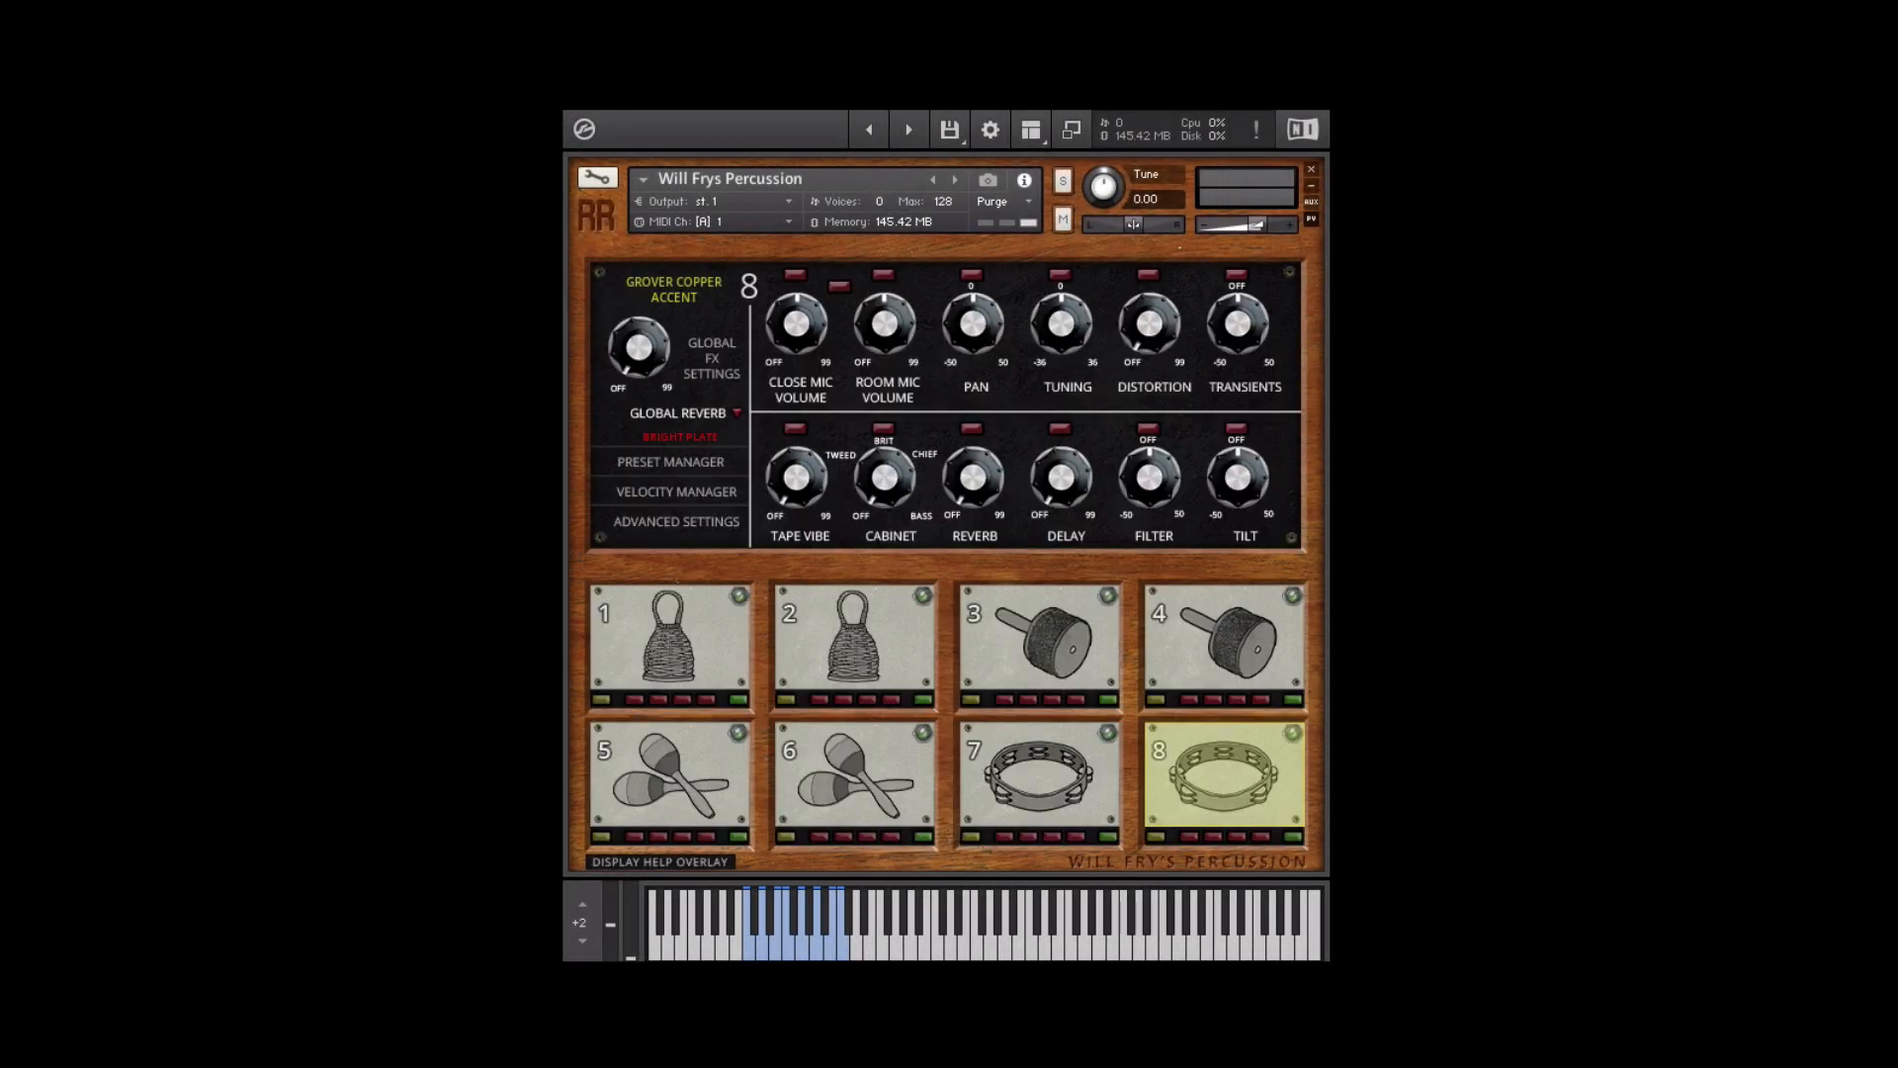
# Change slot 8's voice to Seeds 1 Loop from the Effects loops and confirm the choice.
pyautogui.click(661, 288)
pyautogui.click(1184, 287)
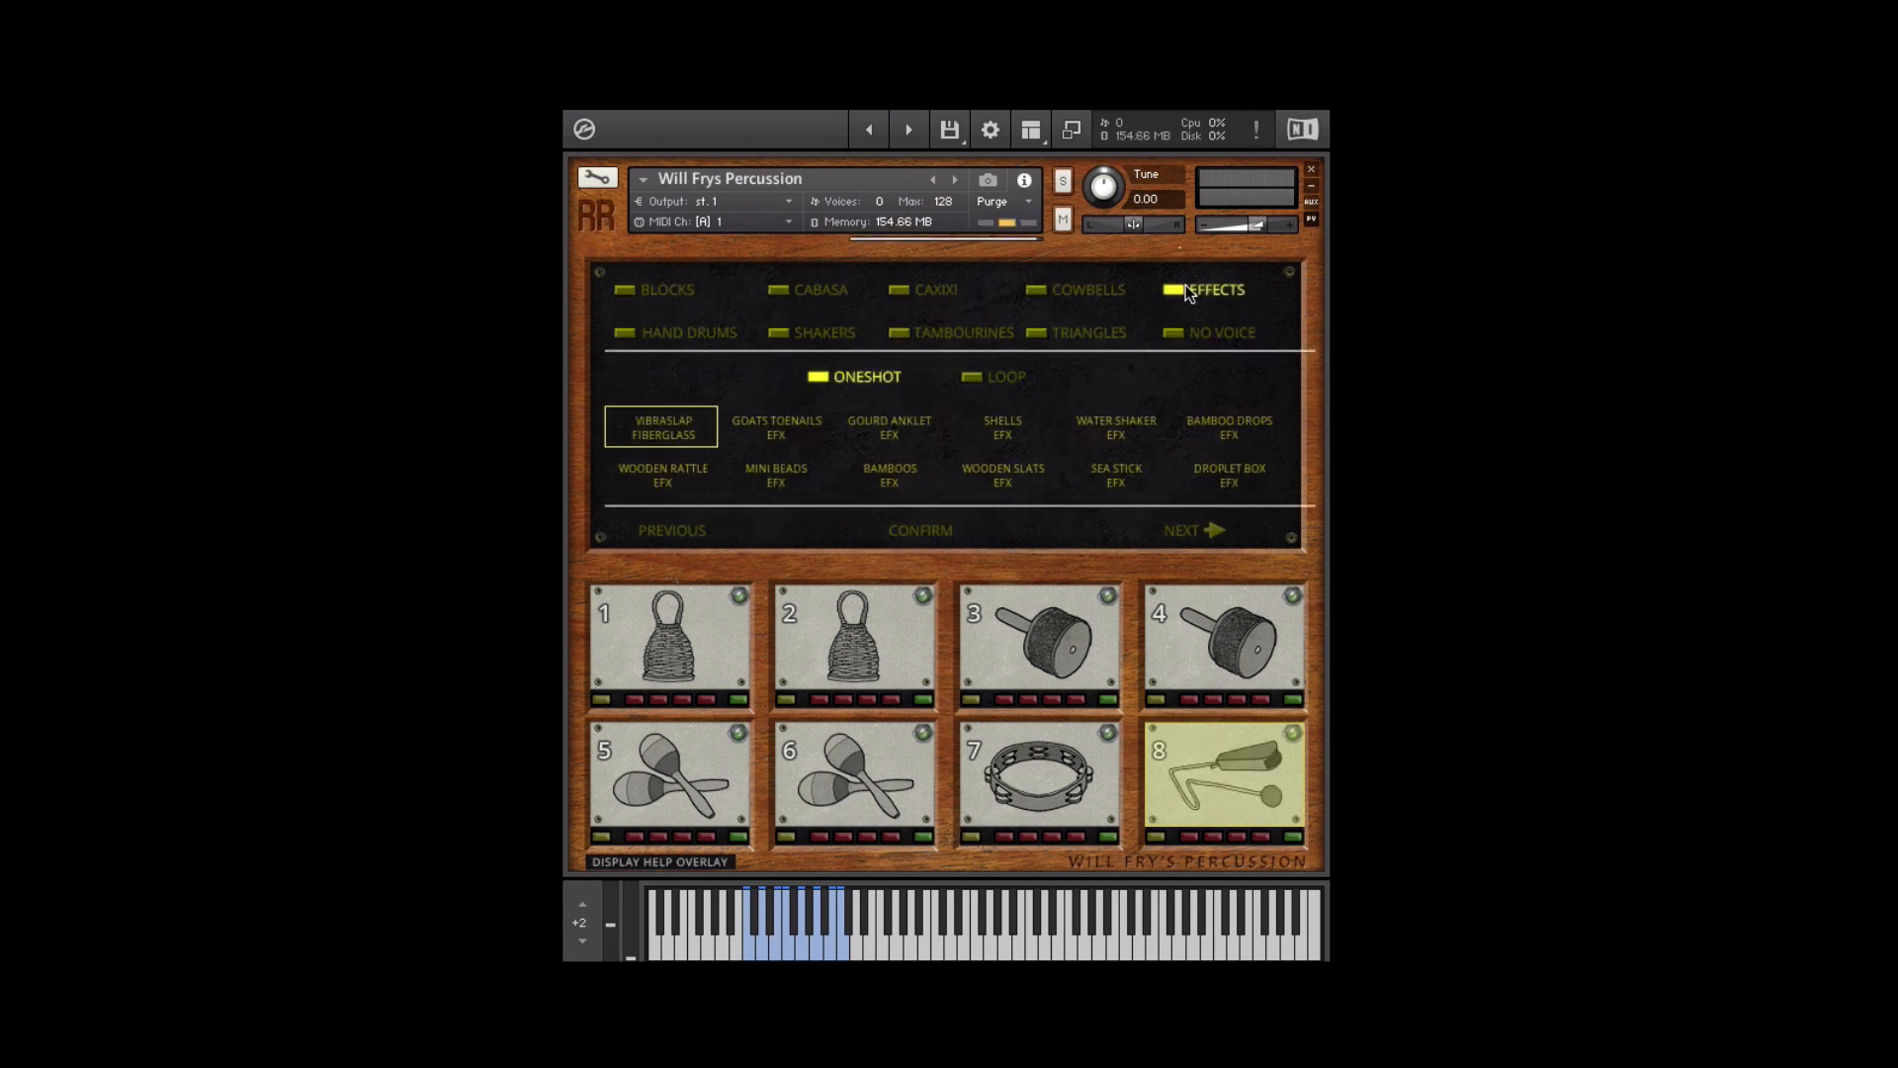
pyautogui.click(986, 380)
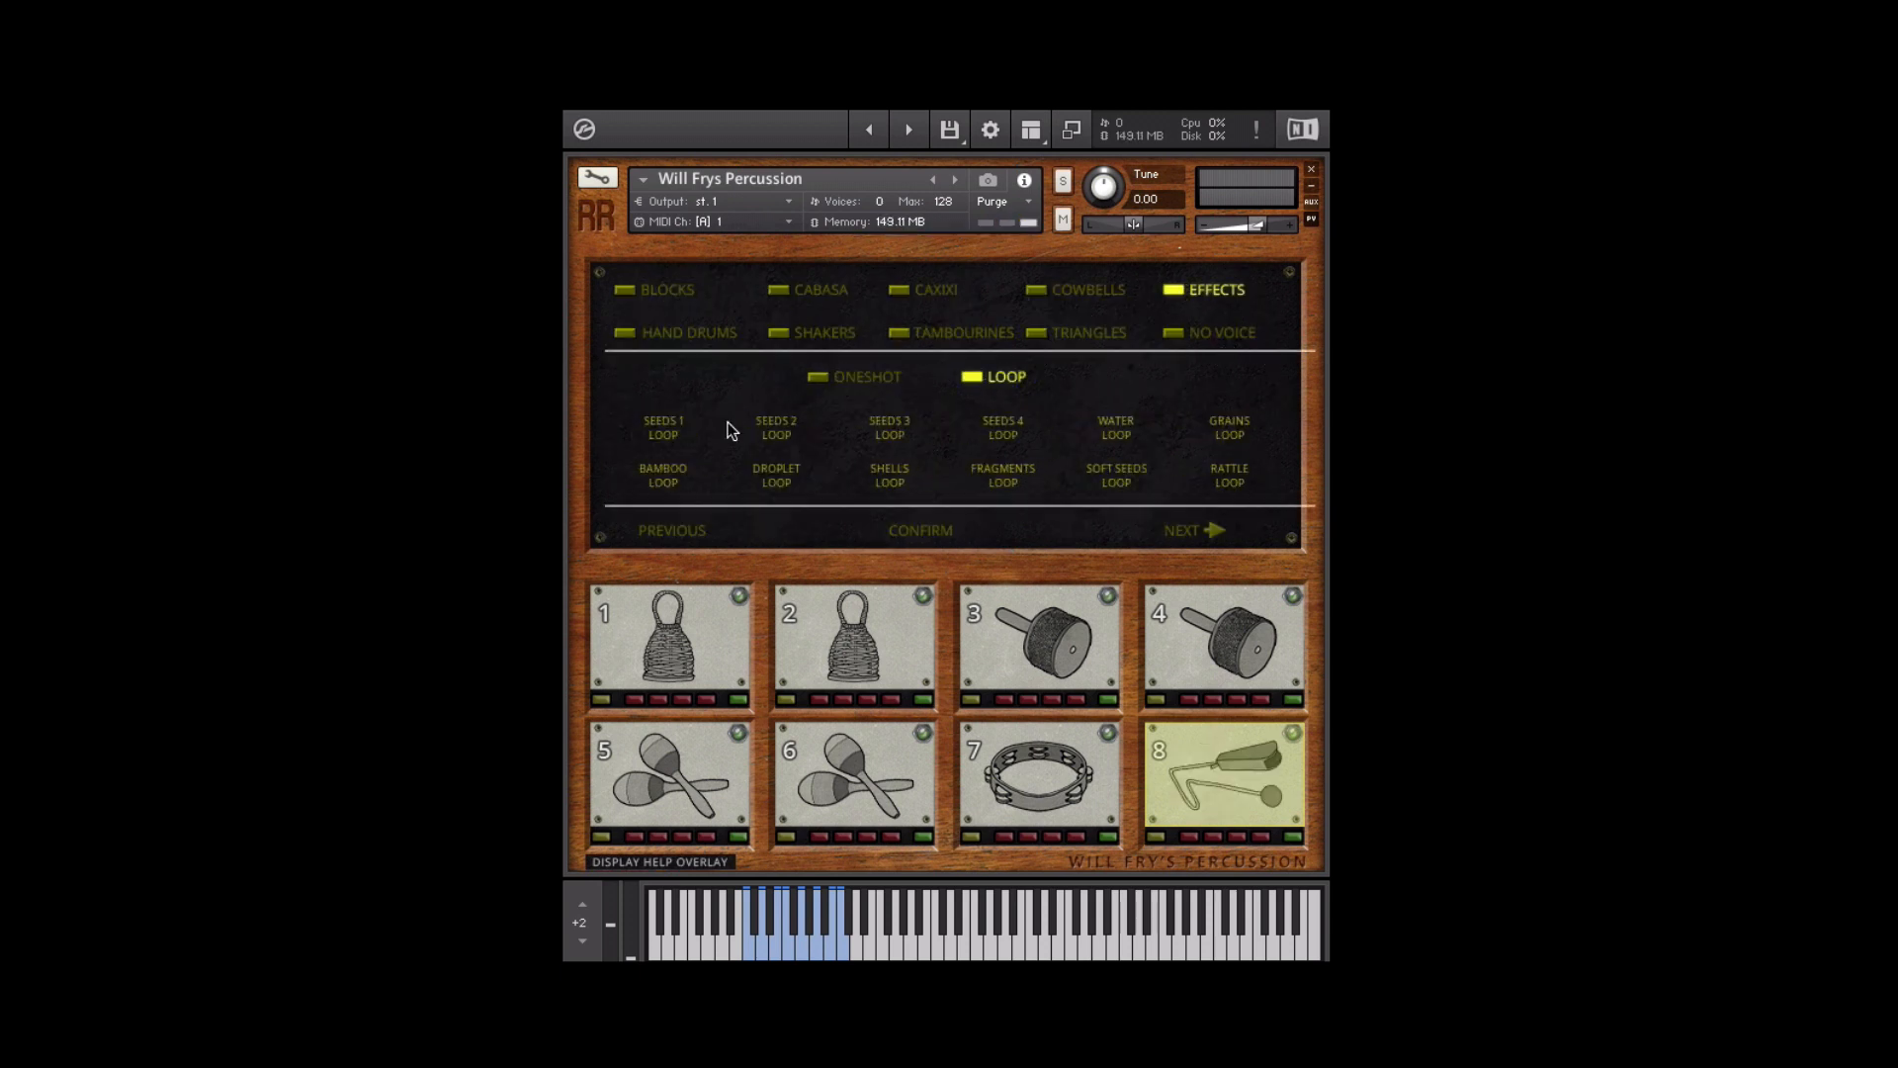
pyautogui.click(670, 424)
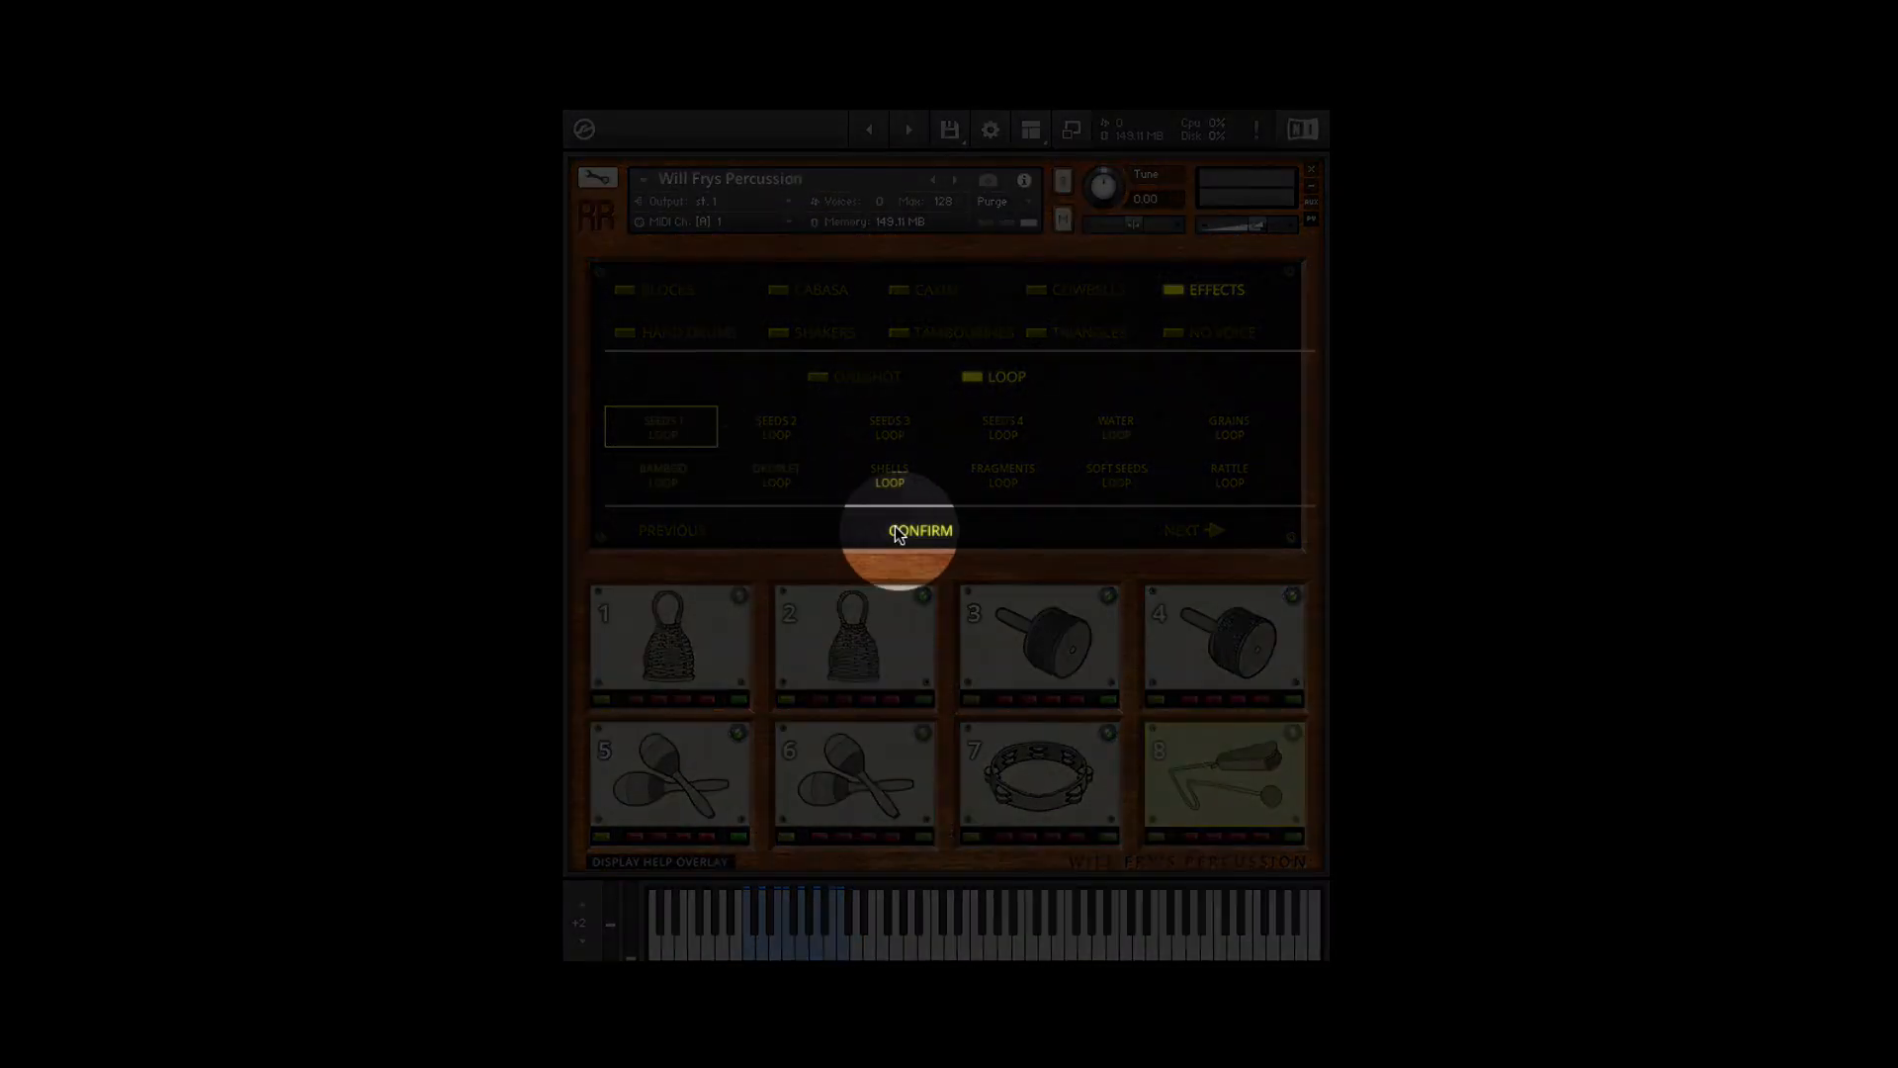
pyautogui.click(900, 528)
# In the advanced settings, shift the MIDI mapping plus 1 octave, then minus 1 octave, and return it to default.
pyautogui.click(721, 518)
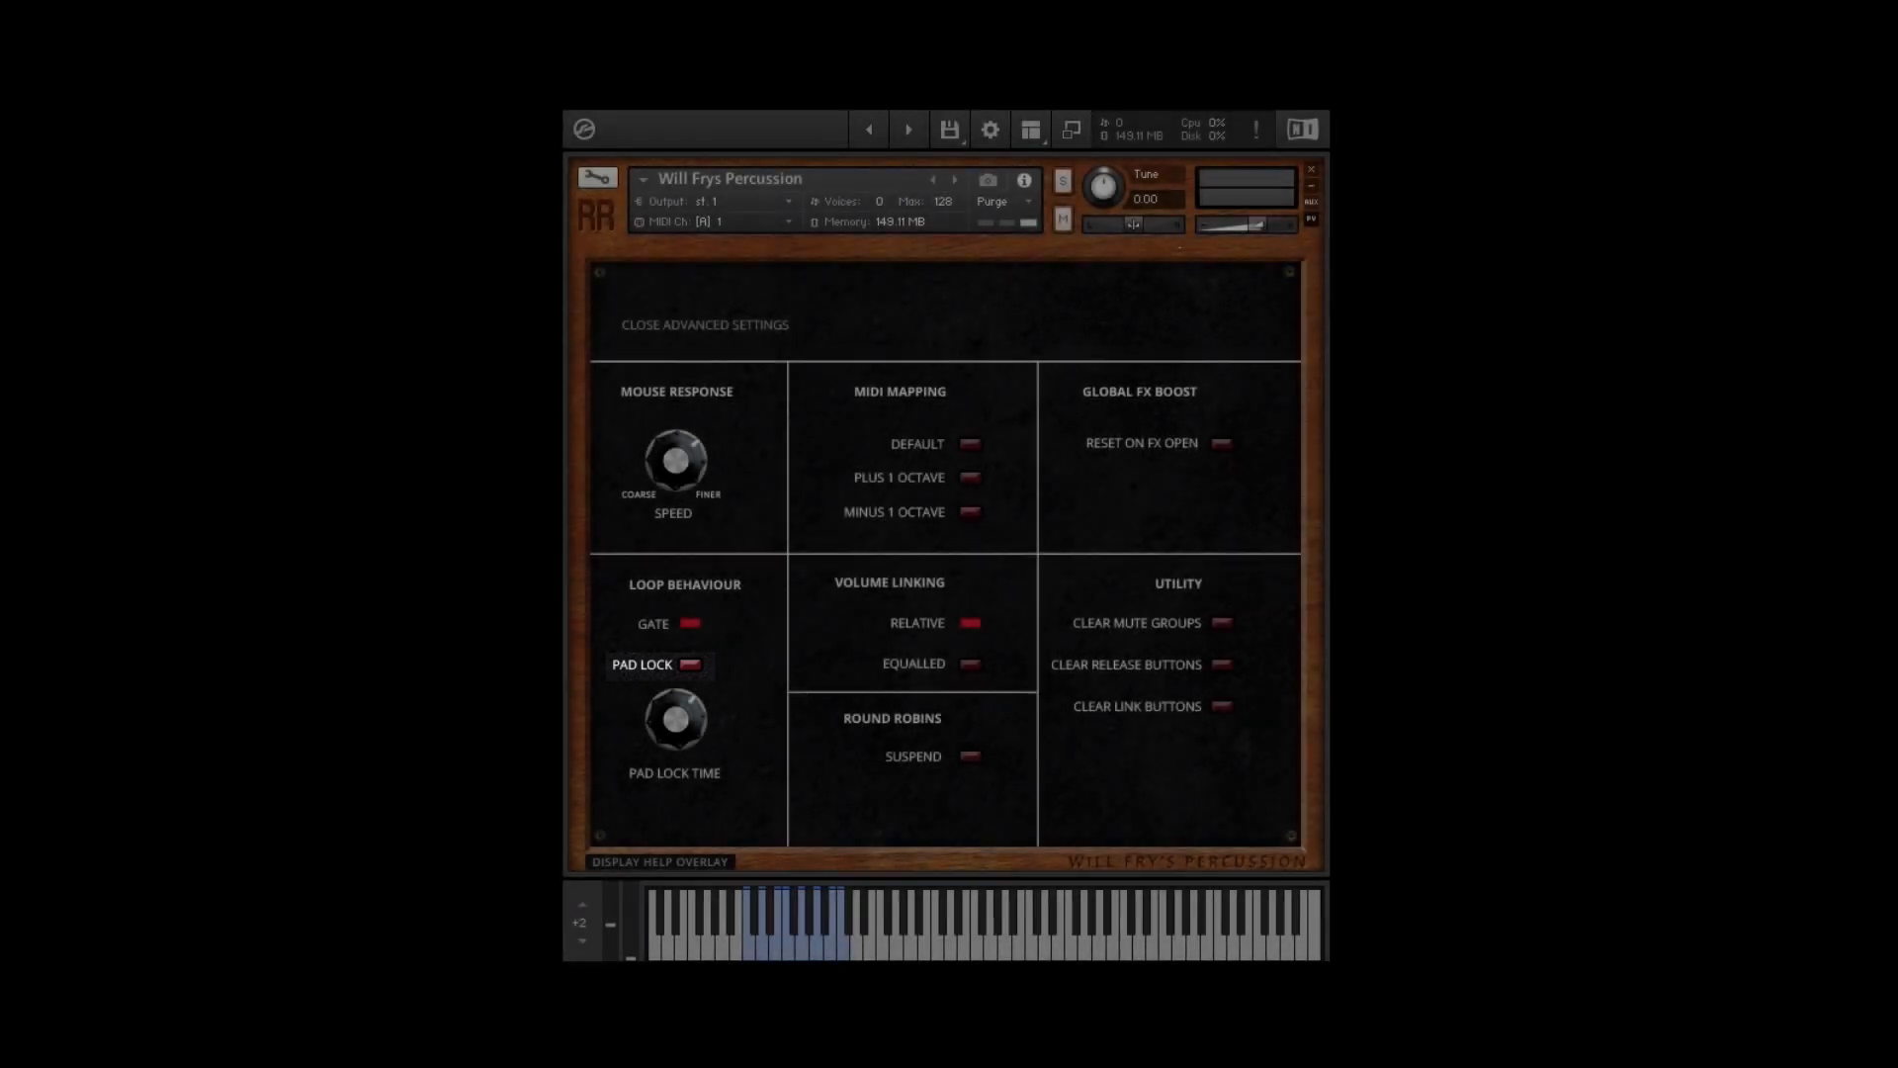
pyautogui.moveTo(631, 684); pyautogui.dragTo(615, 838)
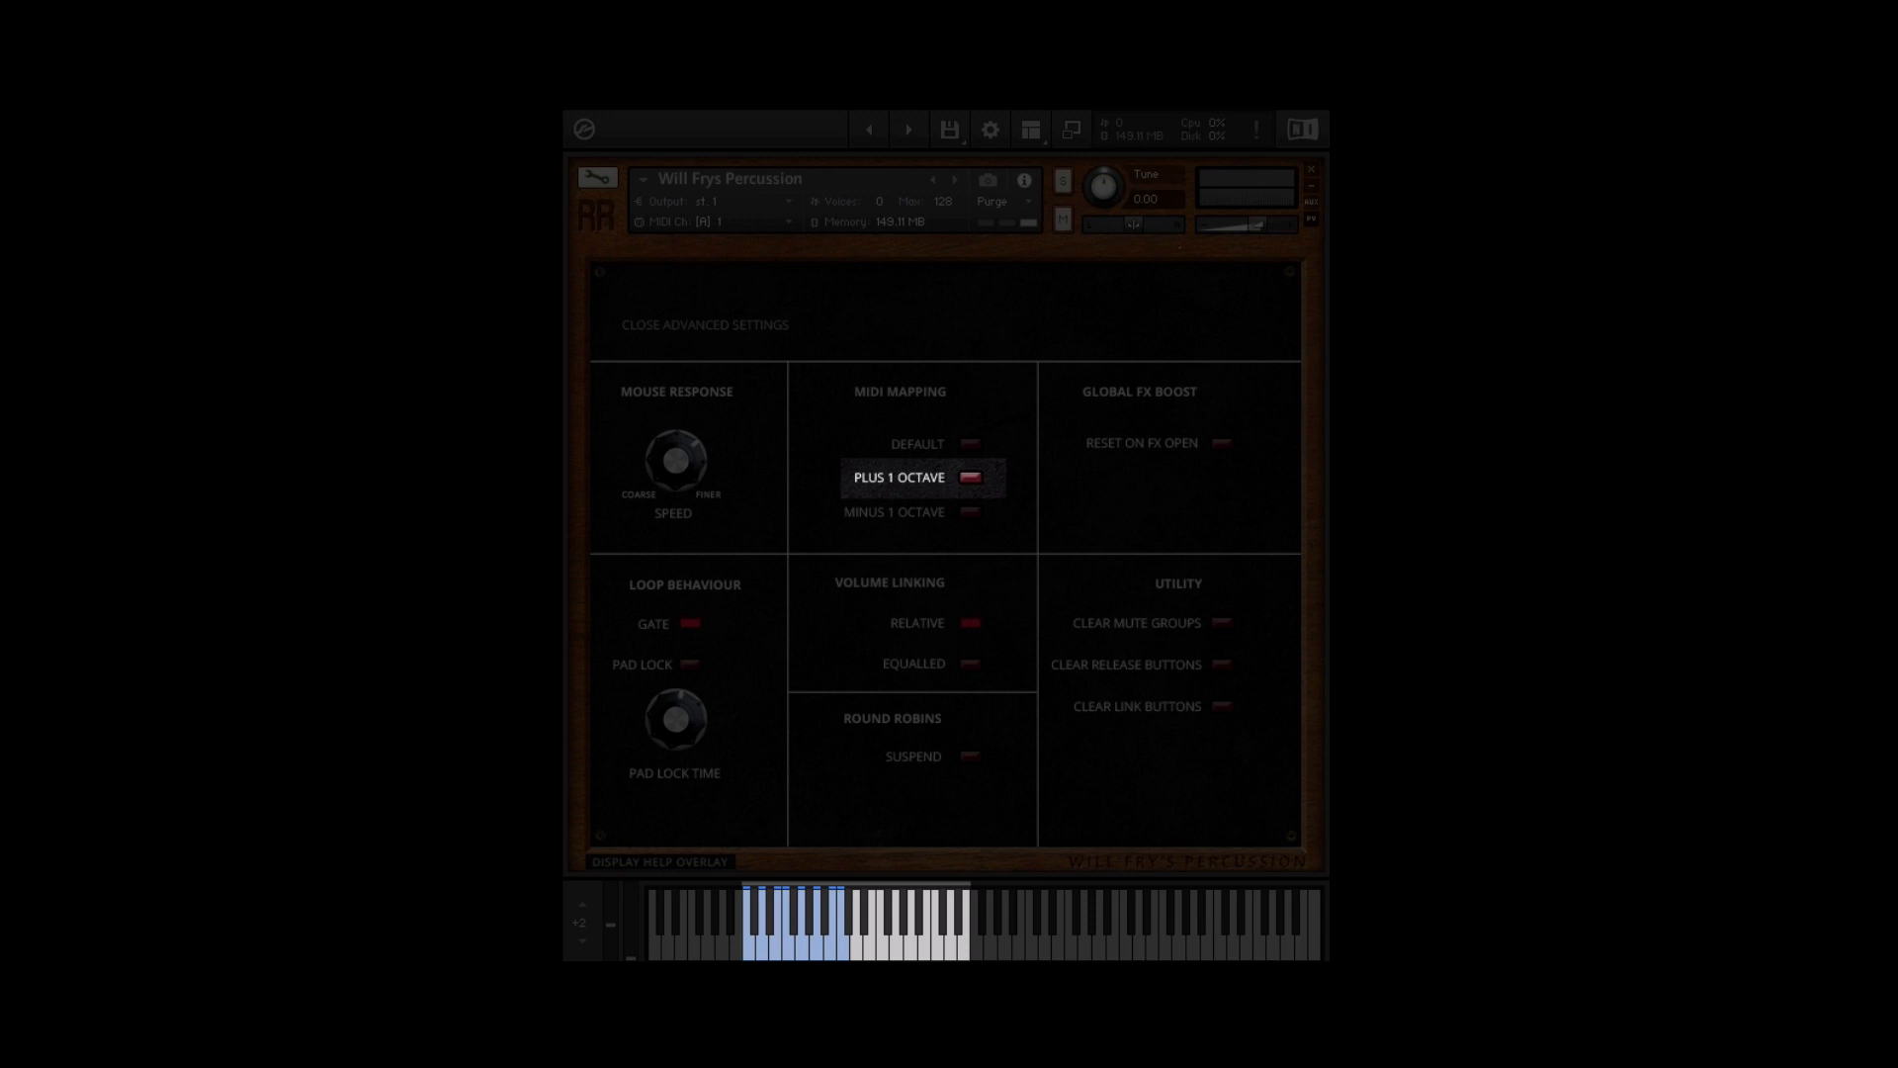
pyautogui.click(969, 478)
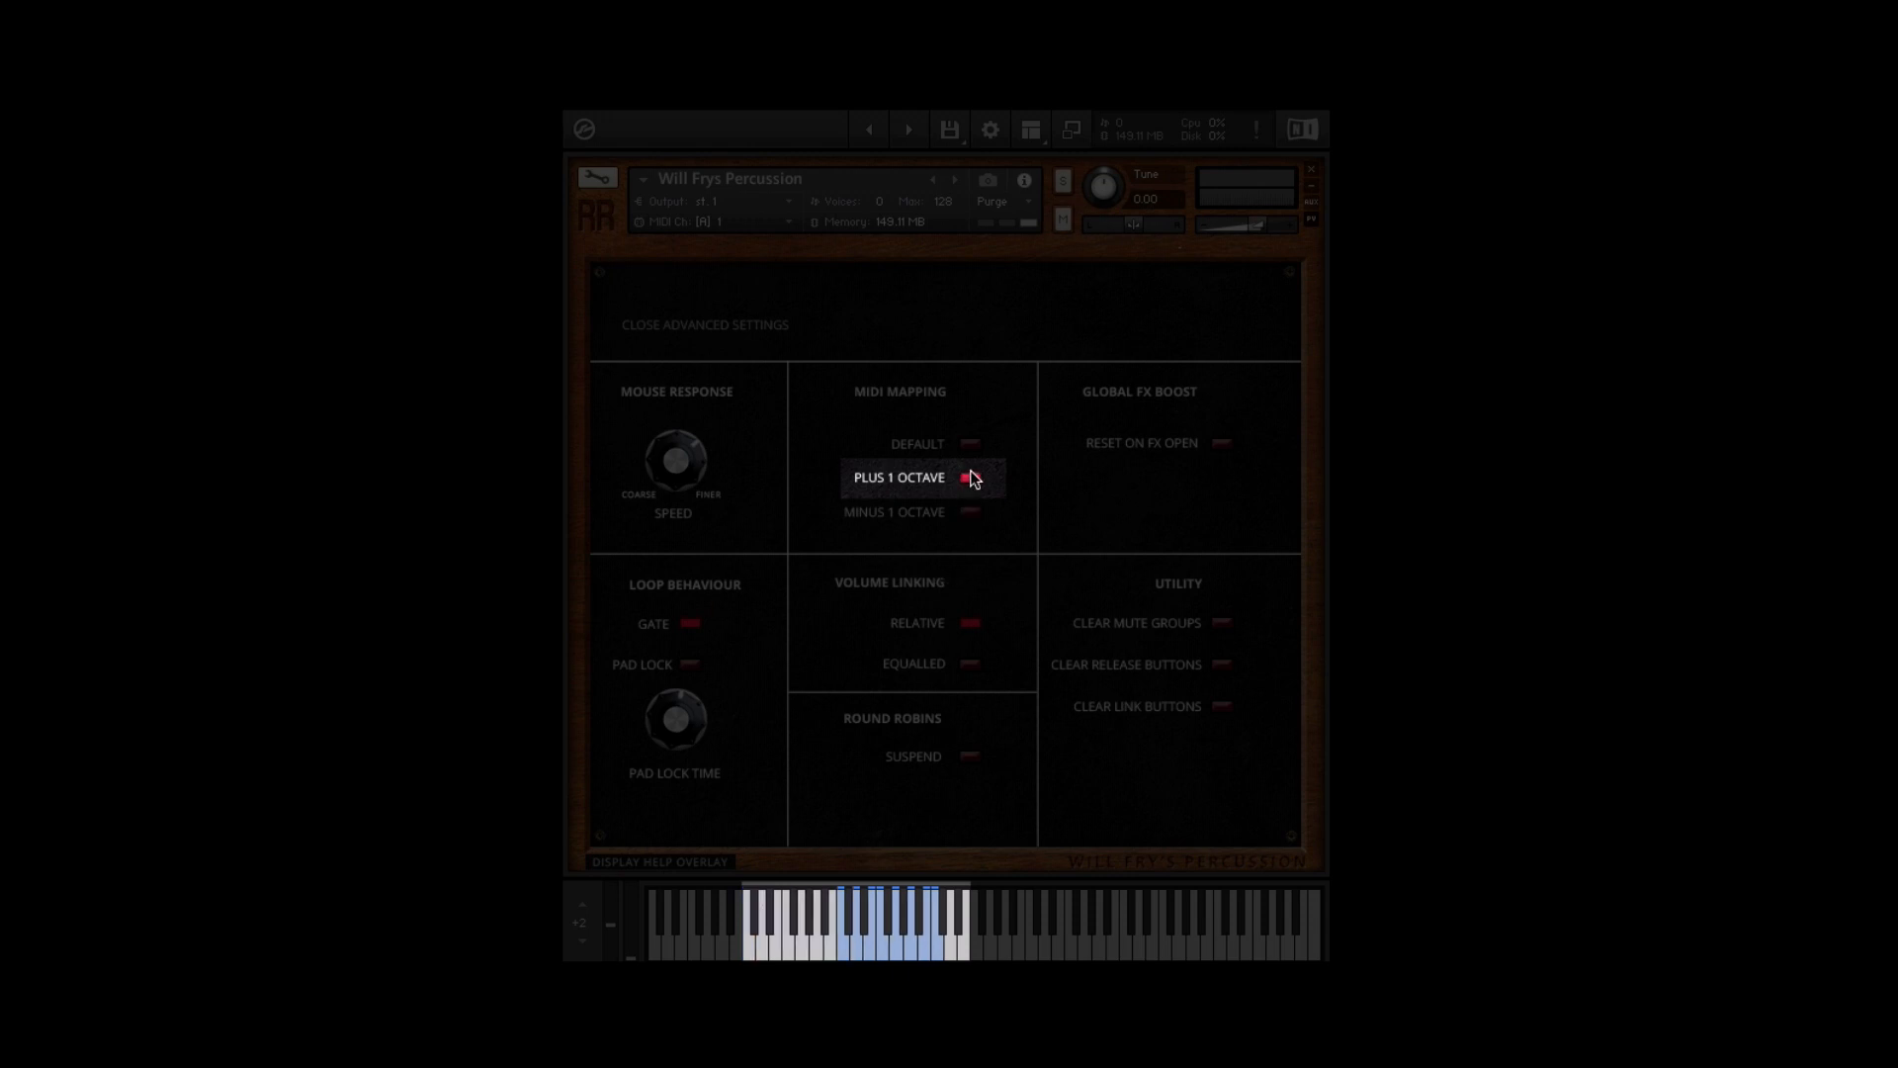
pyautogui.click(969, 512)
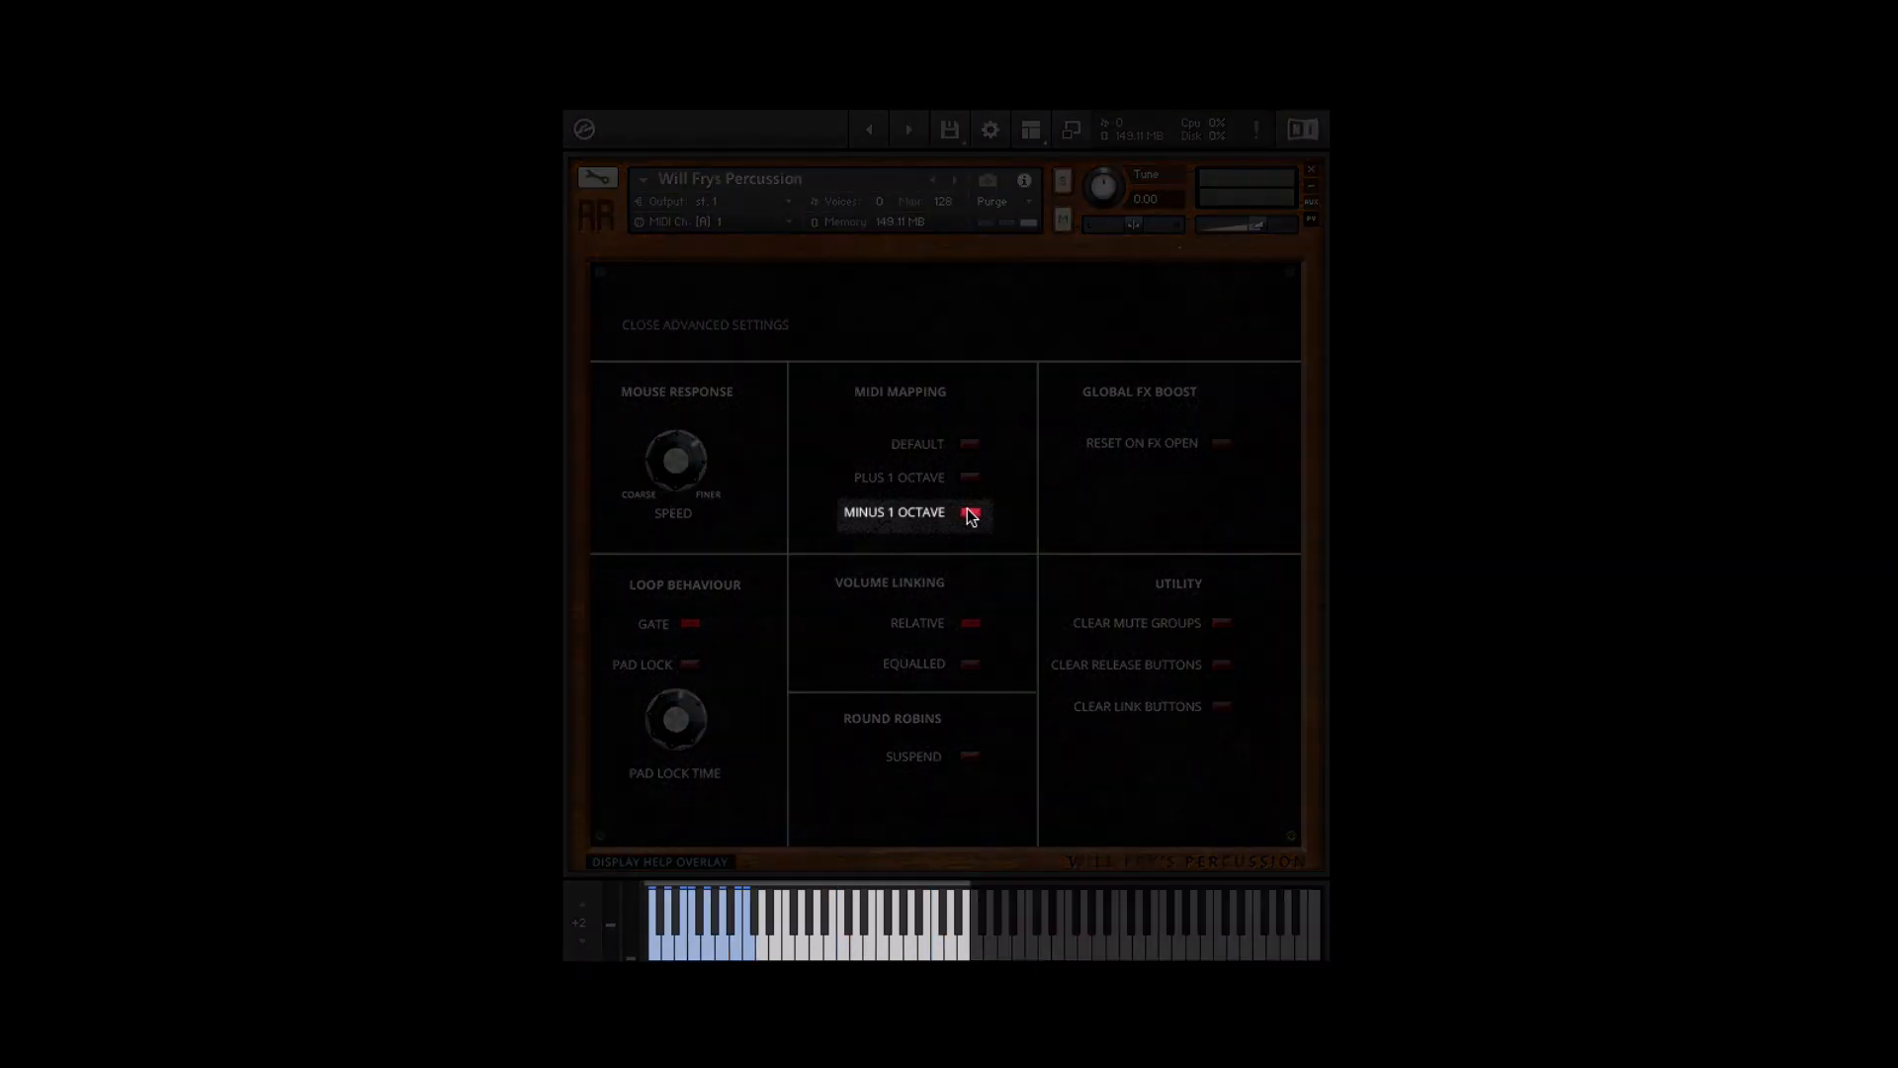
pyautogui.click(969, 445)
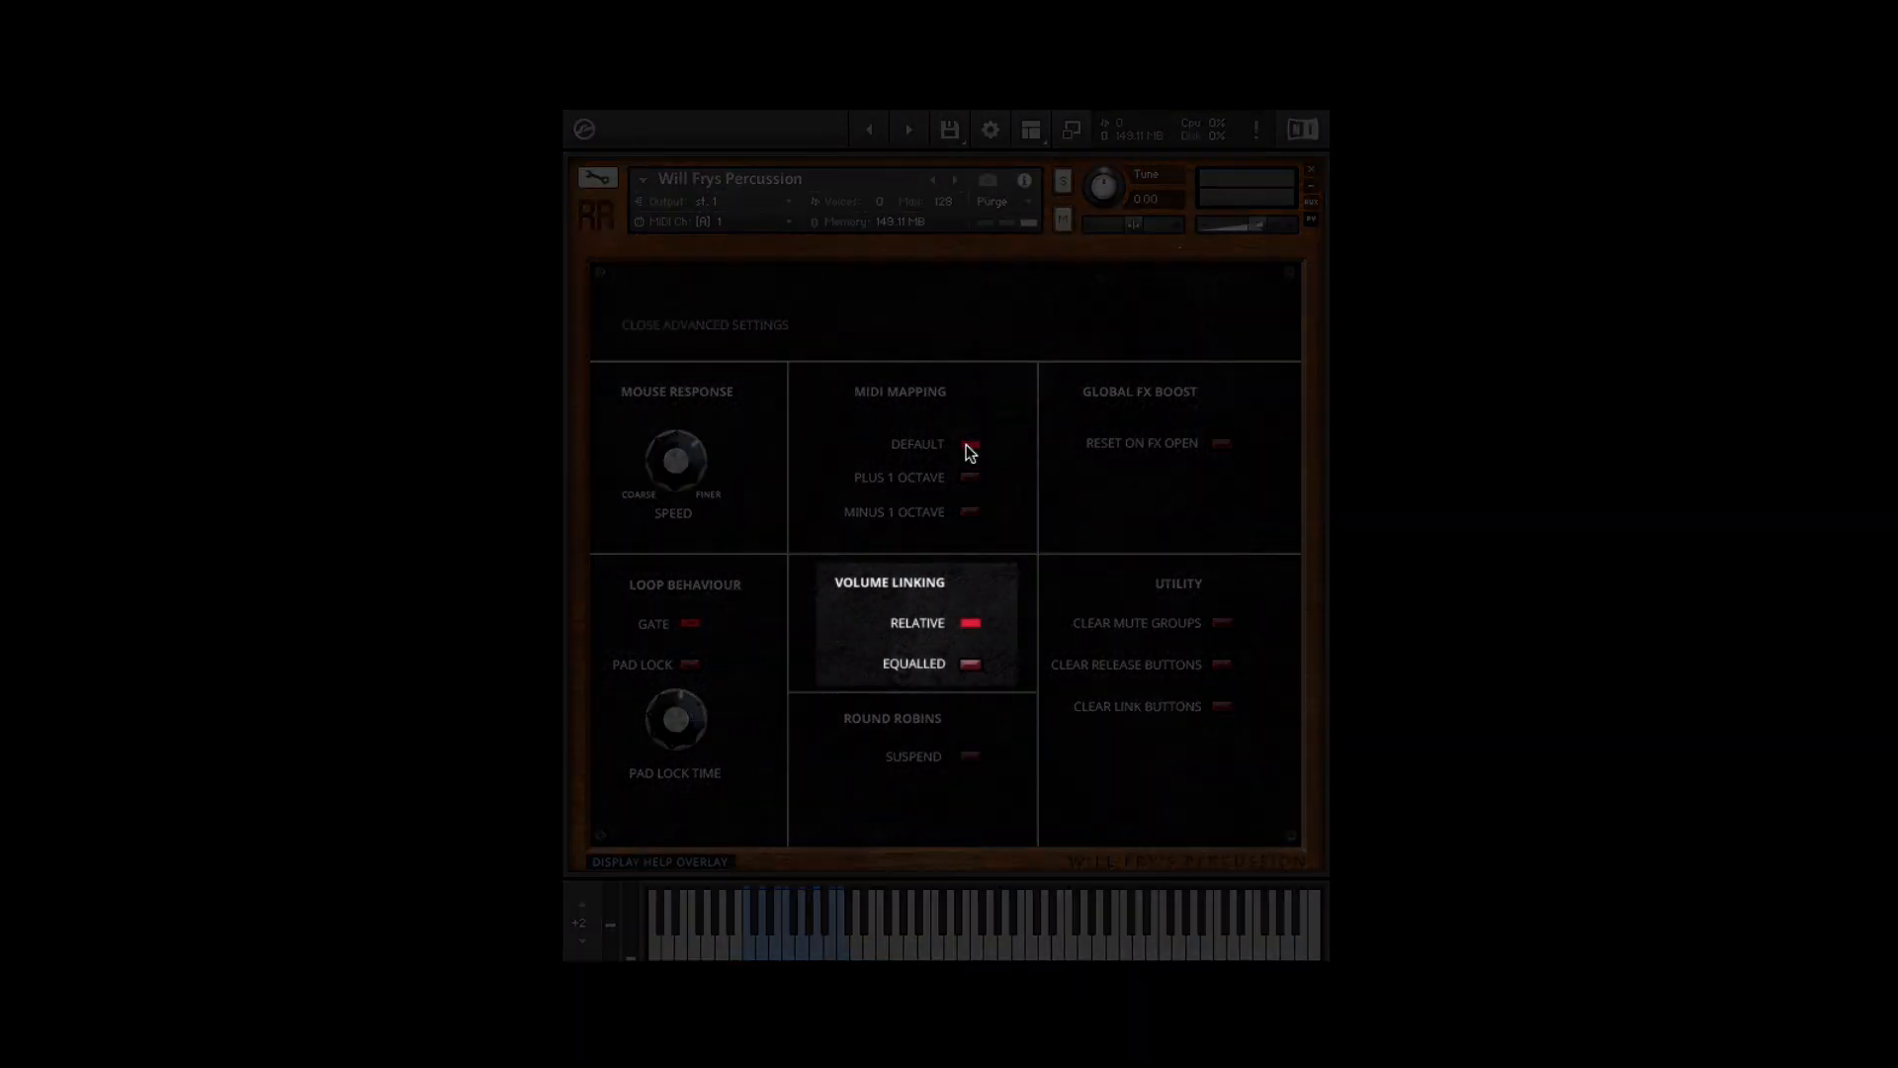